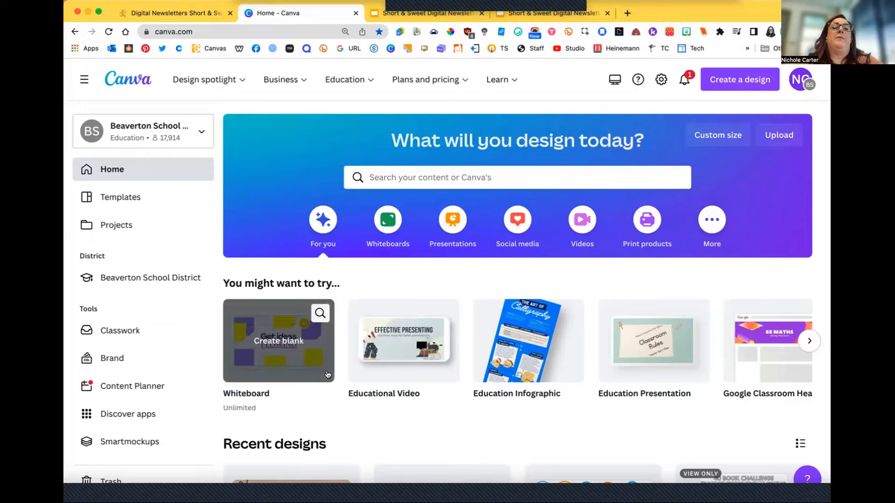
- Look through the recent designs on the home page
scroll(317, 354, down, 3)
scroll(327, 374, down, 1)
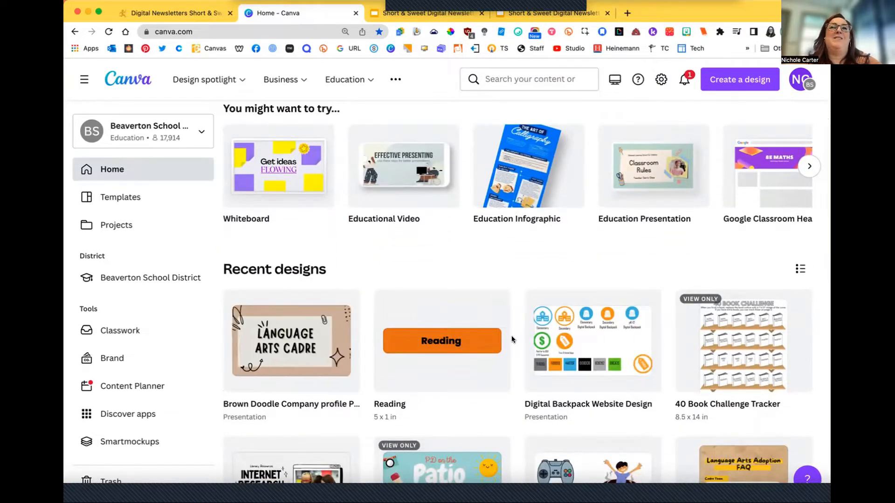
scroll(511, 335, down, 1)
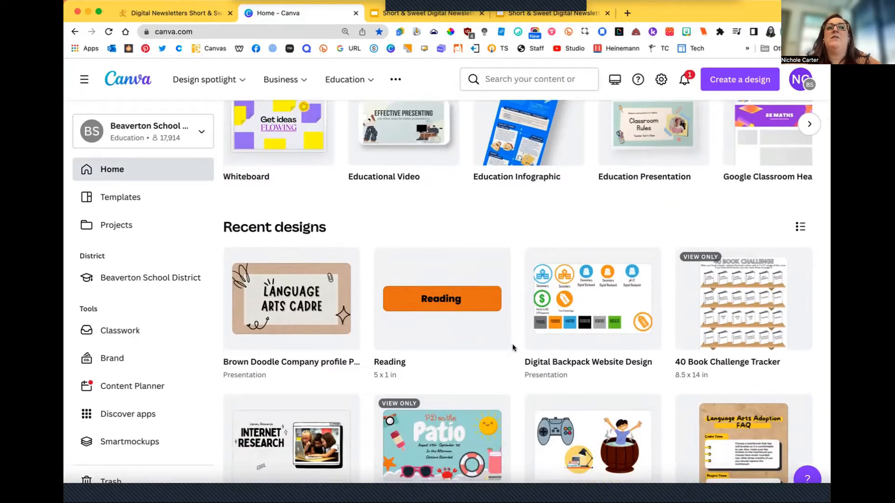
scroll(511, 340, down, 1)
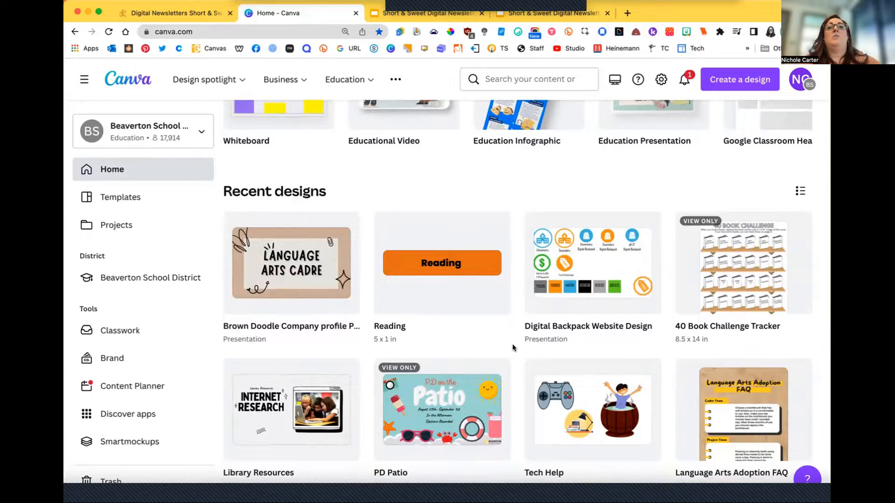
scroll(507, 336, down, 1)
scroll(508, 337, down, 1)
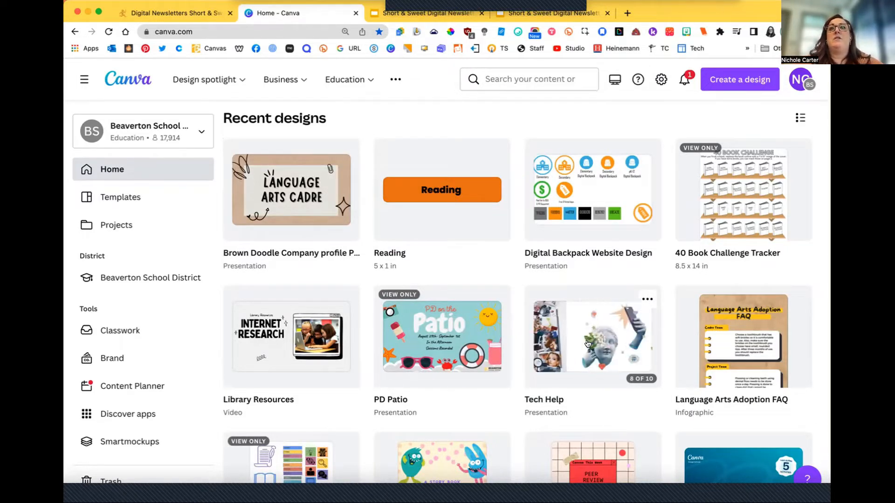
scroll(587, 344, down, 3)
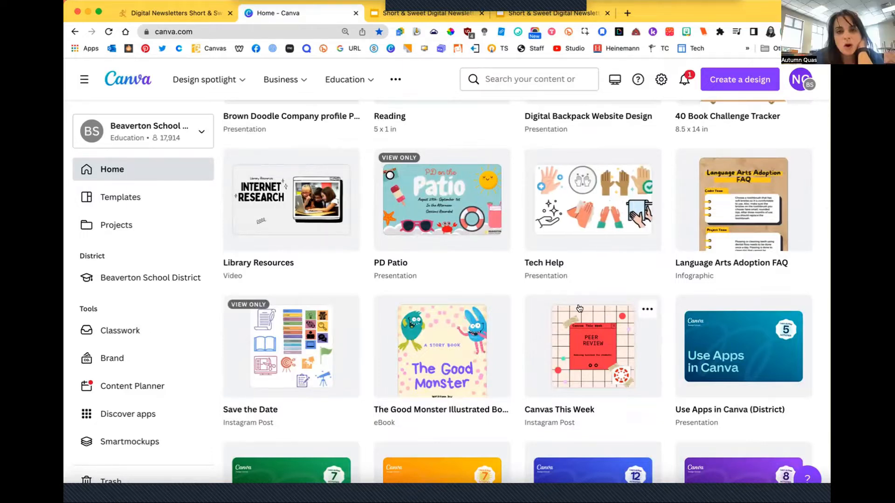
scroll(567, 282, up, 1)
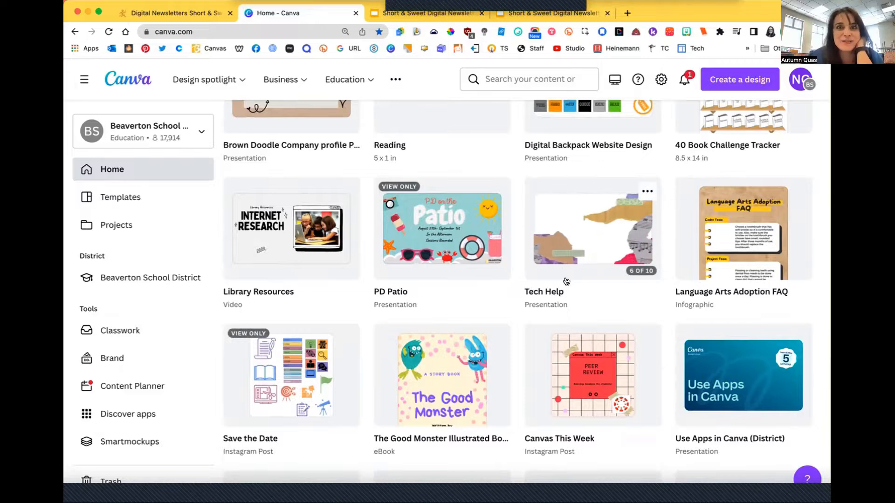
scroll(566, 282, up, 1)
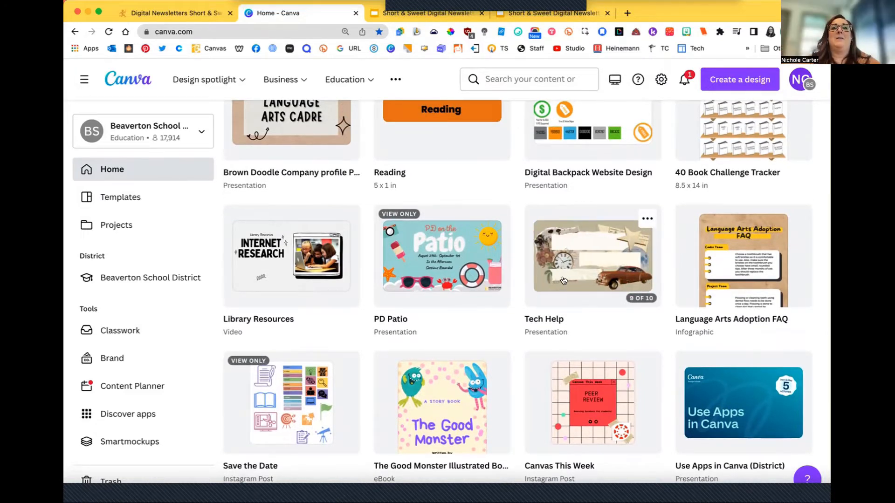
mouse_move(344, 375)
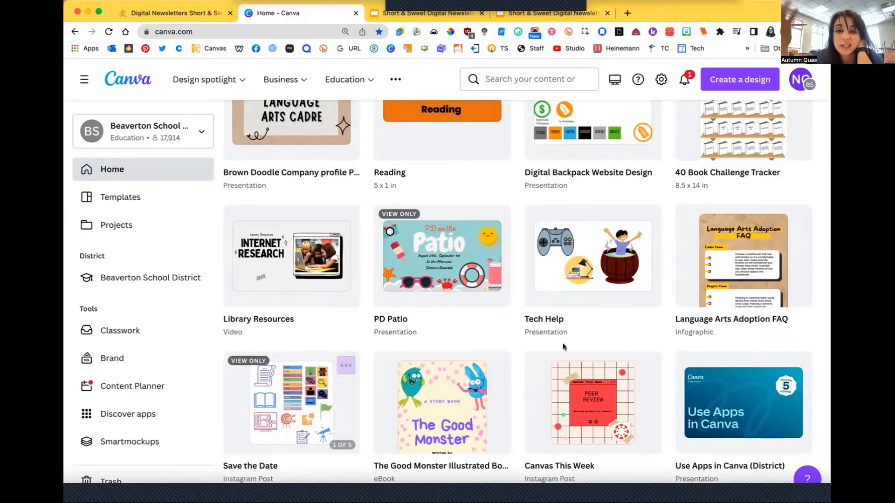
scroll(552, 334, up, 2)
scroll(556, 351, up, 2)
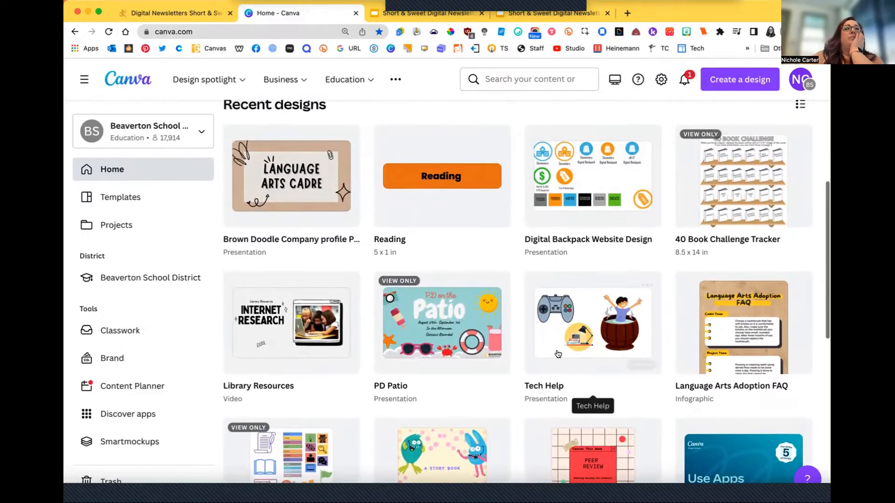
scroll(557, 355, up, 3)
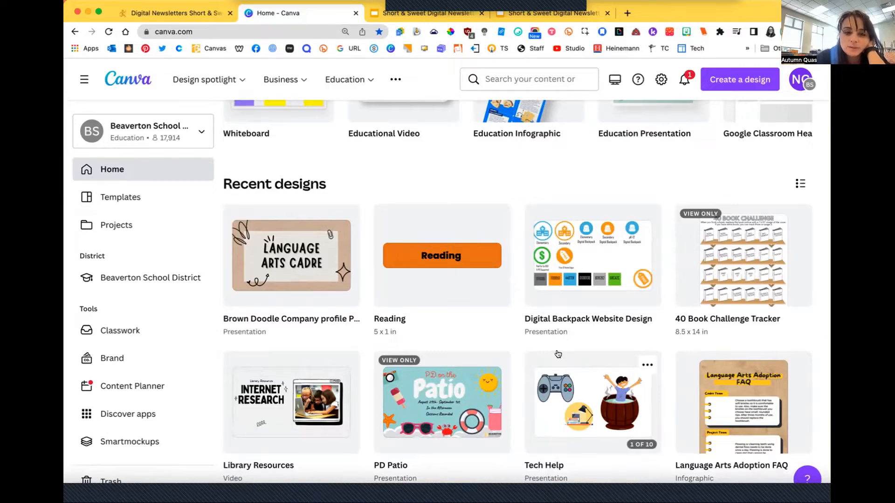
scroll(557, 354, down, 3)
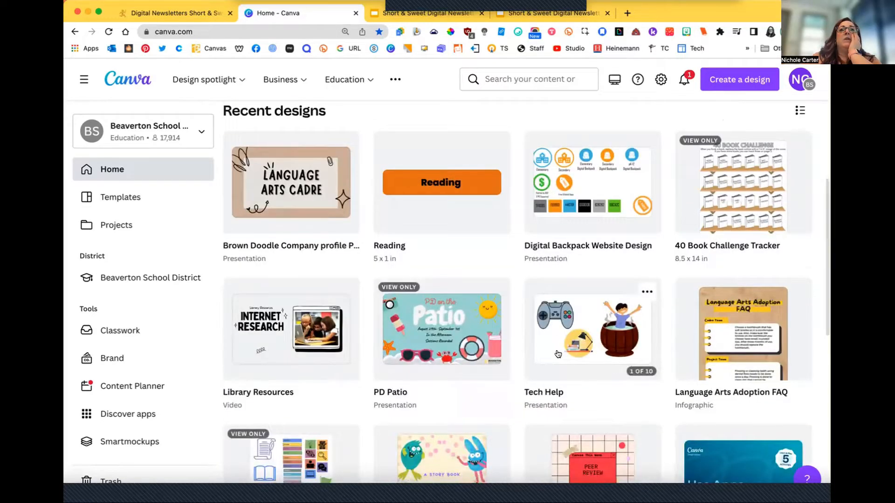
- Start a custom-size design, enter 8 by 11 as the dimensions, and switch the unit to inches
click(756, 81)
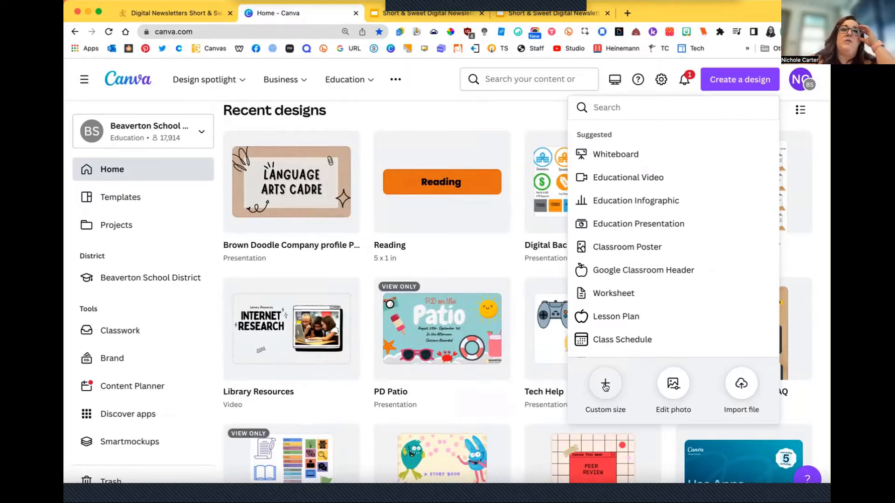
scroll(451, 312, down, 2)
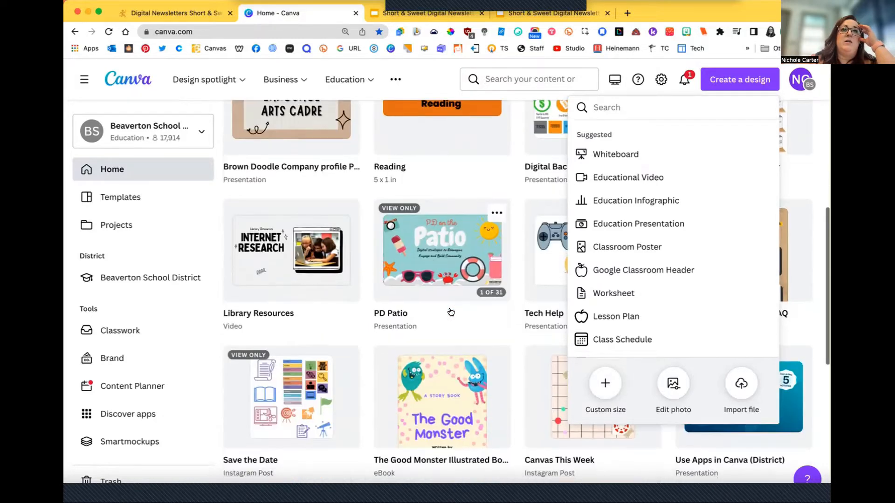
click(604, 380)
text(8)
click(667, 159)
text(11)
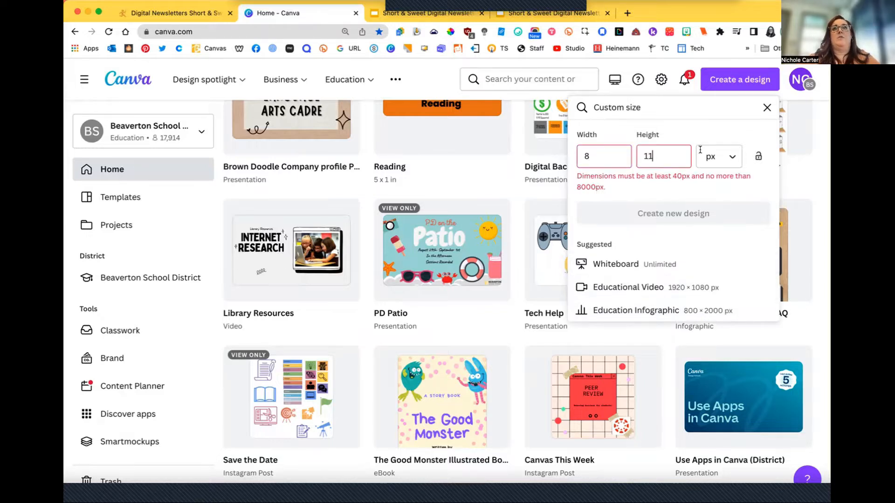
click(715, 156)
click(712, 213)
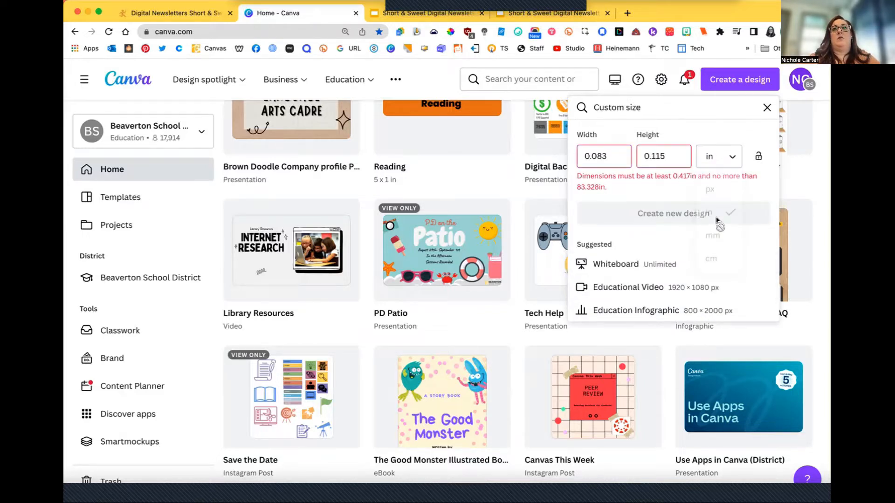
- Set the custom width to 8 in and the height to 11 in, and create the new design
double_click(608, 152)
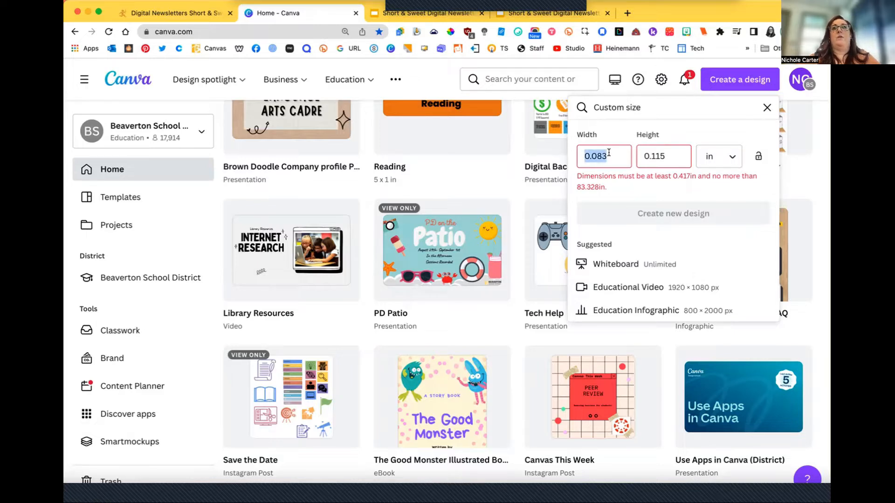
text(8)
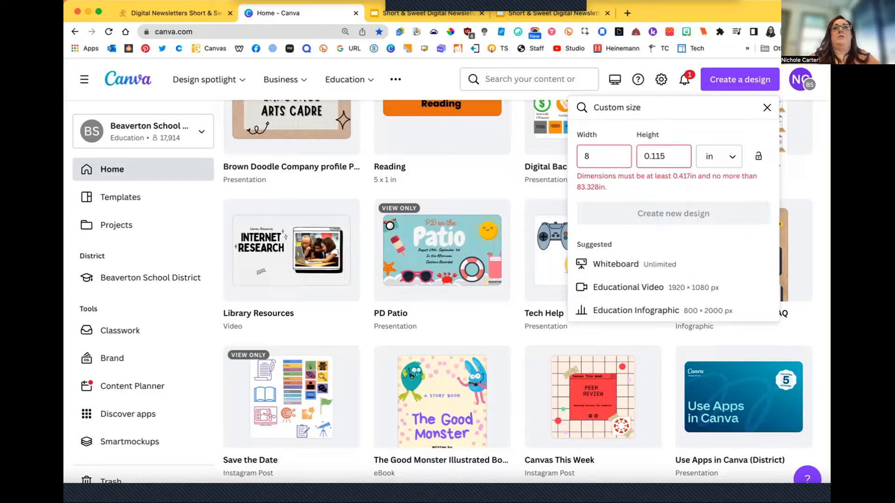
click(658, 156)
key(BackSpace)
key(BackSpace)
key(BackSpace)
key(BackSpace)
key(BackSpace)
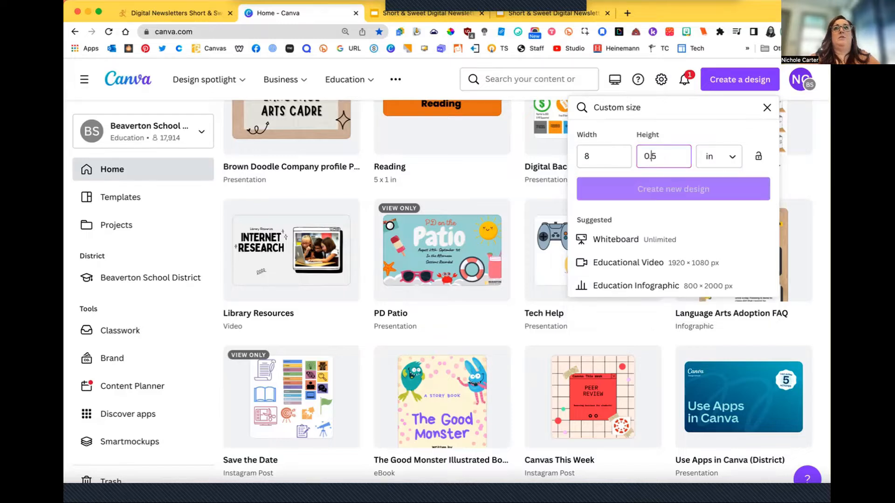
text(11)
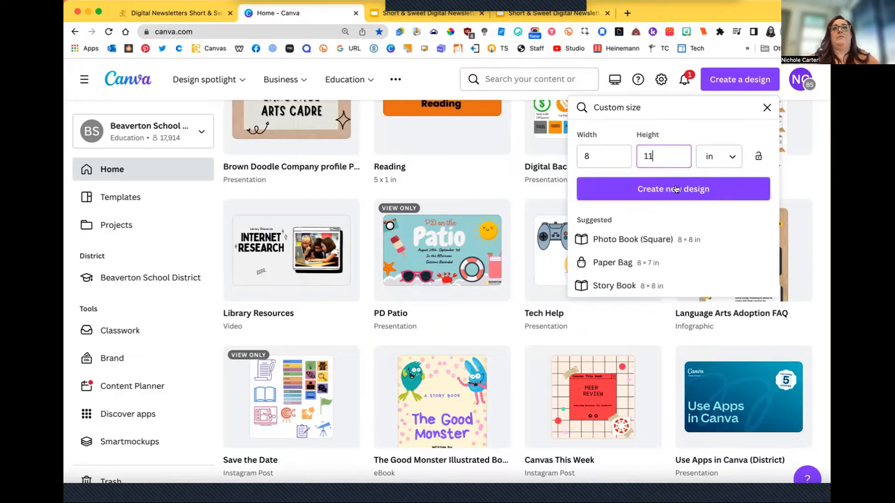
click(674, 188)
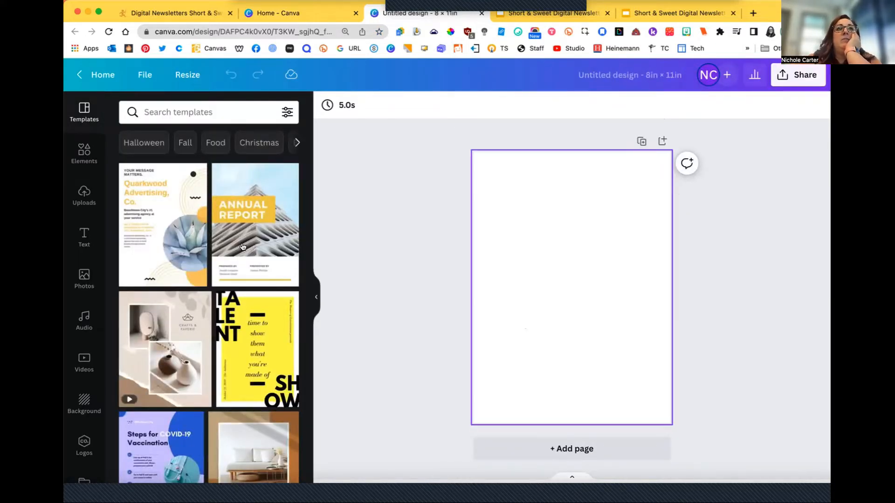
- Find the pink "Back to School" registration template among the suggested templates and apply it to the blank page
scroll(253, 314, down, 5)
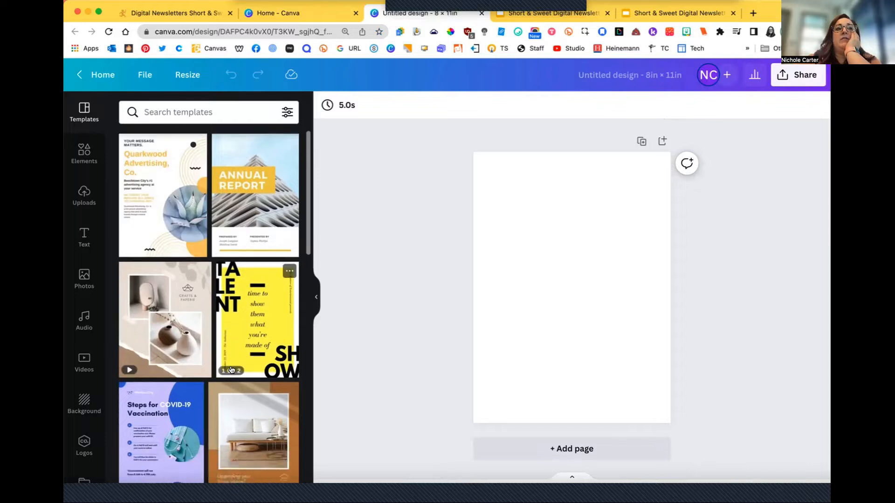
scroll(231, 369, down, 3)
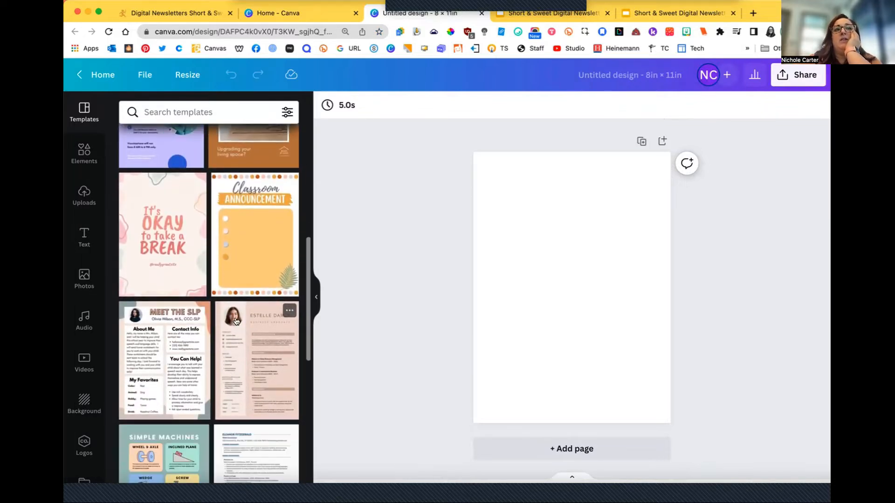
scroll(236, 322, down, 5)
scroll(236, 322, down, 6)
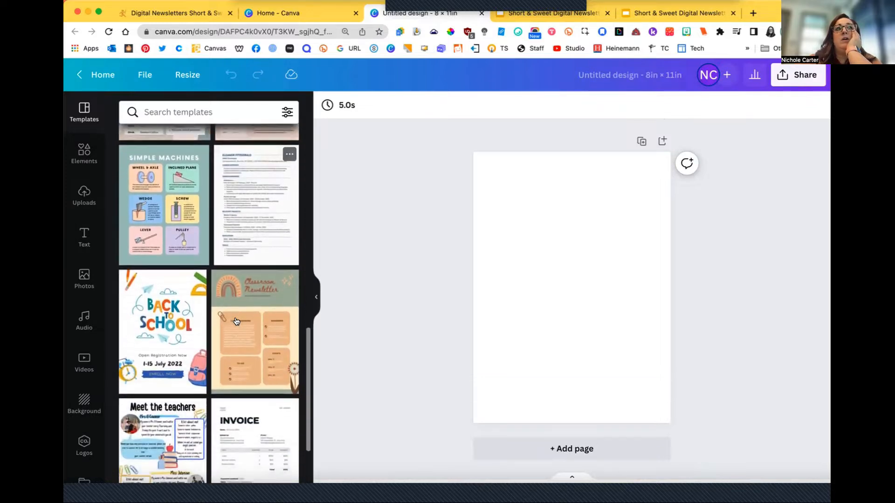
scroll(236, 321, down, 4)
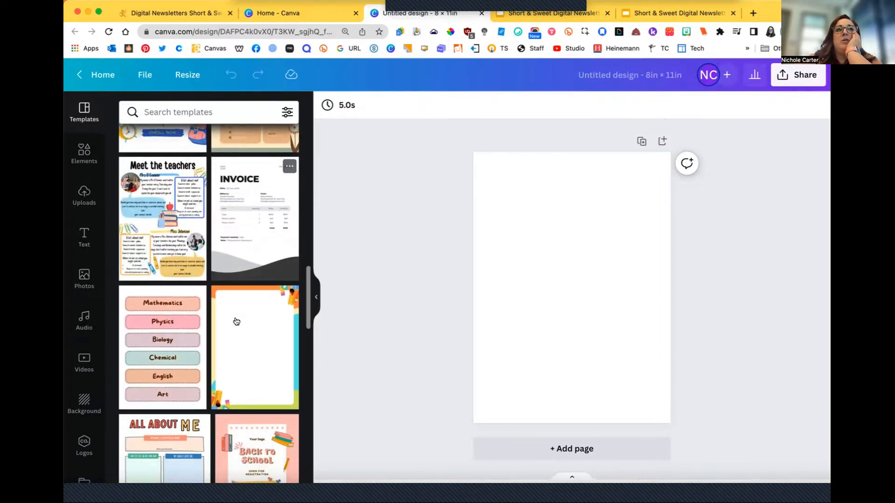
scroll(237, 322, down, 2)
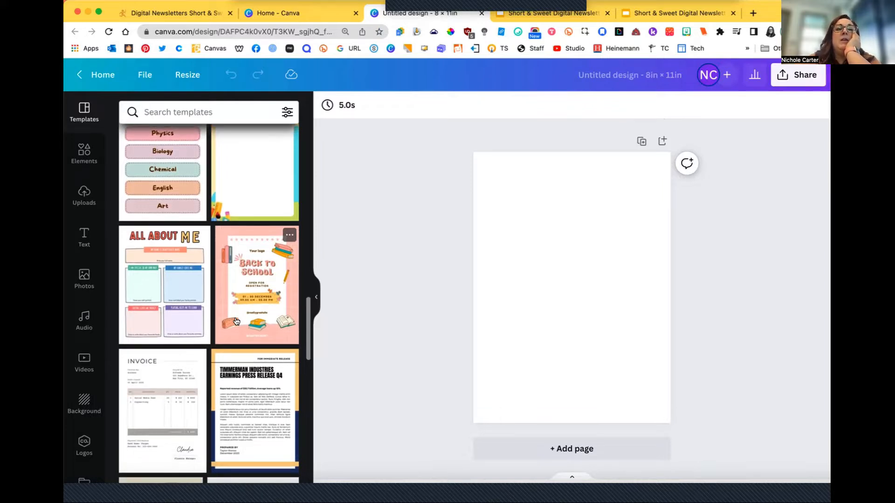
click(241, 295)
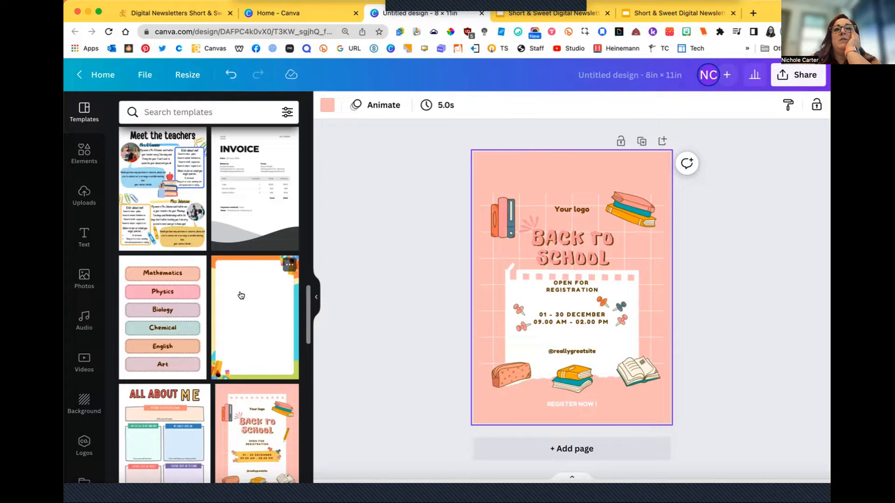
- Duplicate the page and delete the "Back to School" heading and the "Open for registration" text from the copy
click(513, 369)
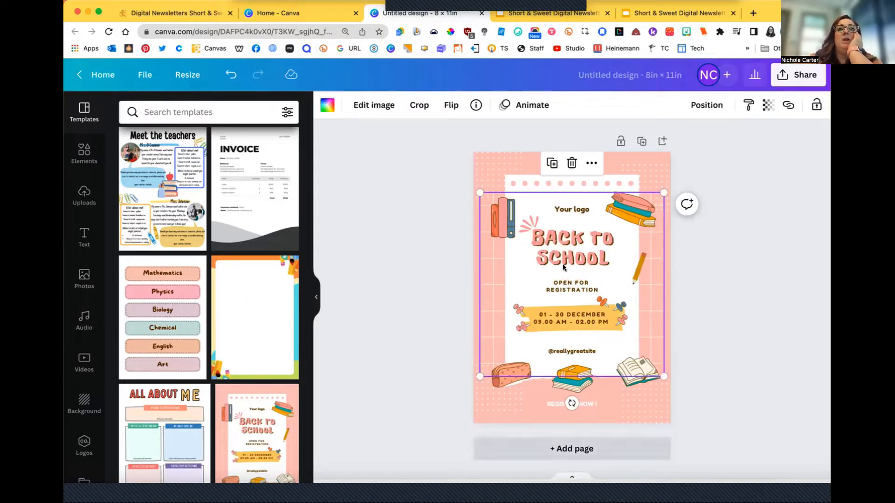
click(643, 141)
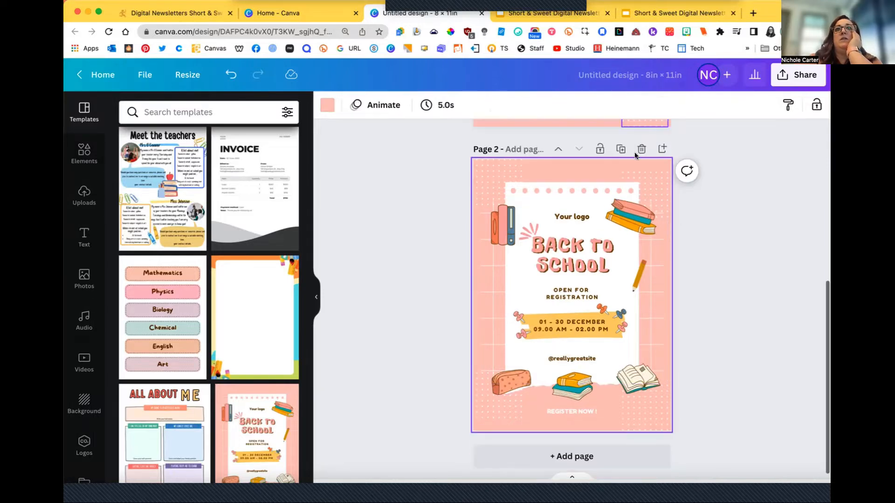
click(562, 241)
key(Delete)
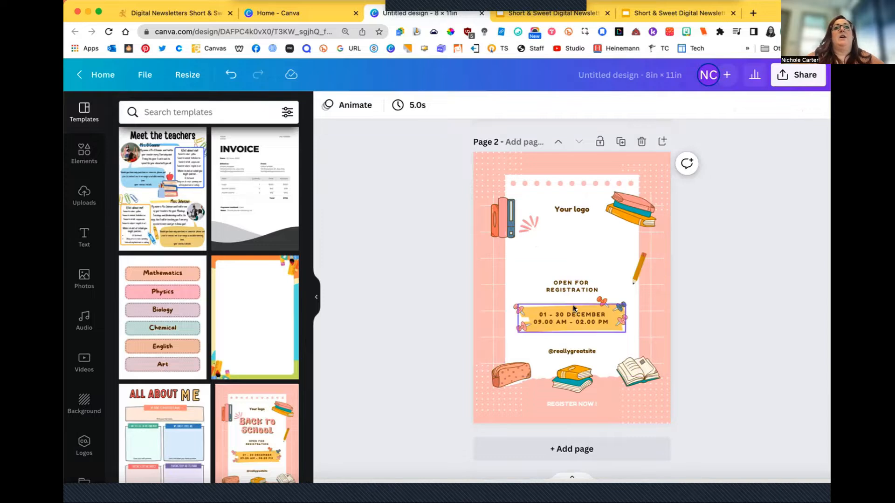
click(572, 286)
key(Delete)
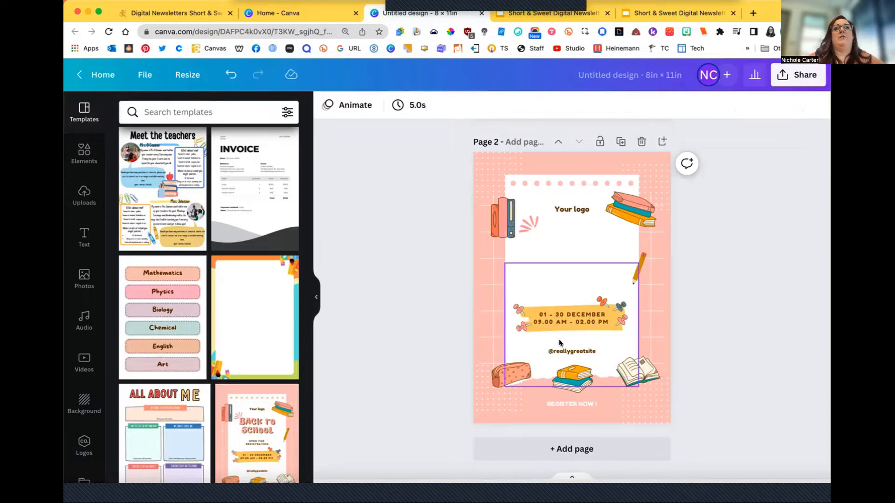
- Add a third page without any elements below page 2 and return to page 1
click(505, 223)
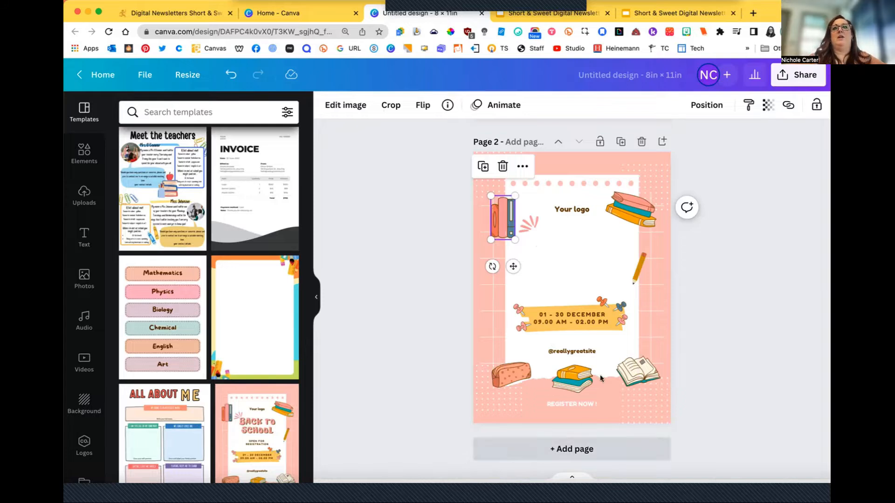
click(593, 446)
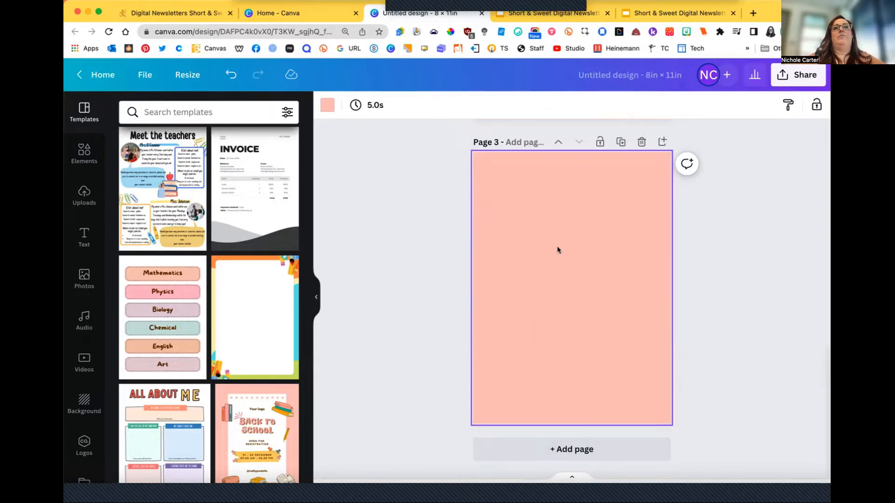
scroll(580, 268, up, 3)
click(523, 199)
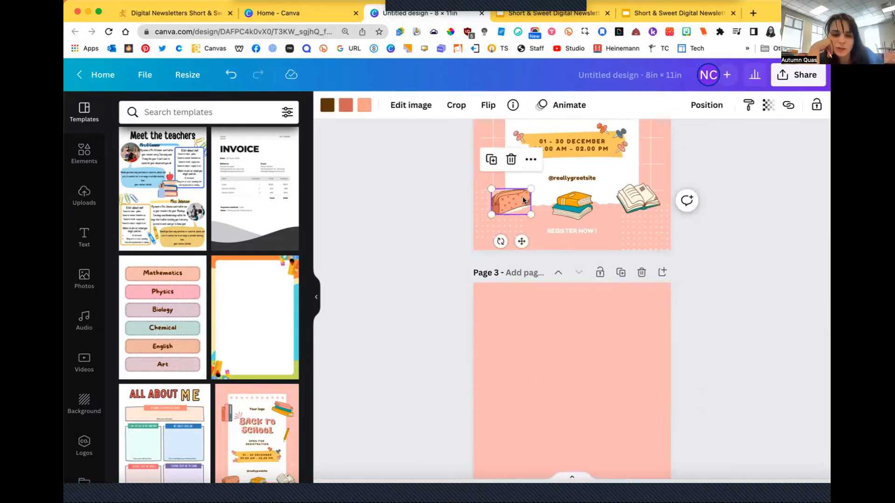
scroll(527, 207, up, 10)
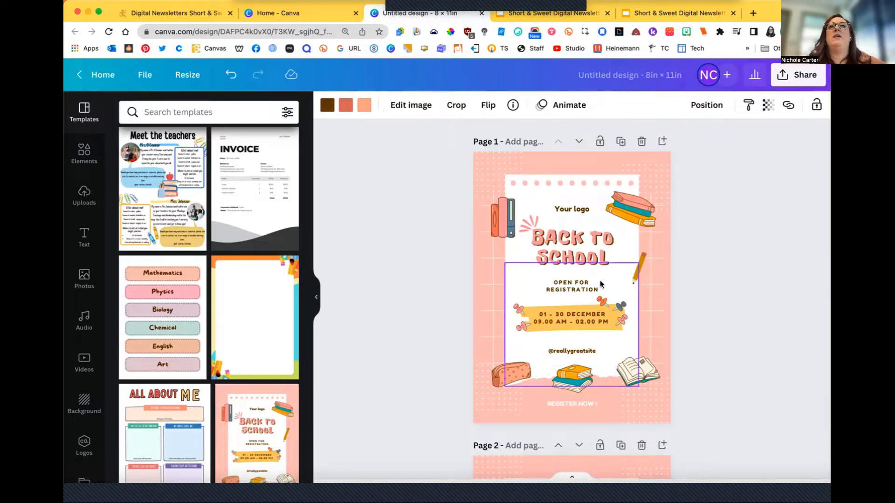
scroll(591, 210, down, 1)
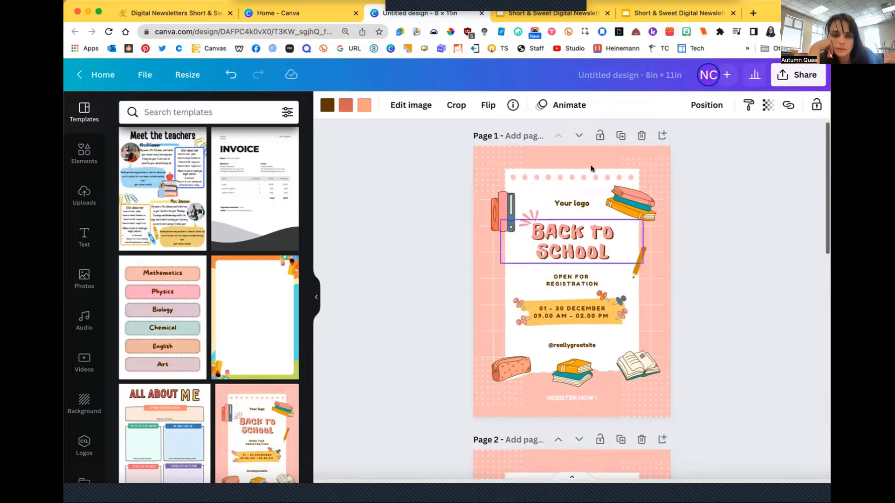
click(586, 177)
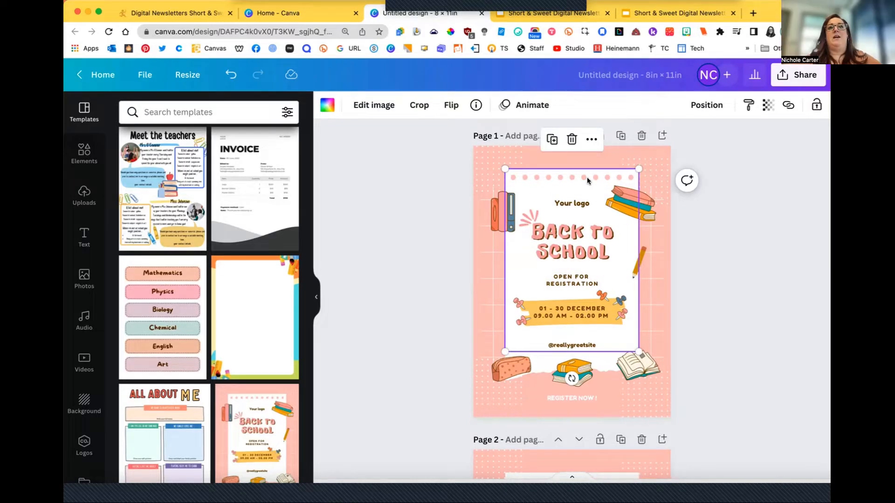
scroll(586, 177, down, 3)
scroll(586, 177, up, 3)
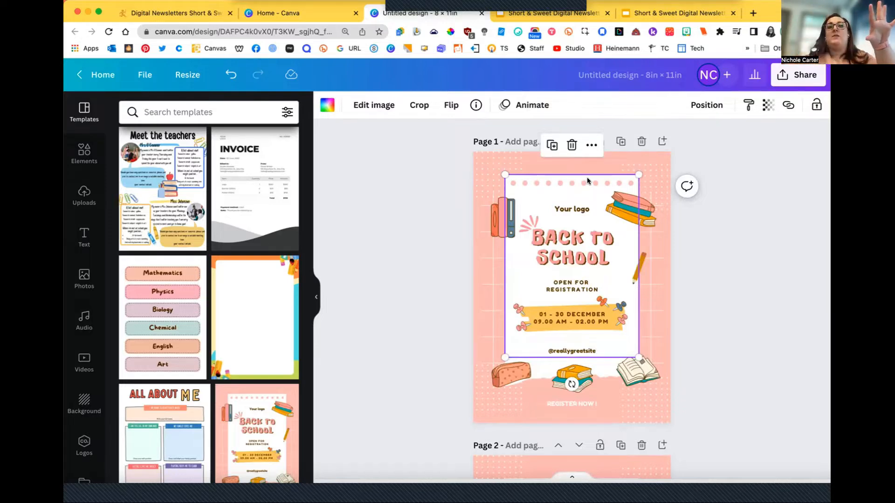
scroll(586, 177, down, 5)
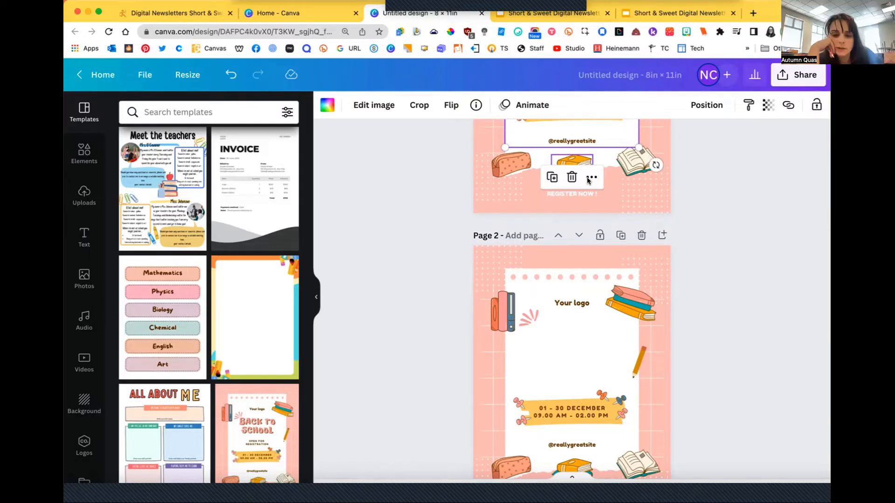
scroll(587, 181, up, 3)
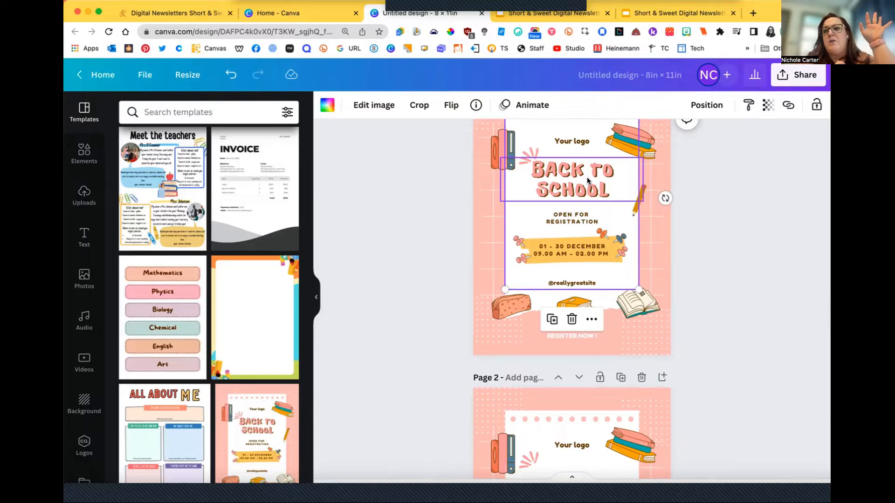
scroll(586, 177, down, 2)
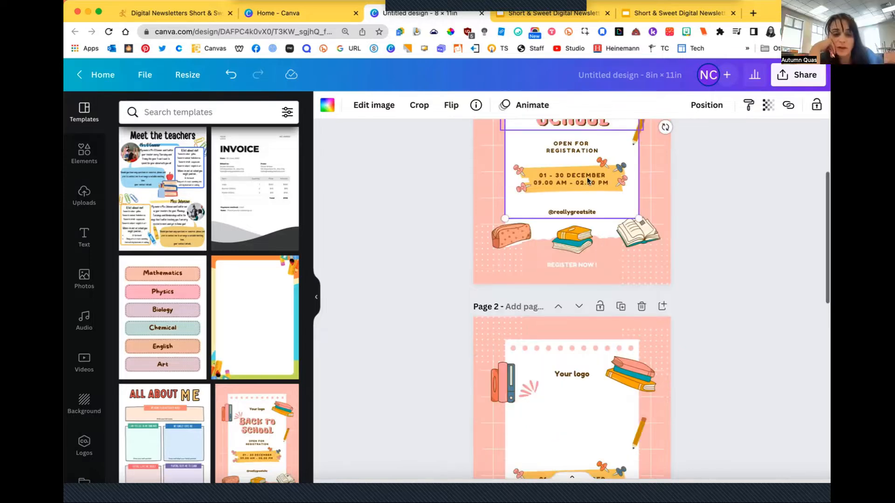
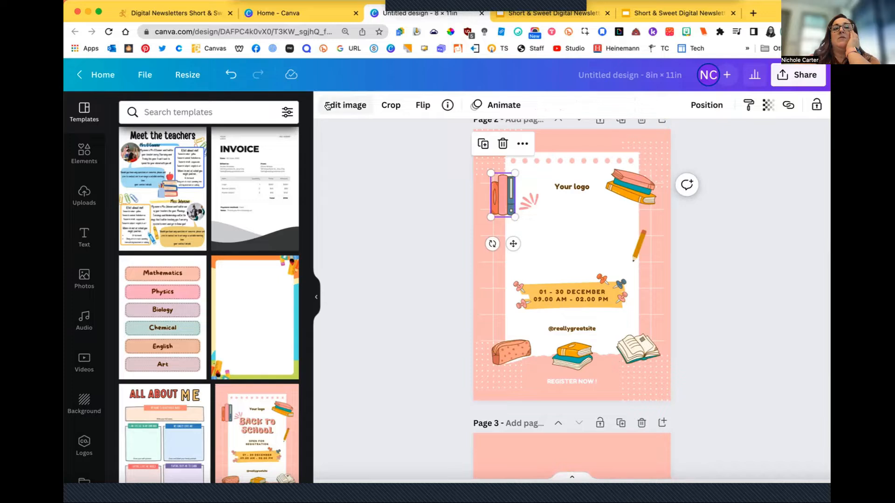
- Select the book and pencil case illustrations on pages 2 and 3 in turn to compare which offer editable colors
click(631, 179)
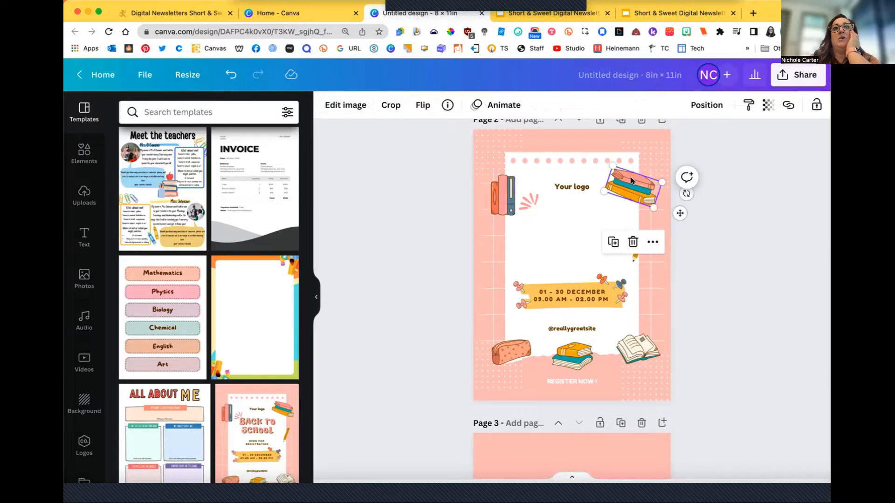
click(636, 343)
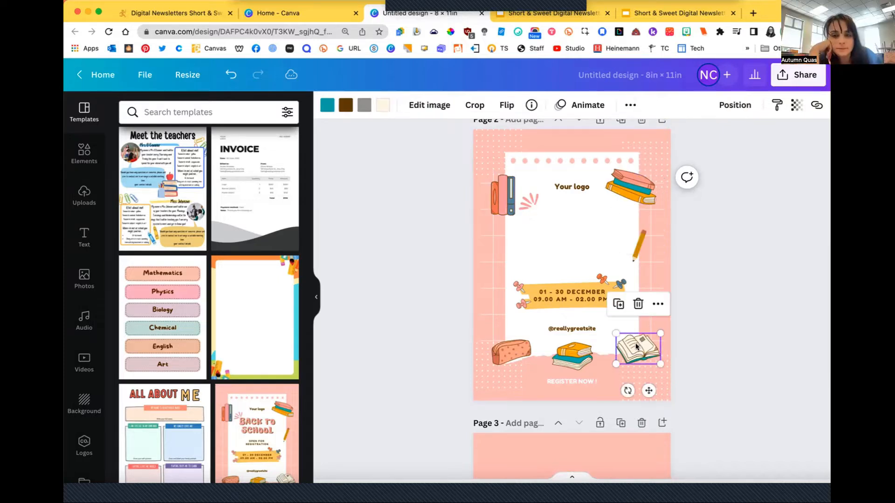
click(572, 360)
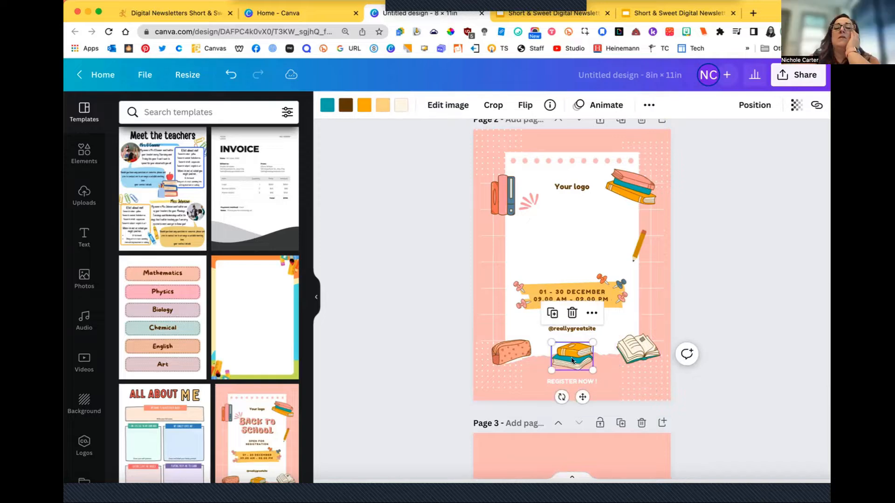
click(499, 355)
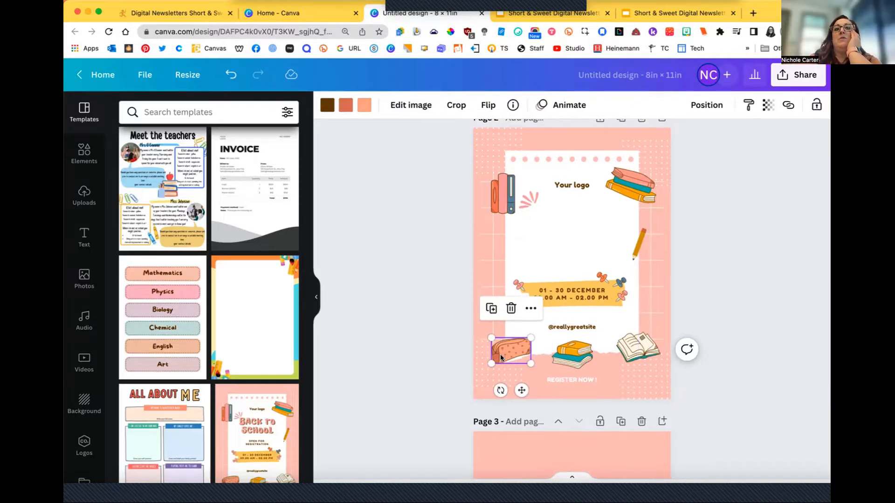
scroll(499, 354, down, 5)
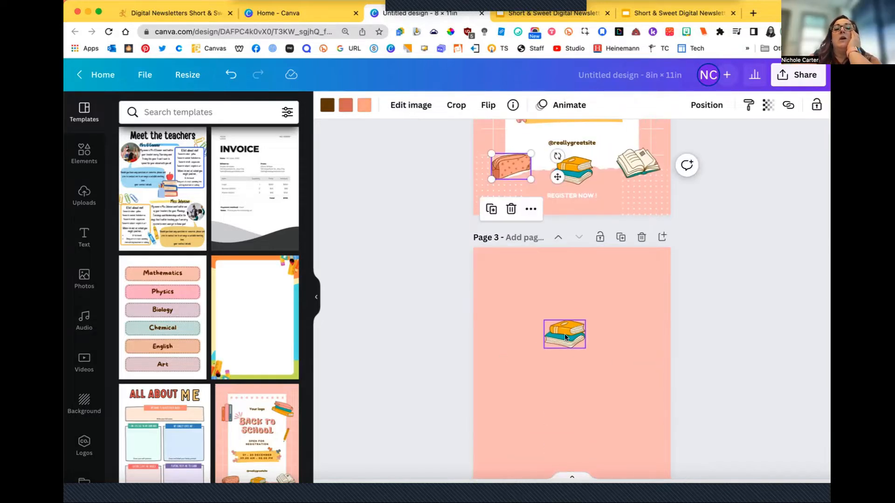
click(565, 336)
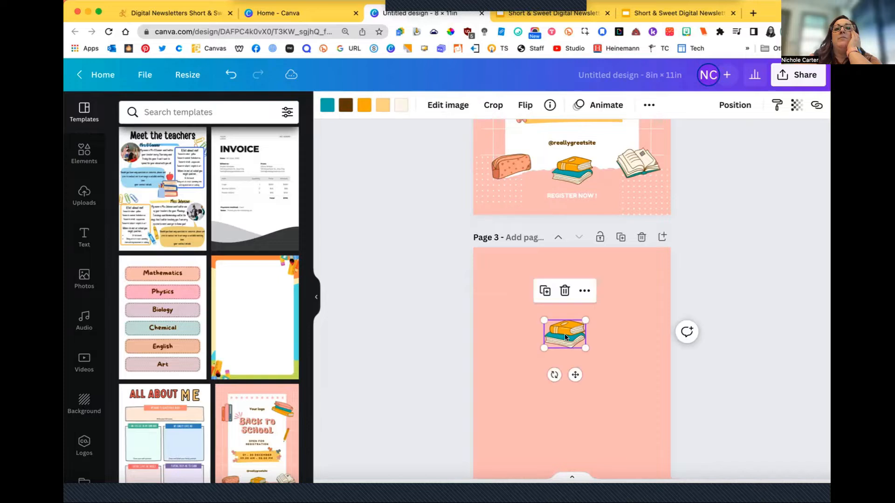
- Open the background color choices for page 3 and look through the document, brand, photo and default colors
click(509, 323)
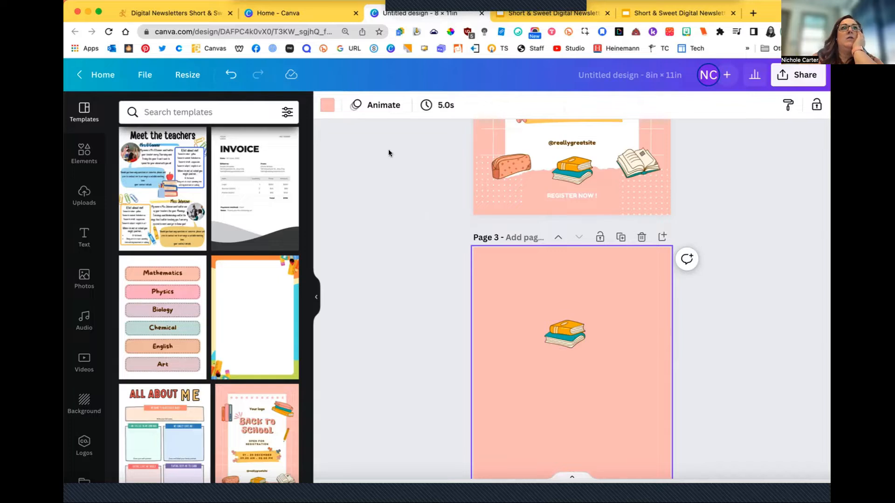
click(326, 106)
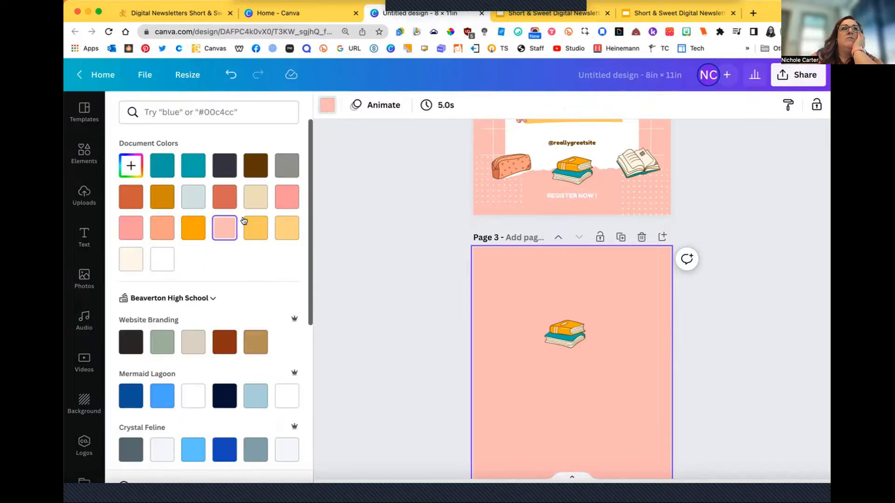
scroll(236, 303, down, 7)
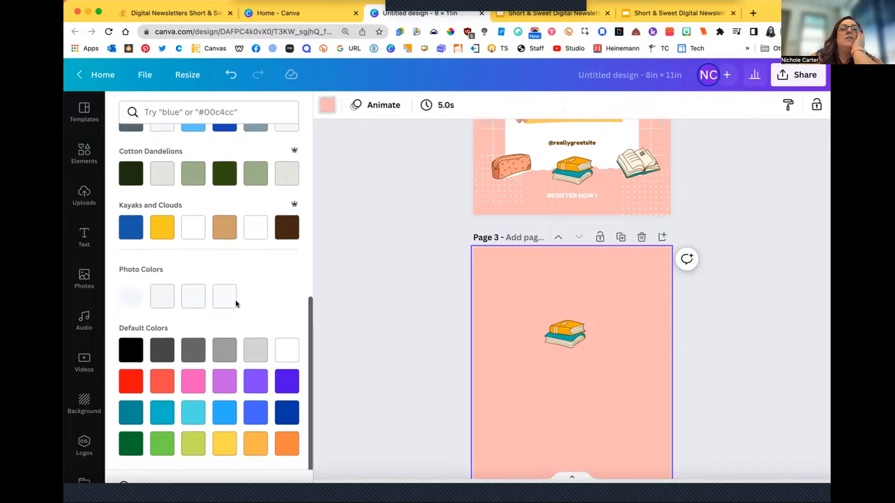
scroll(235, 300, up, 8)
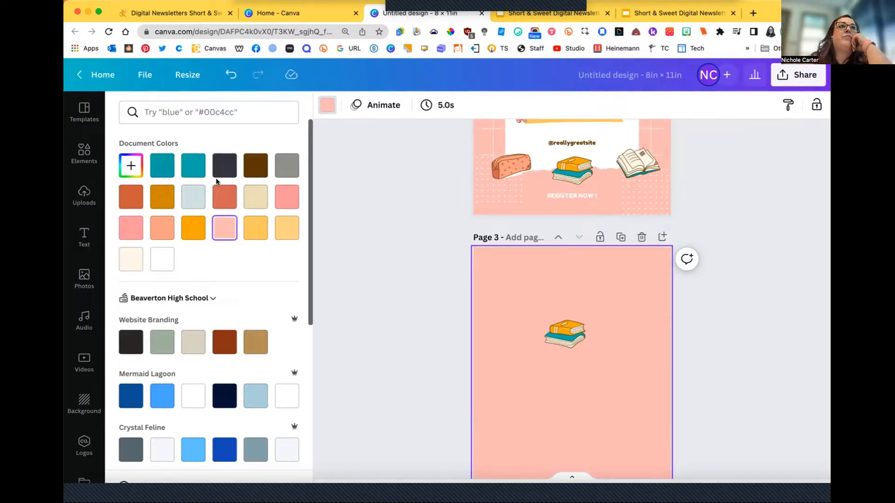
- Find "Rectangle" elements using the recent search and place the rounded square above the books on page 3
click(84, 152)
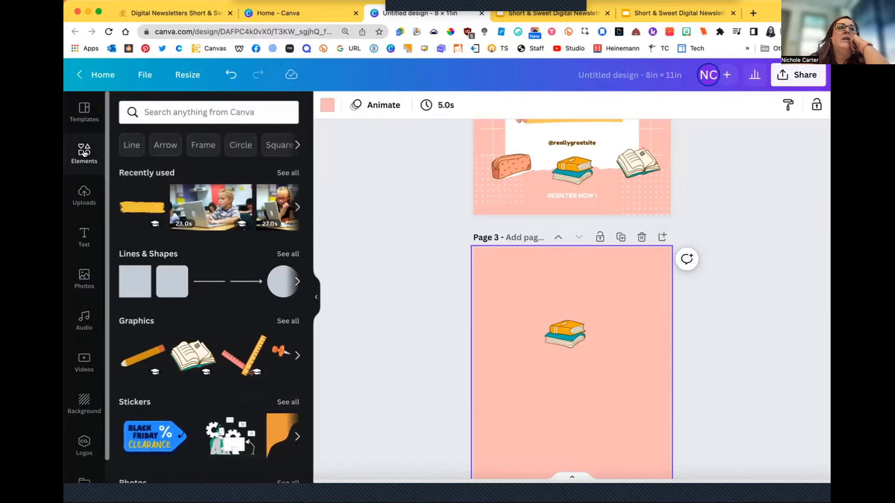
click(146, 113)
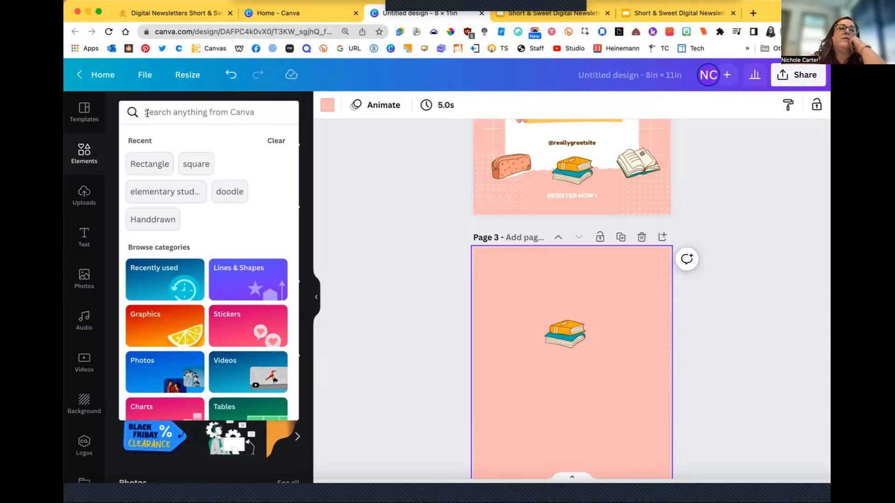
click(154, 165)
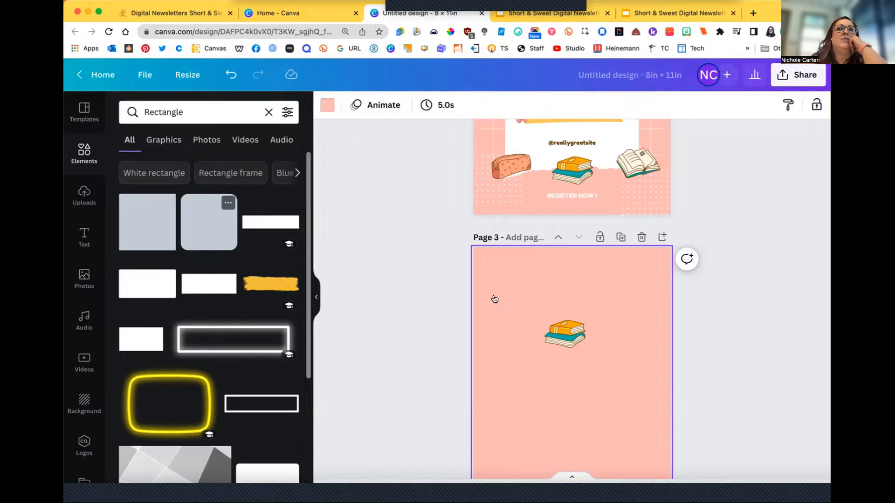
drag(494, 298, 520, 294)
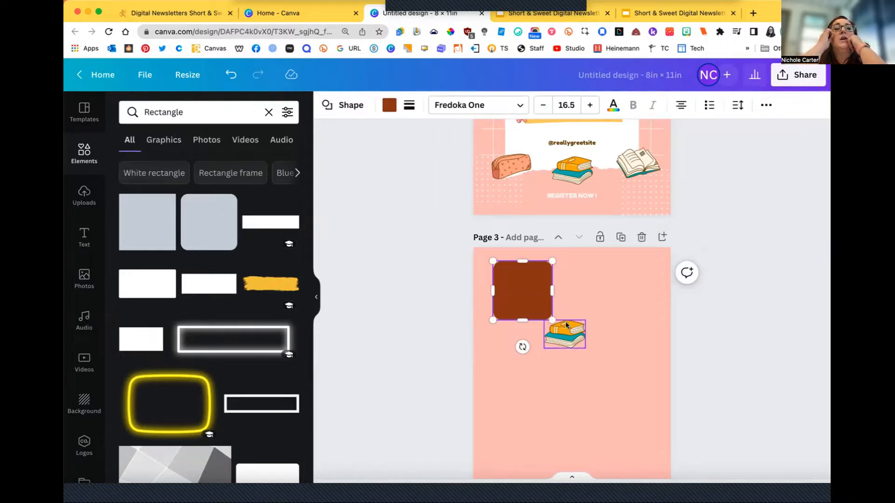
- Browse the graphics, photo, video and audio results for "Rectangle"
click(158, 141)
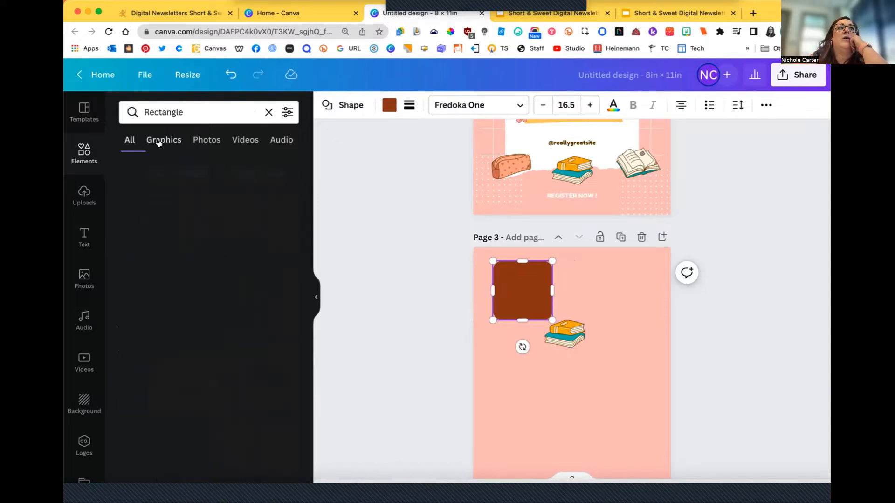
click(208, 143)
scroll(186, 145, down, 3)
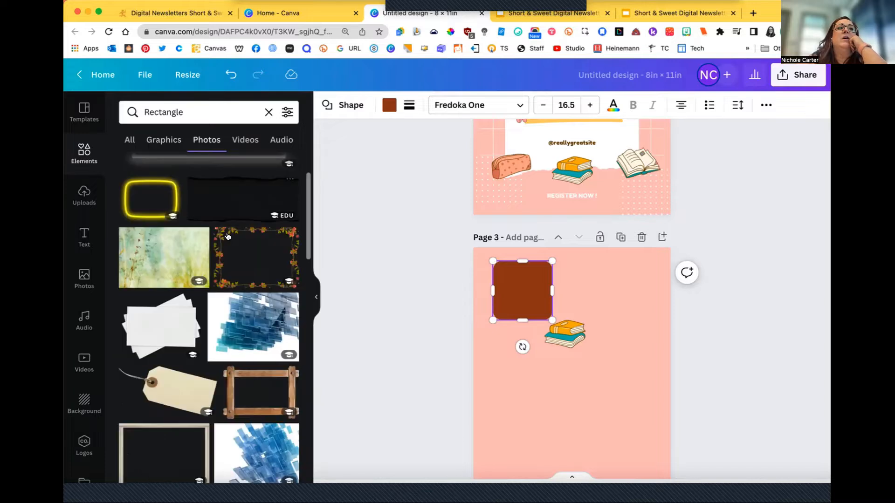
click(245, 142)
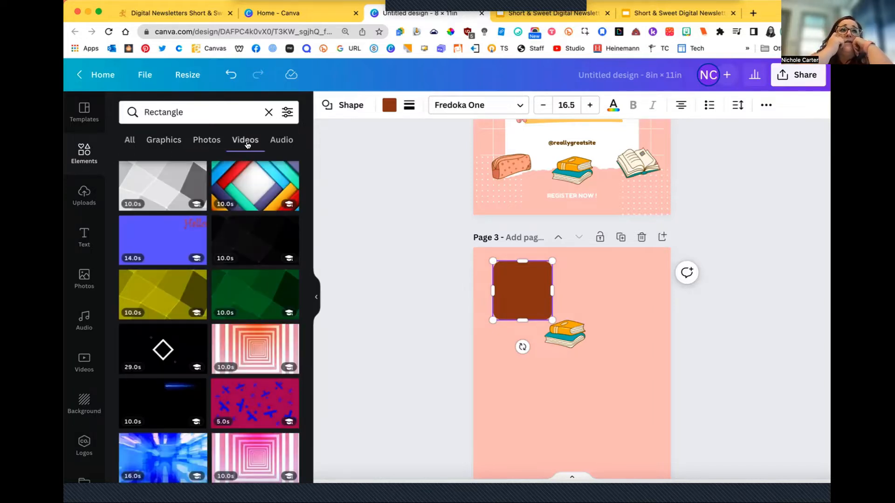
click(275, 142)
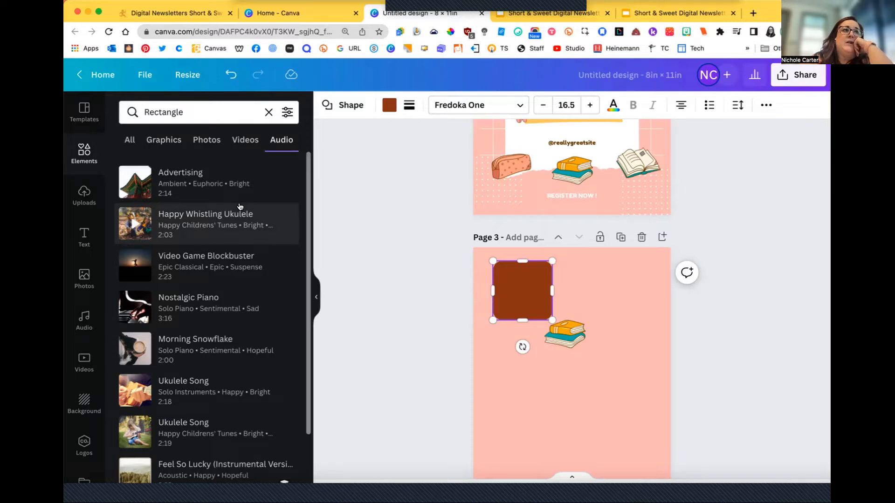
- Add the uploaded photo of the open "Friday" journal to page 3 and remove its background
click(87, 196)
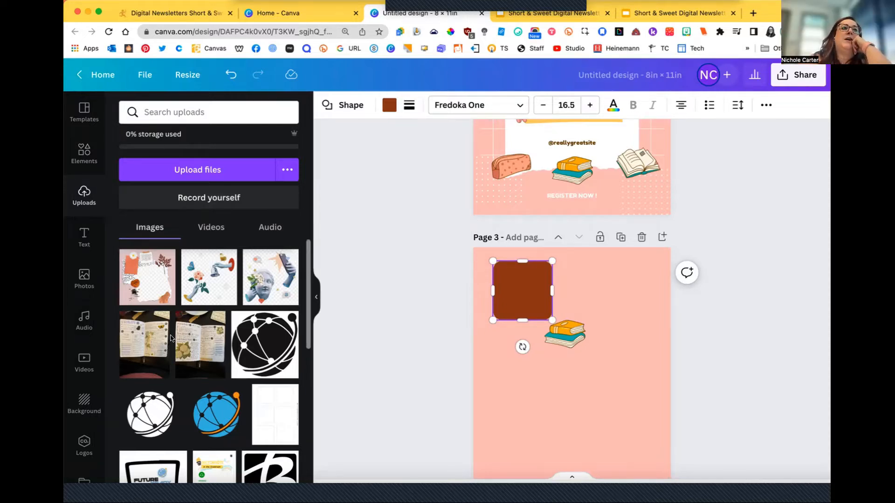
click(133, 348)
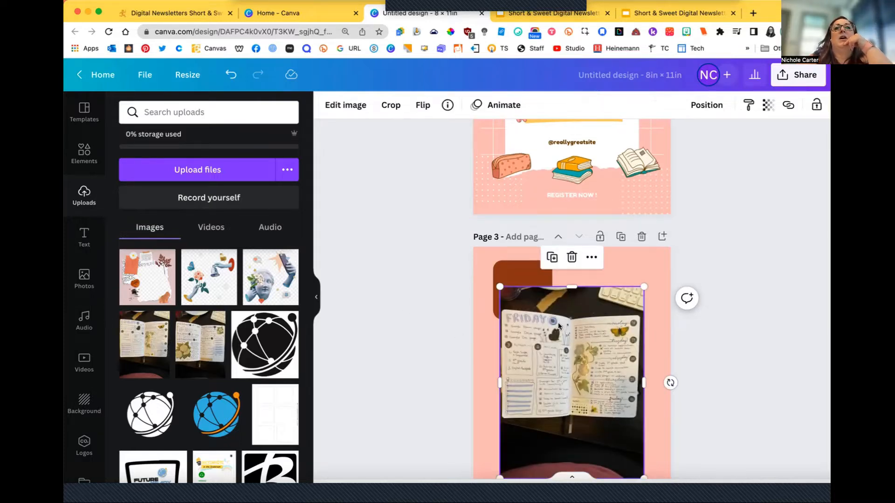
scroll(440, 197, down, 1)
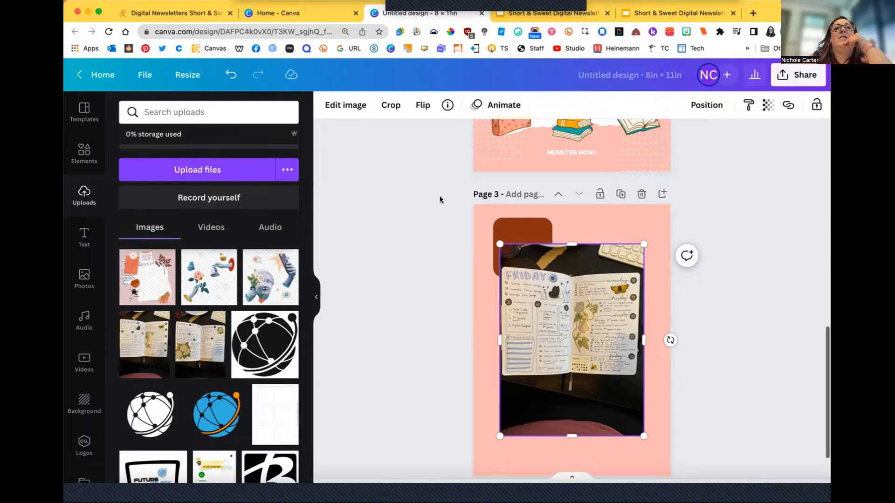
click(340, 109)
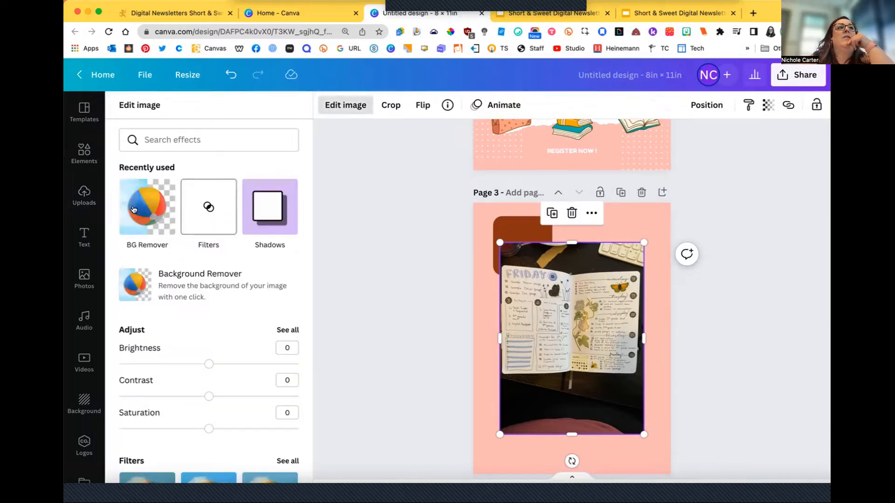
click(134, 210)
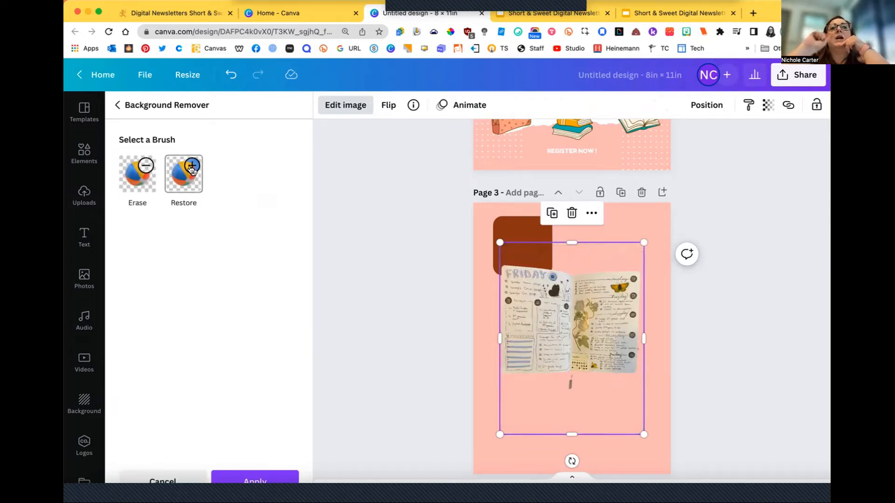
- Try the Restore brush on the bookmark ribbon below the journal and discard the brush edits
click(177, 178)
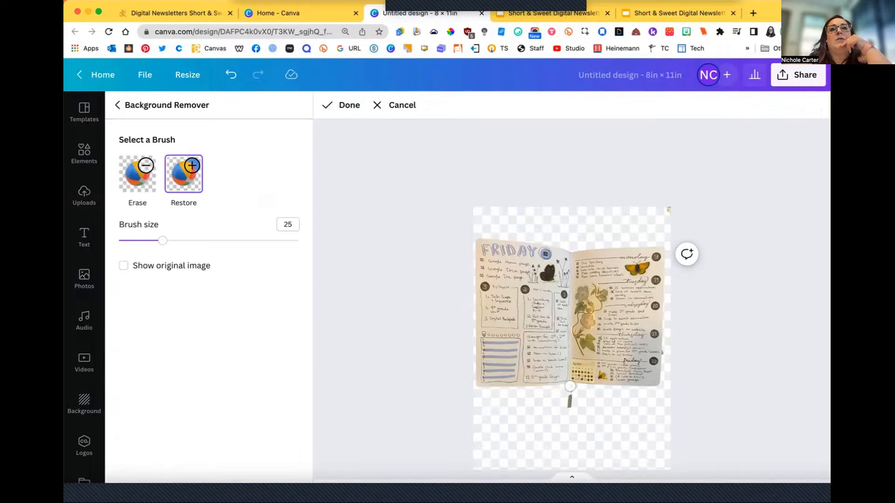
drag(570, 386, 570, 405)
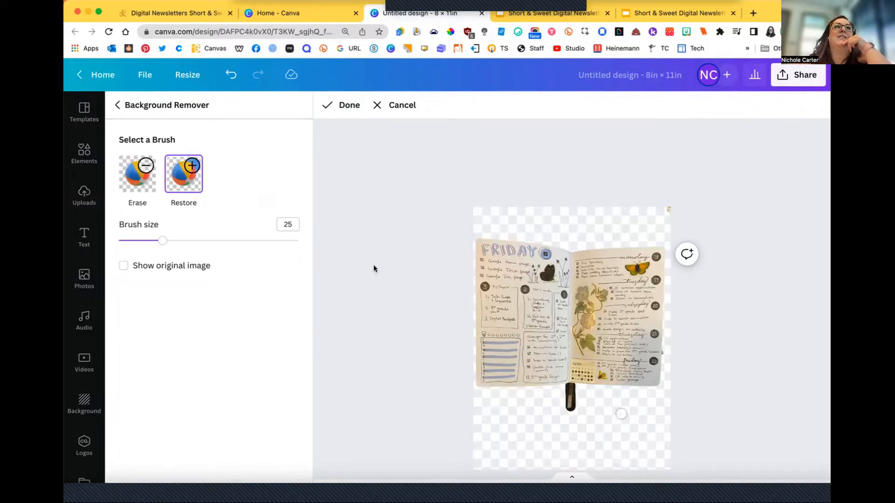
scroll(360, 281, down, 3)
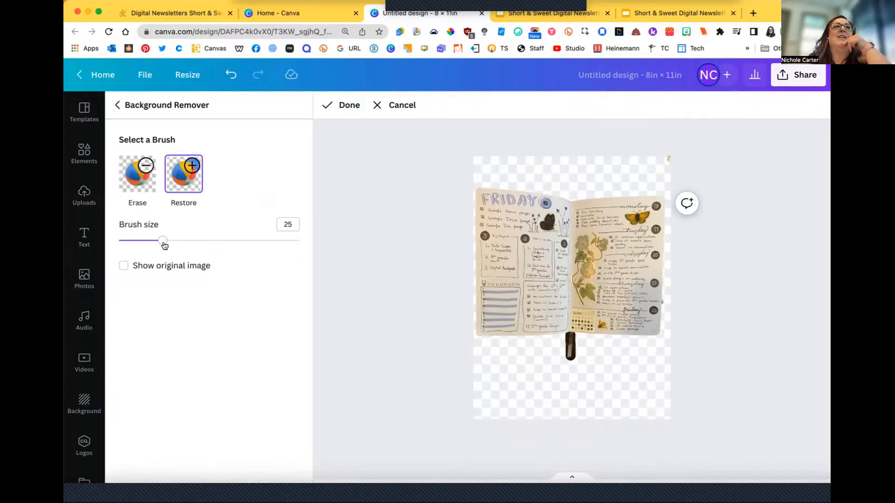
mouse_move(161, 241)
mouse_down()
mouse_move(144, 241)
mouse_move(184, 240)
mouse_up()
click(387, 103)
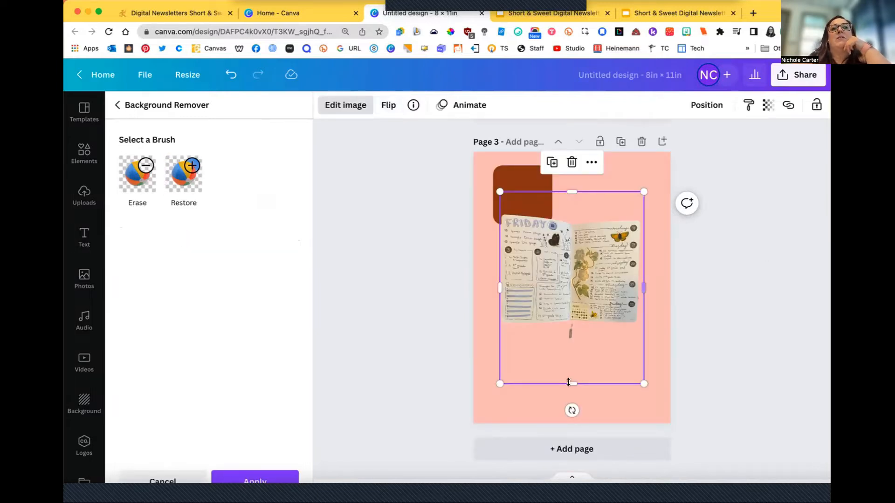
- Crop the empty area below the journal and move the image to the lower part of page 3
drag(567, 378, 569, 338)
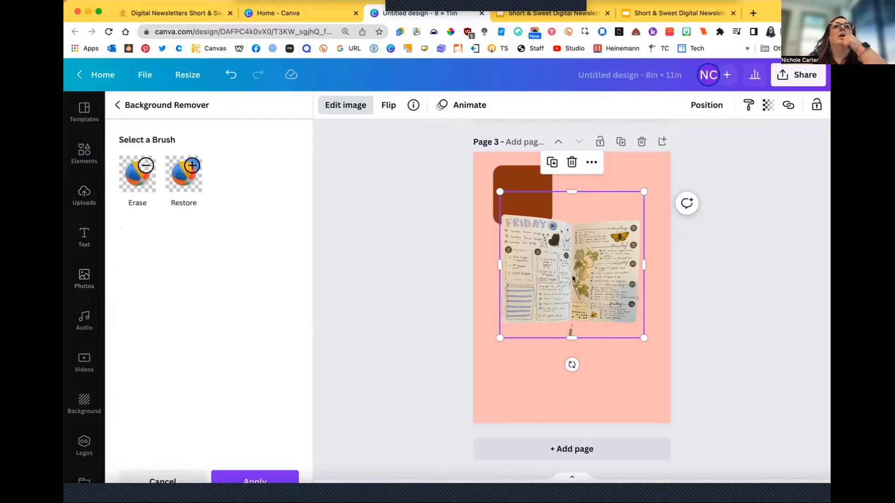
drag(572, 275, 557, 344)
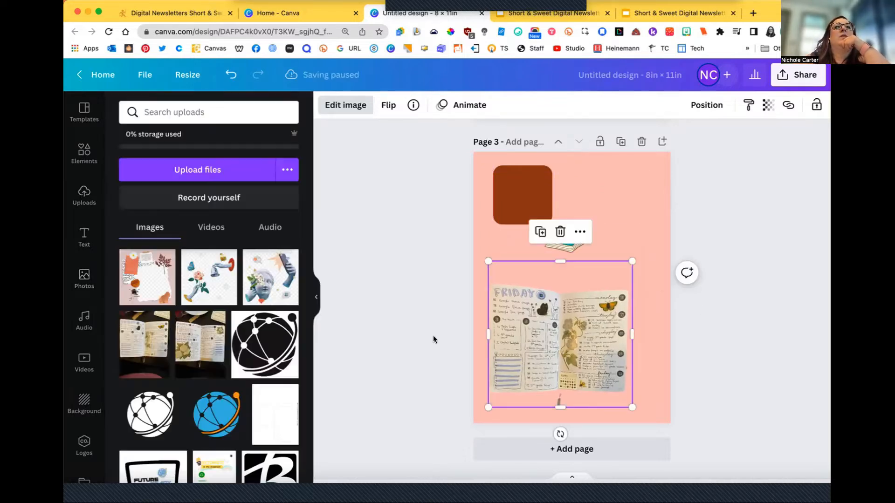
- Try the Rise animation on the stacked books on page 3, and apply the Pan animation to them
click(432, 336)
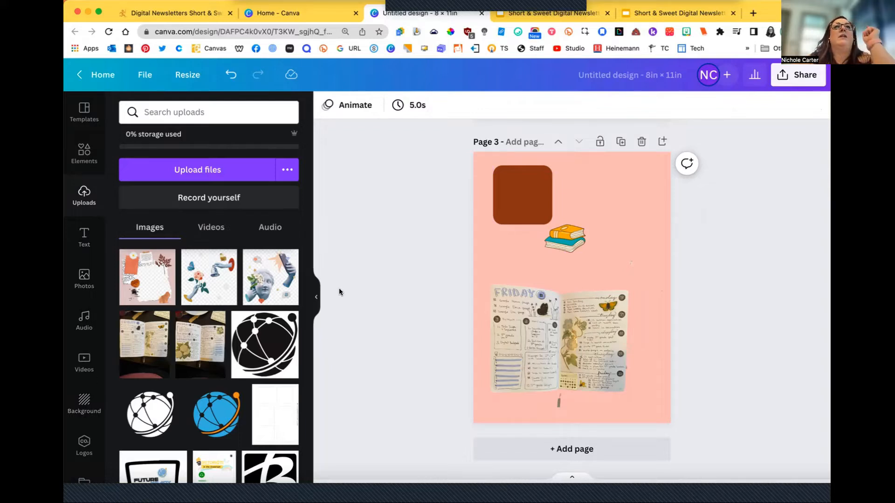
click(565, 237)
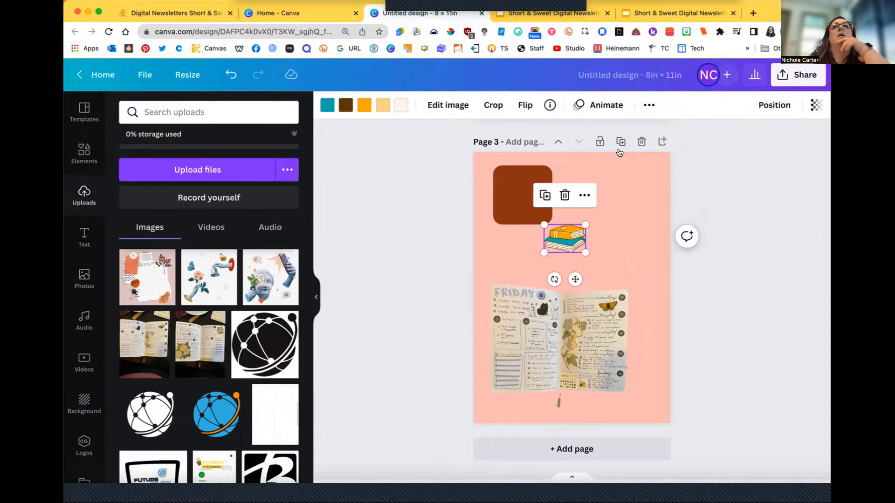
click(591, 105)
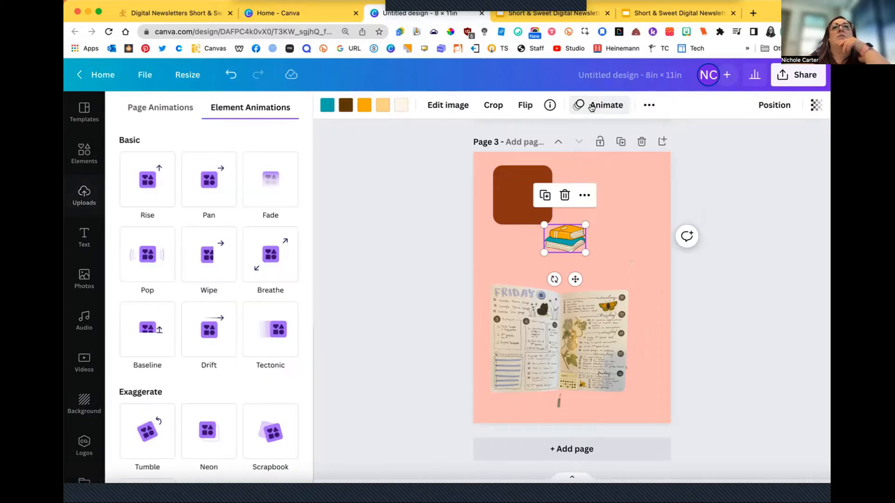
click(135, 197)
click(205, 198)
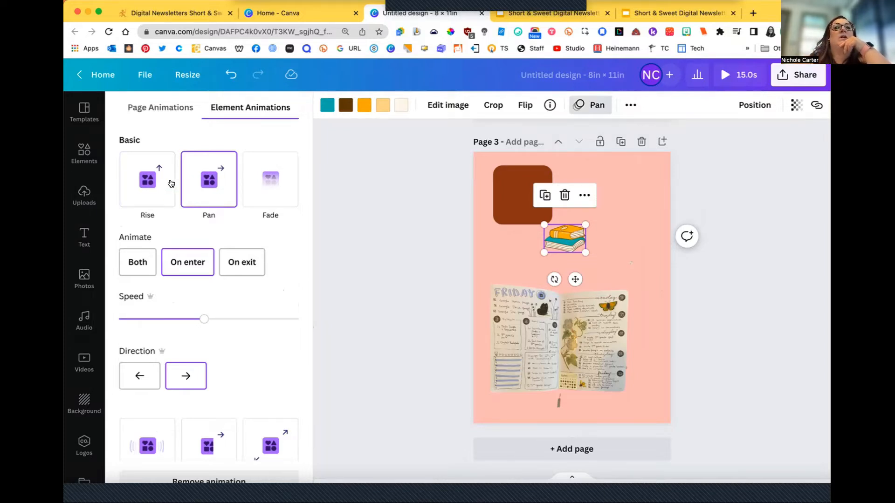
- Apply the Typewriter animation to the "Your logo" text on page 2
scroll(580, 261, up, 5)
scroll(580, 260, up, 5)
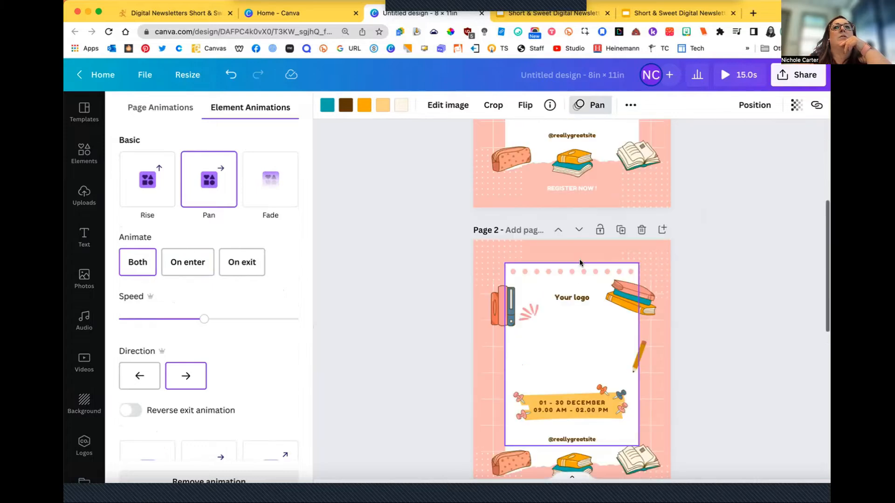
scroll(580, 261, down, 1)
click(572, 260)
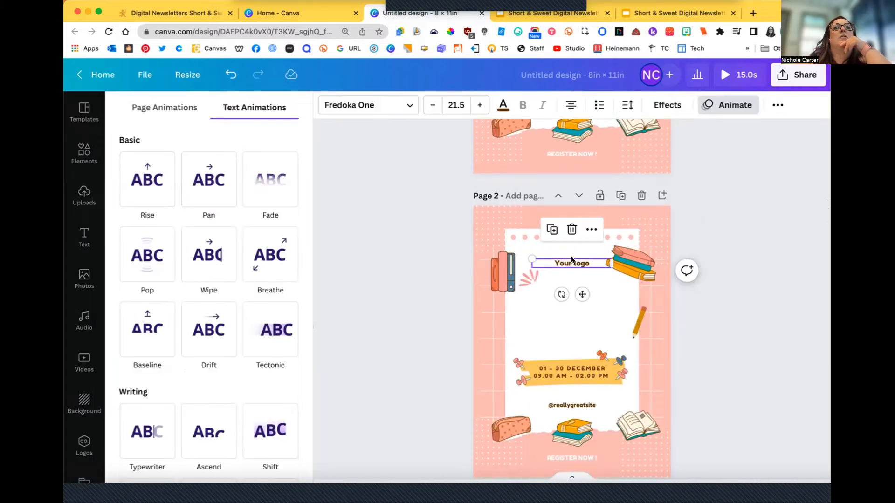
scroll(184, 357, down, 1)
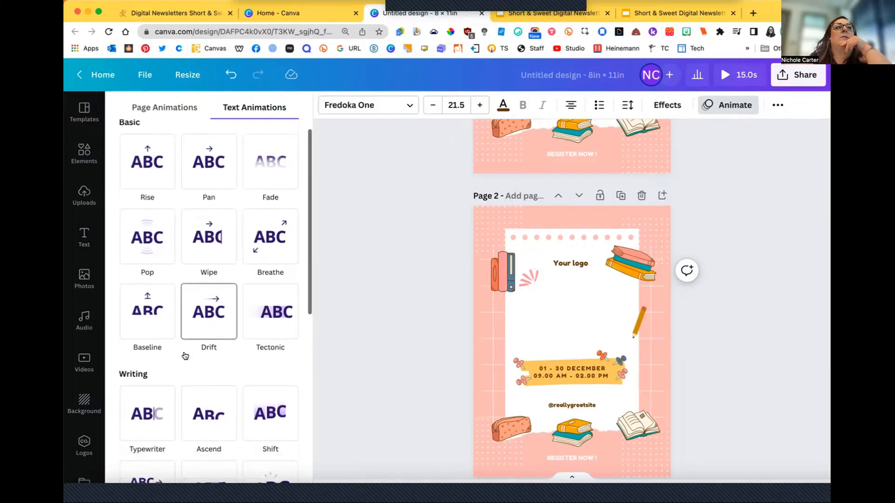
scroll(183, 358, down, 3)
click(138, 319)
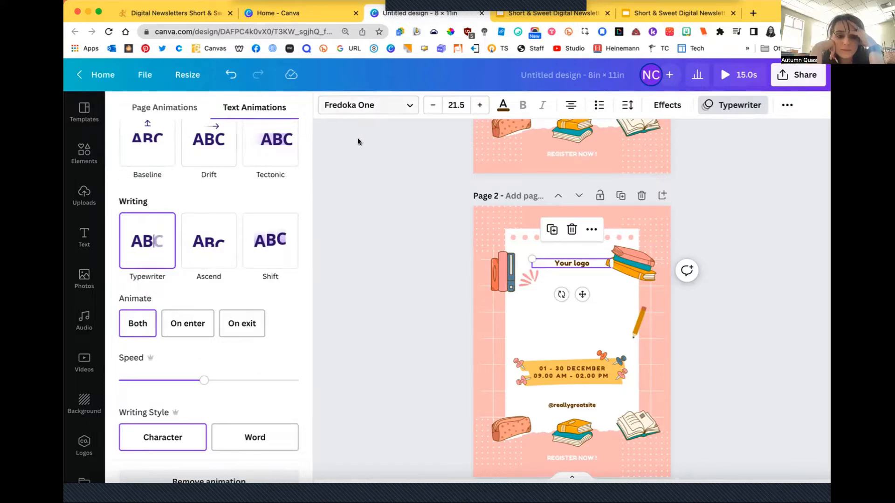
- Send the tilted book stack beside "Your logo" on page 2 to the back
click(635, 267)
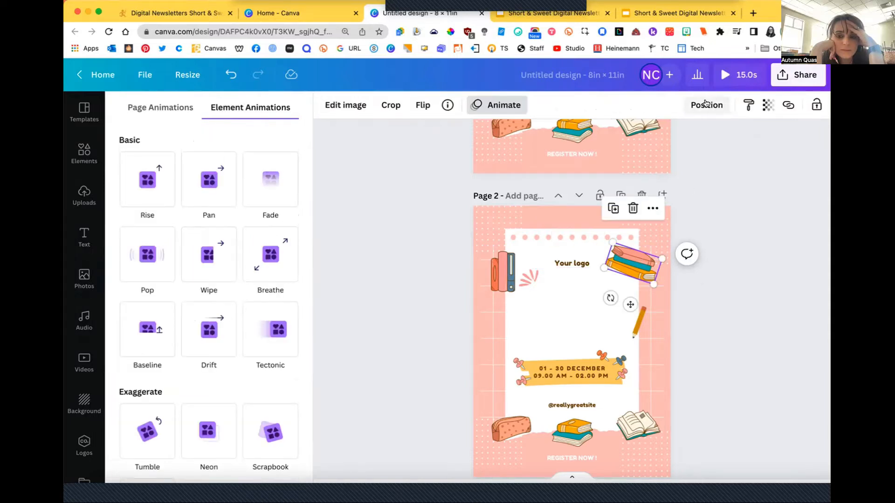
click(706, 104)
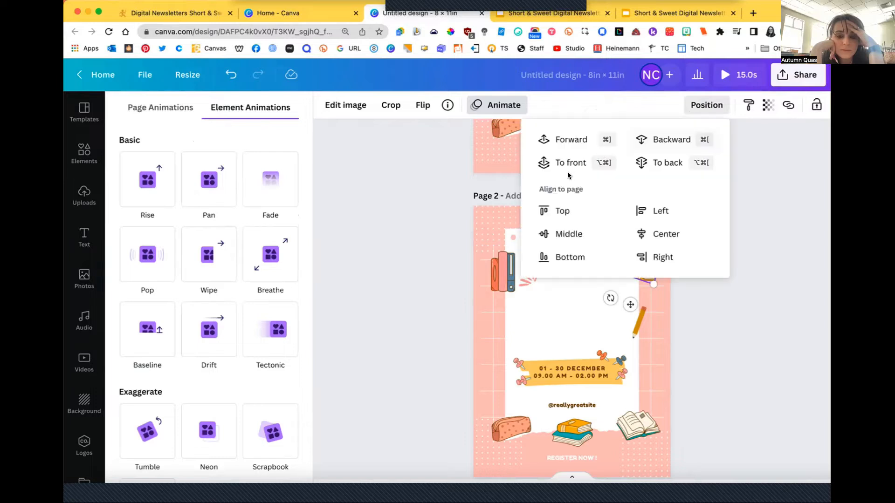
click(665, 163)
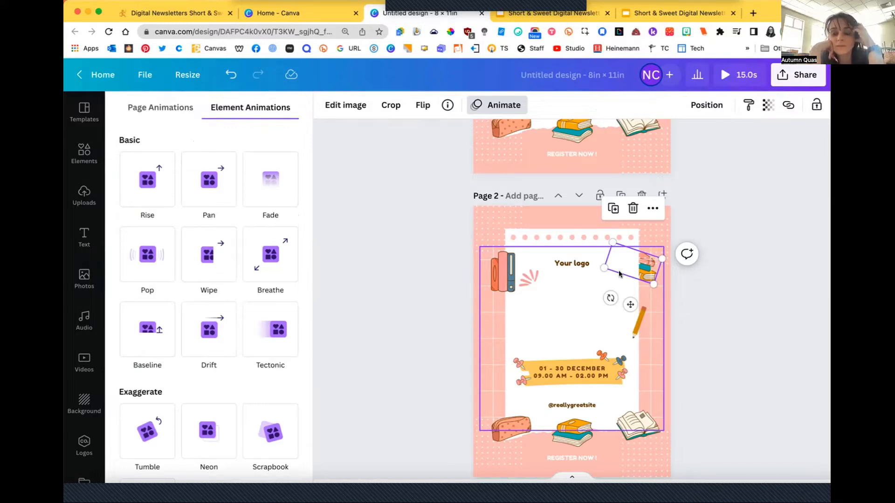
- Shift the dotted patterns in the upper corners of page 2 slightly toward the page edges
click(489, 227)
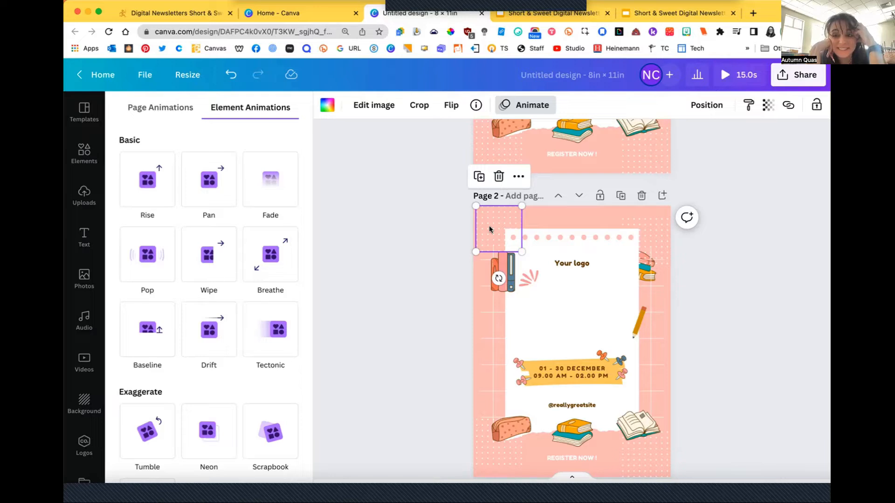
mouse_move(488, 226)
mouse_down()
mouse_move(467, 226)
mouse_move(497, 227)
mouse_move(486, 228)
mouse_up()
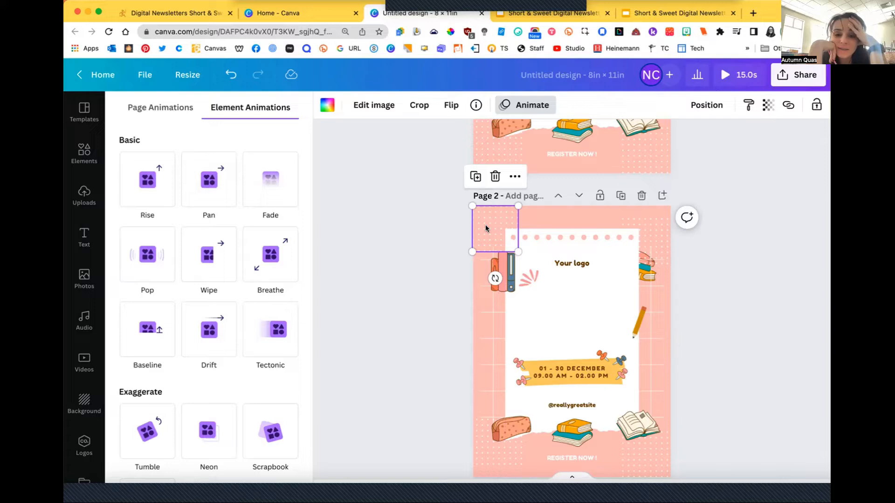
drag(660, 228, 662, 213)
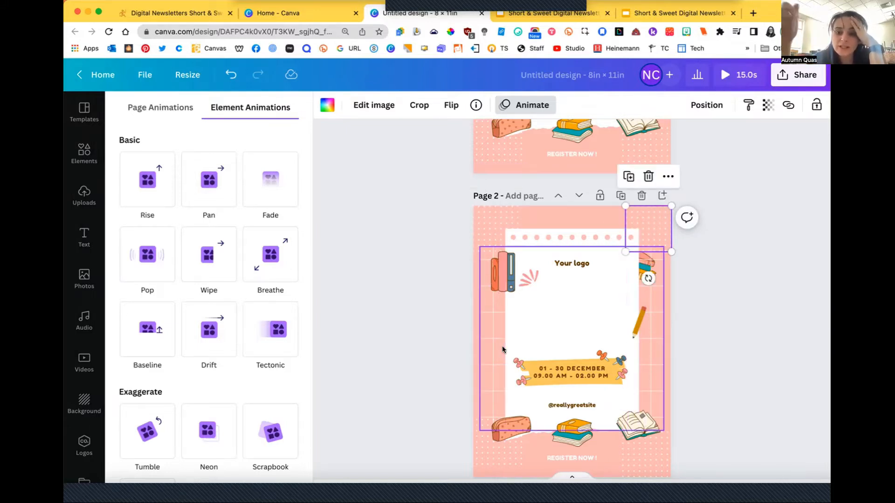
- Review page 1 of the newsletter, and switch to the Canva home page to view the Education options
scroll(560, 259, up, 3)
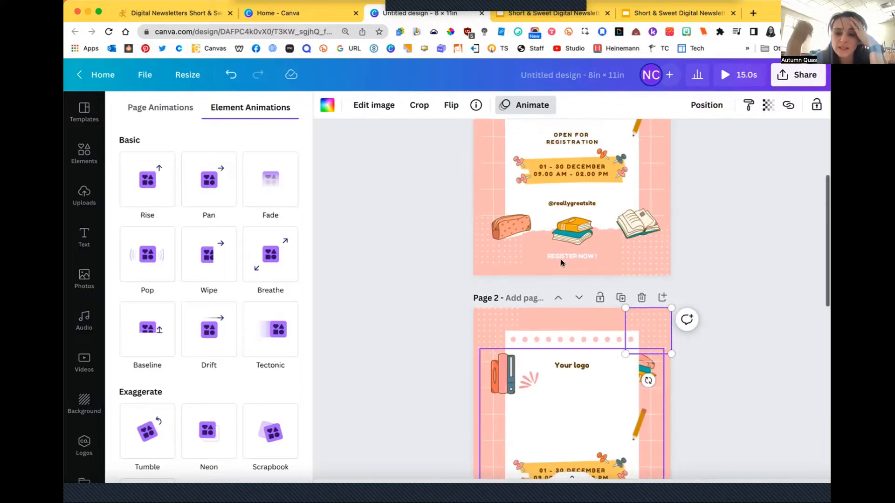
scroll(561, 261, up, 3)
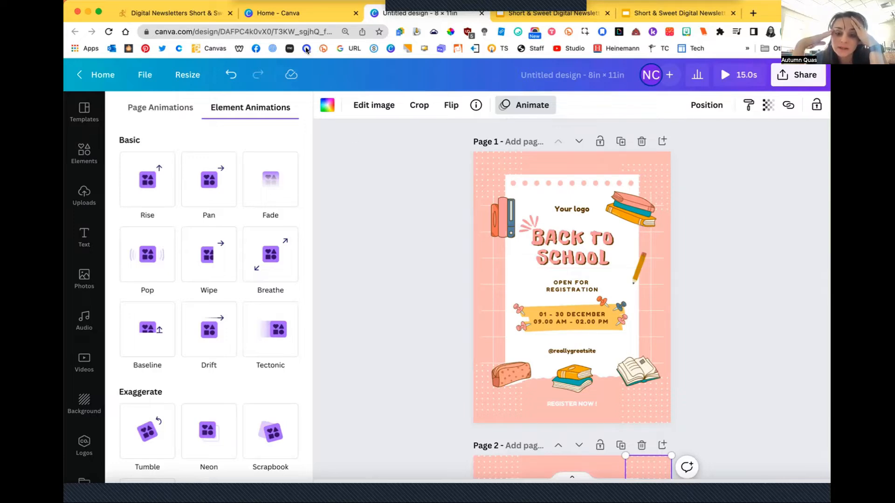
click(293, 13)
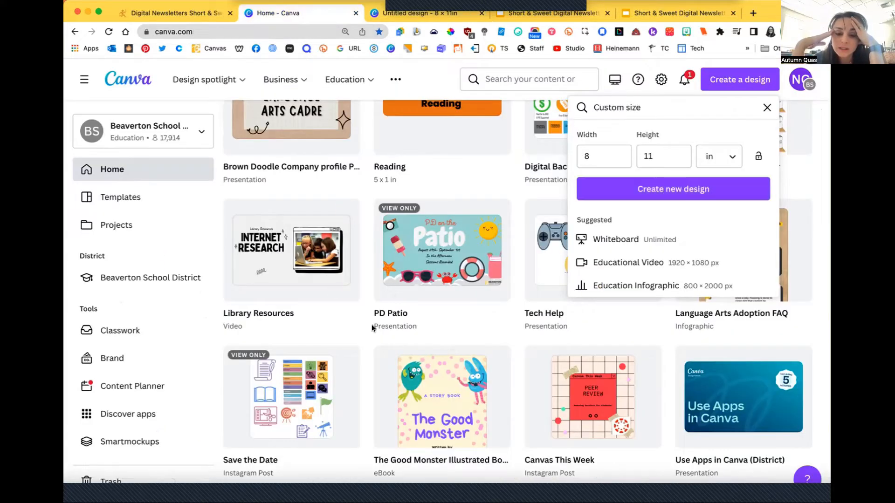
scroll(370, 324, up, 10)
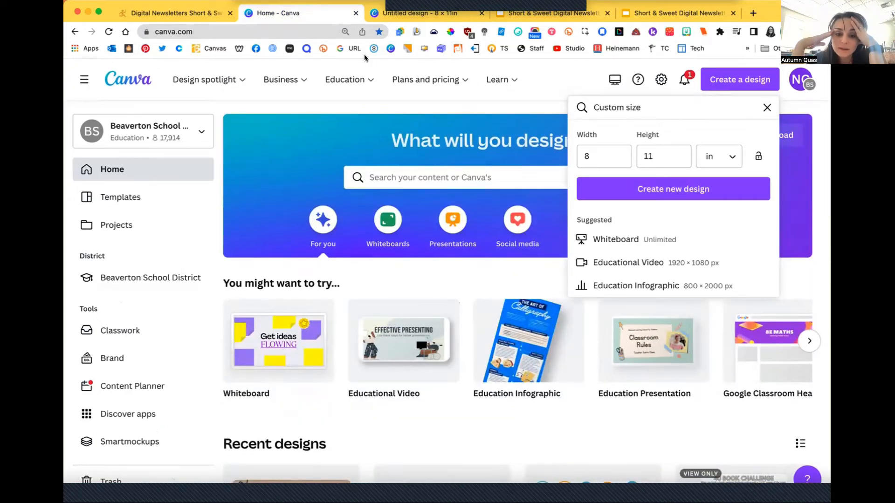
mouse_move(348, 79)
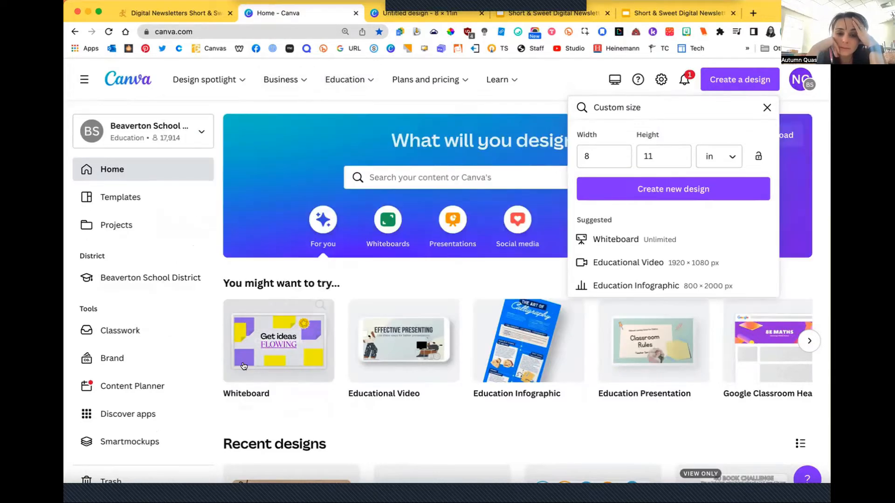
mouse_move(242, 366)
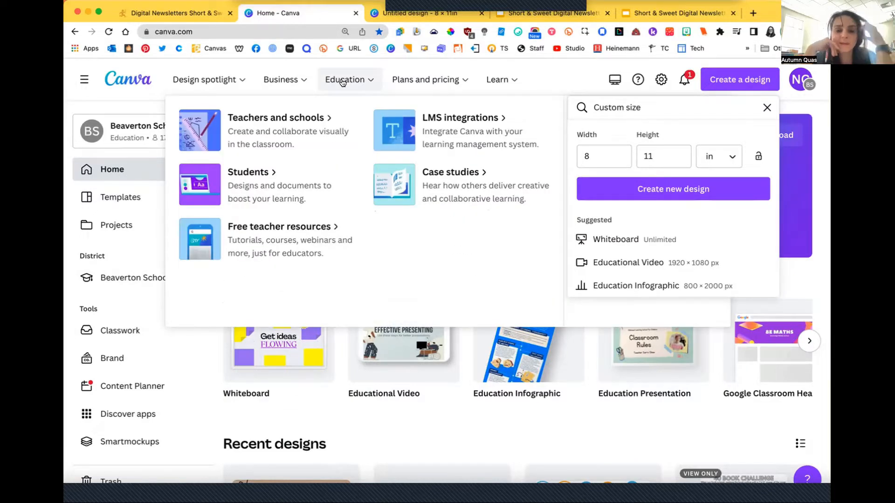
- Browse the suggested design types and recent designs on the home page
scroll(376, 373, down, 10)
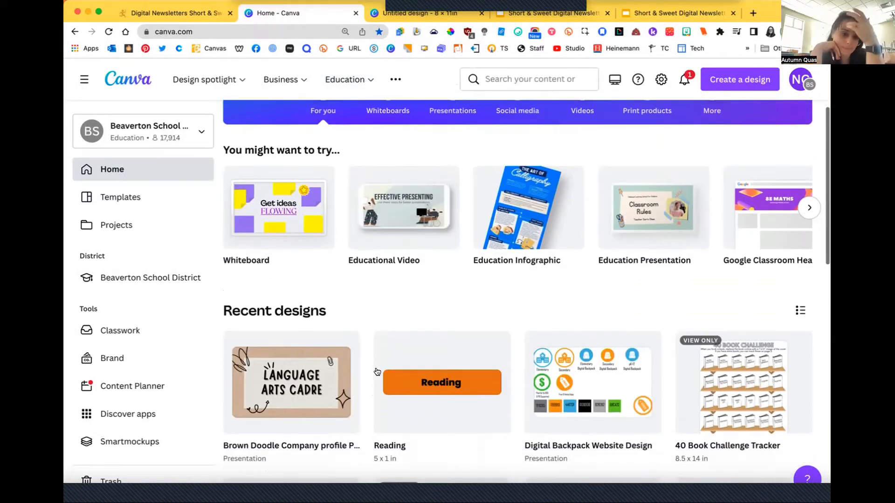
scroll(377, 372, down, 10)
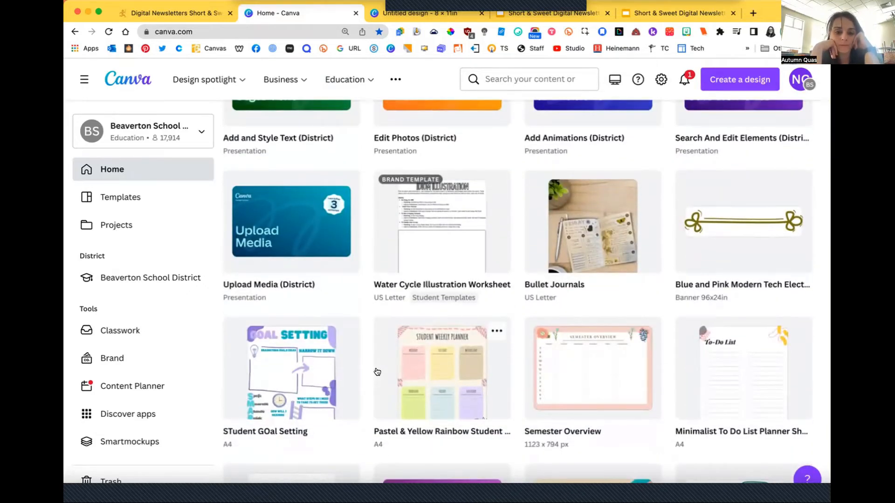
scroll(380, 357, down, 6)
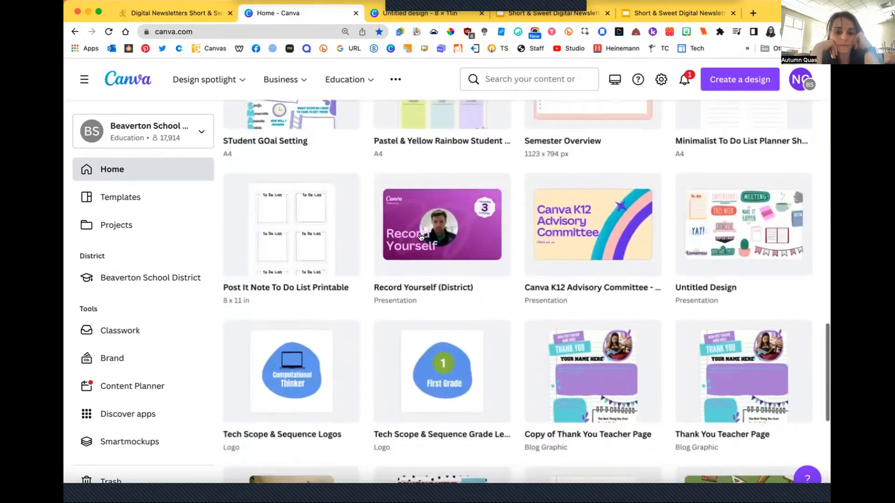
scroll(420, 237, down, 10)
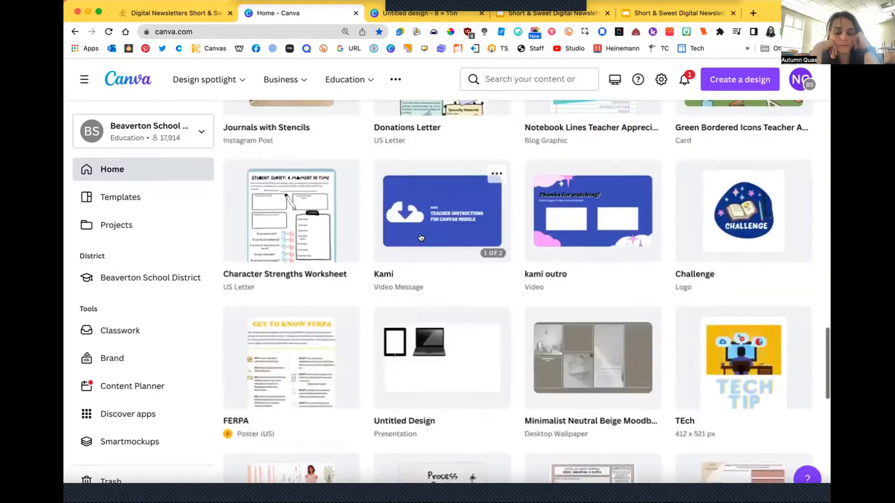
scroll(420, 238, up, 15)
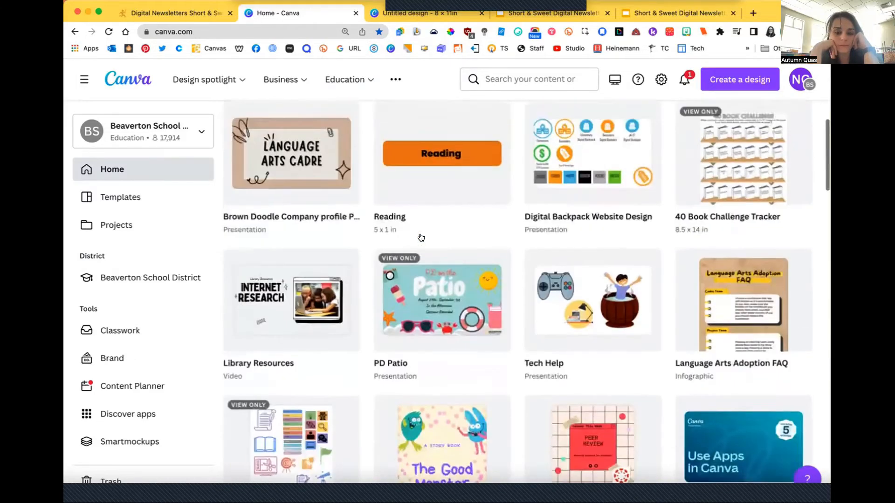
scroll(420, 238, up, 7)
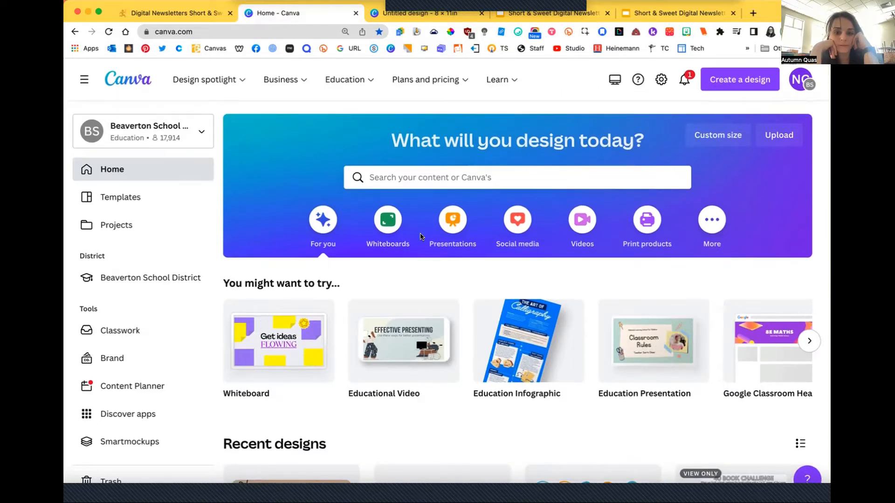
- Show more design types on the home page and browse their template categories
click(704, 212)
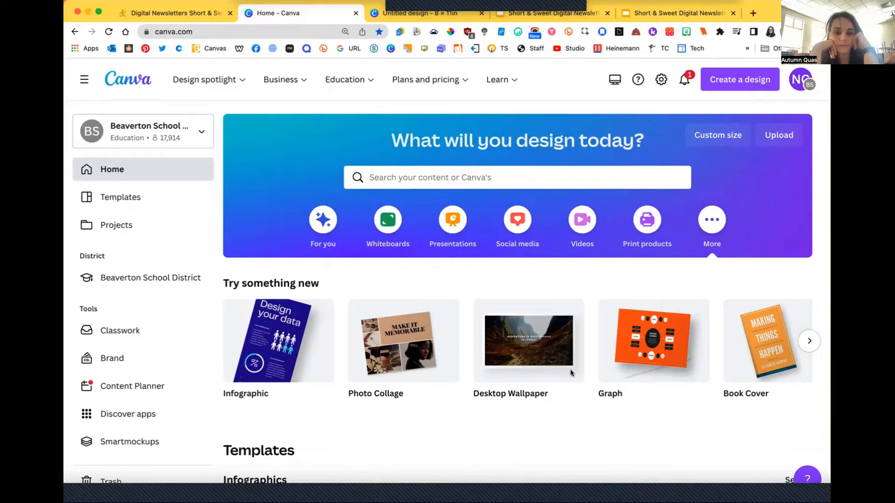
scroll(570, 369, down, 10)
scroll(562, 375, down, 7)
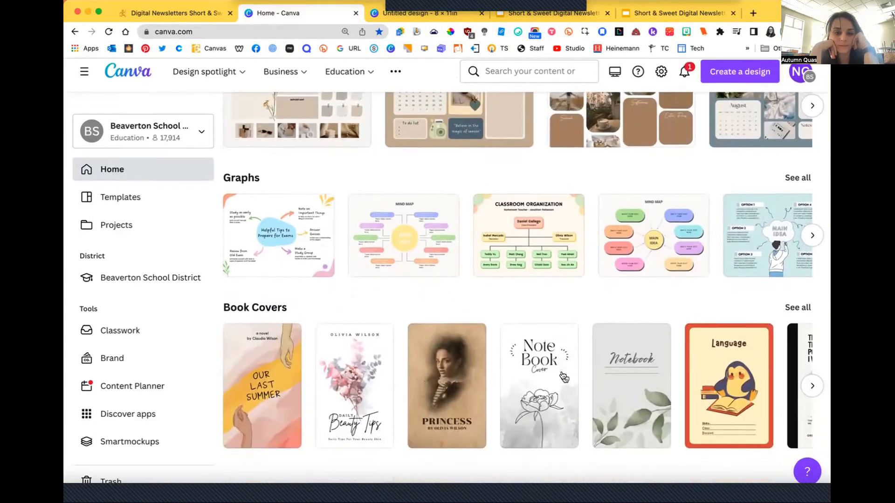
scroll(563, 376, up, 7)
scroll(564, 377, up, 10)
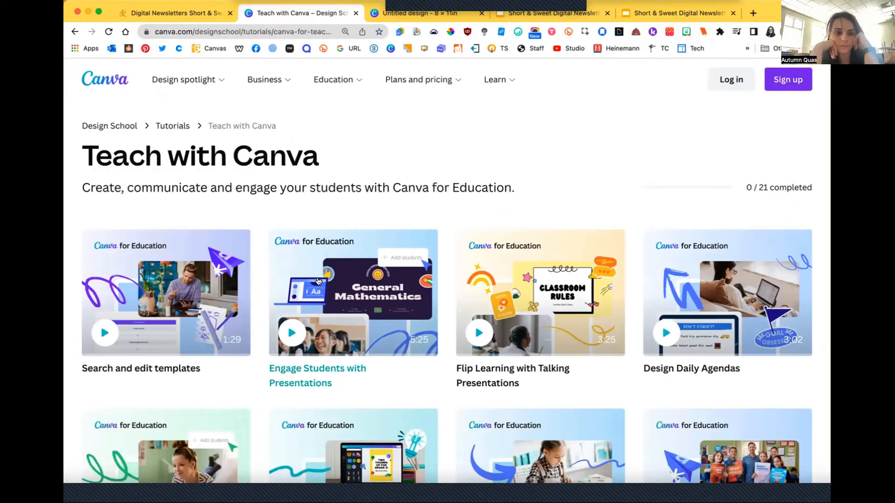
- Look through the Teach with Canva tutorials in Design School and return to the home page
scroll(318, 281, down, 4)
scroll(318, 281, down, 15)
scroll(303, 186, up, 20)
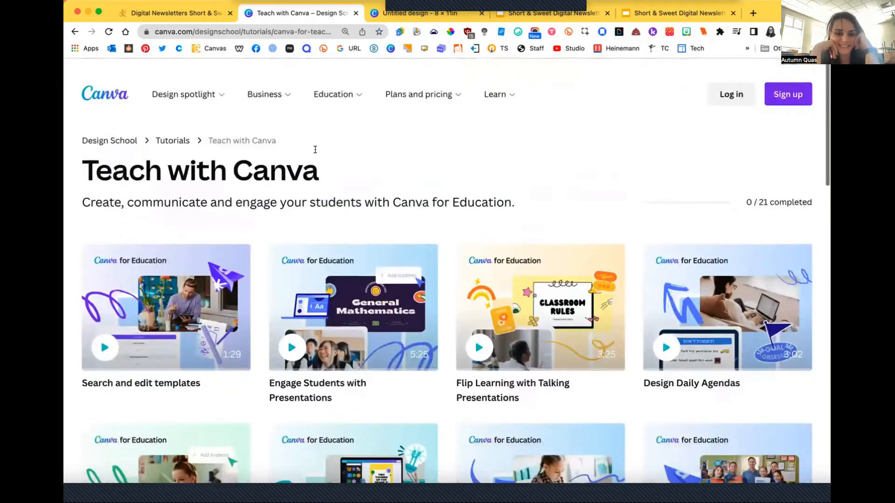
click(99, 77)
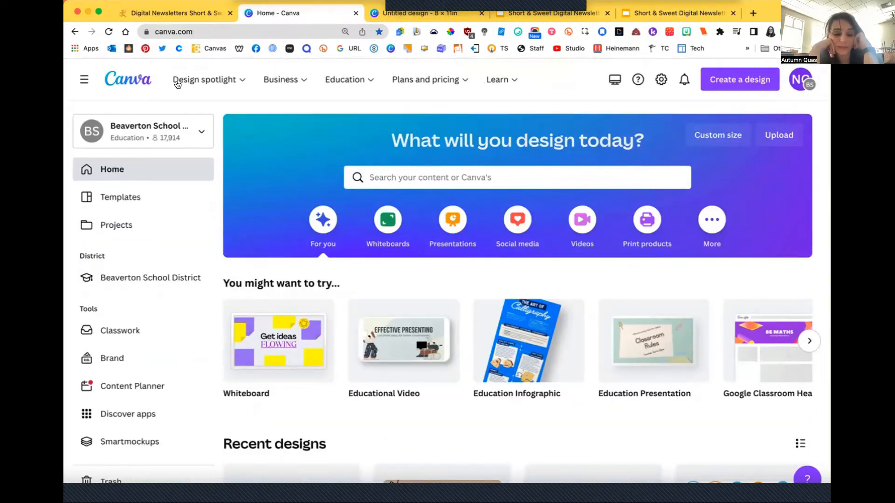
- Browse the template gallery, go back to the home page, and reopen the gallery
click(108, 195)
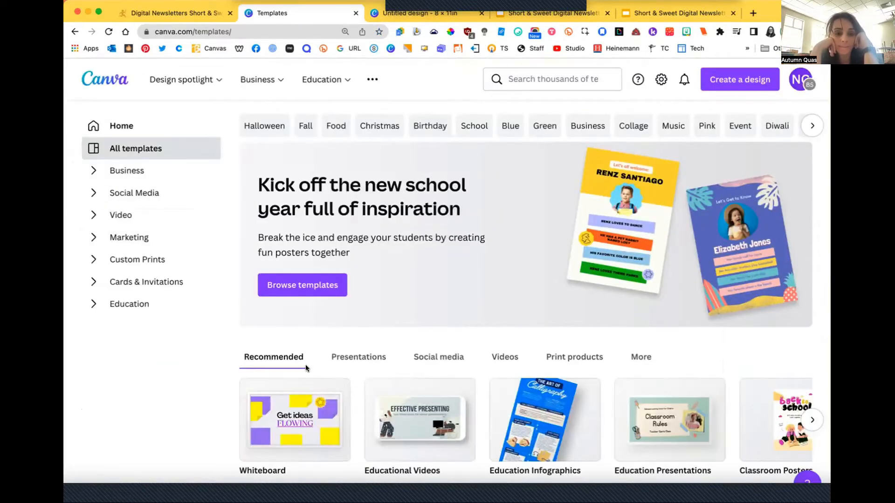
scroll(305, 365, down, 8)
scroll(297, 214, up, 7)
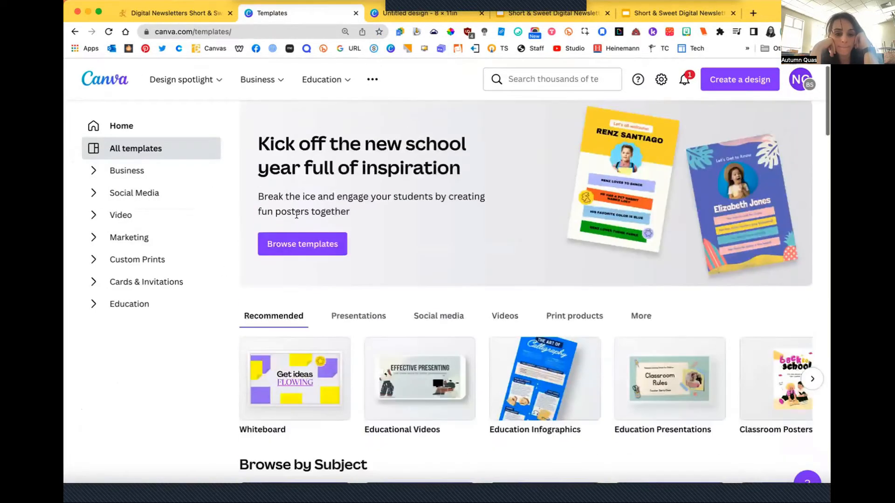
click(118, 120)
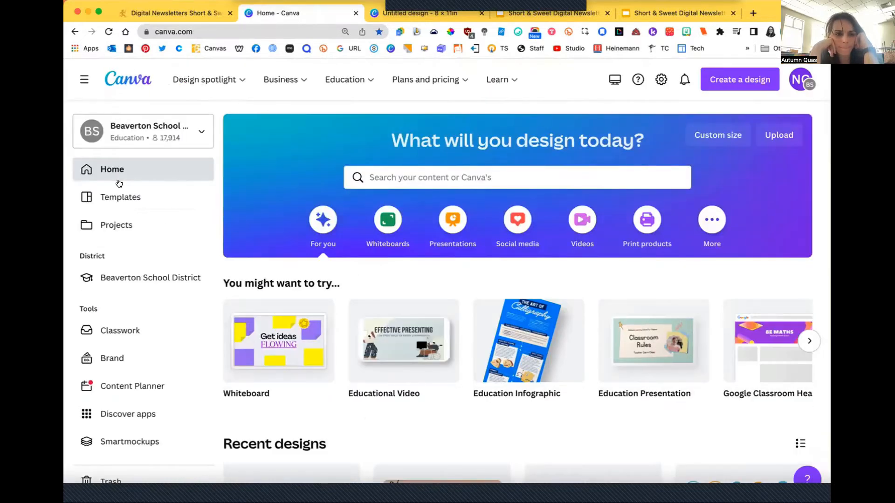
click(114, 196)
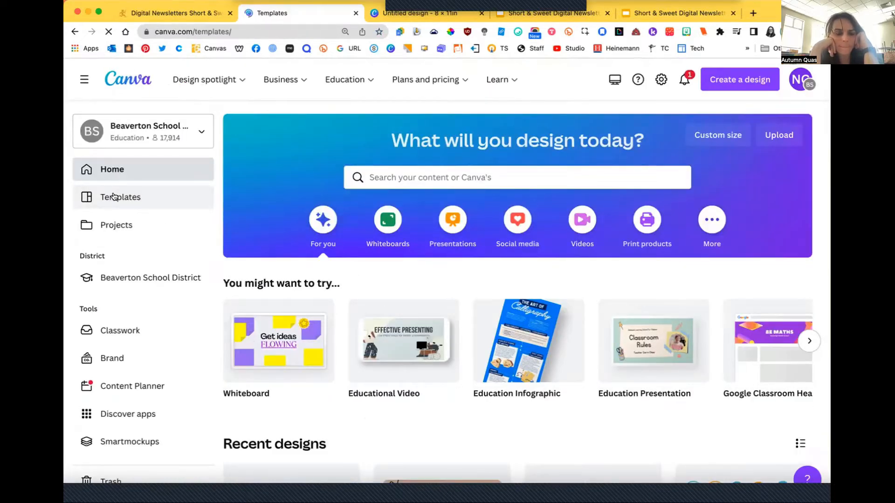
- Browse the gallery's subjects and classroom decor kits, show all kits, and narrow them to the Succulents and Cactus theme
scroll(410, 275, down, 5)
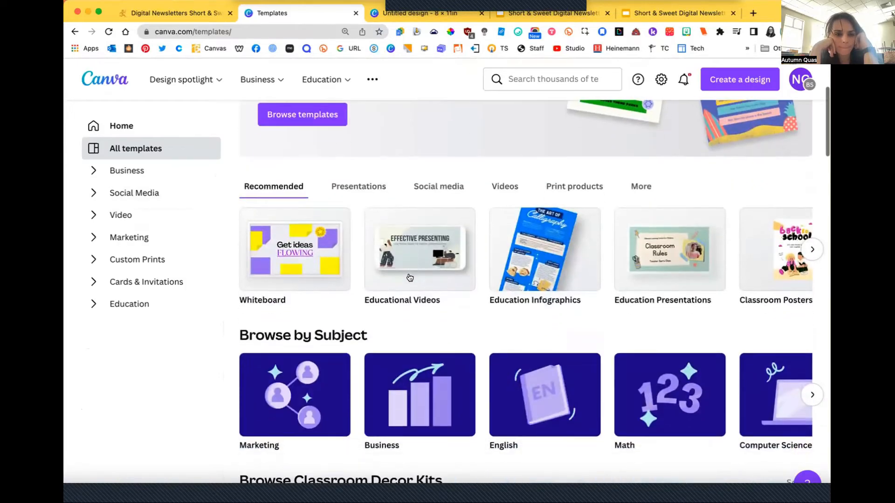
scroll(409, 277, down, 2)
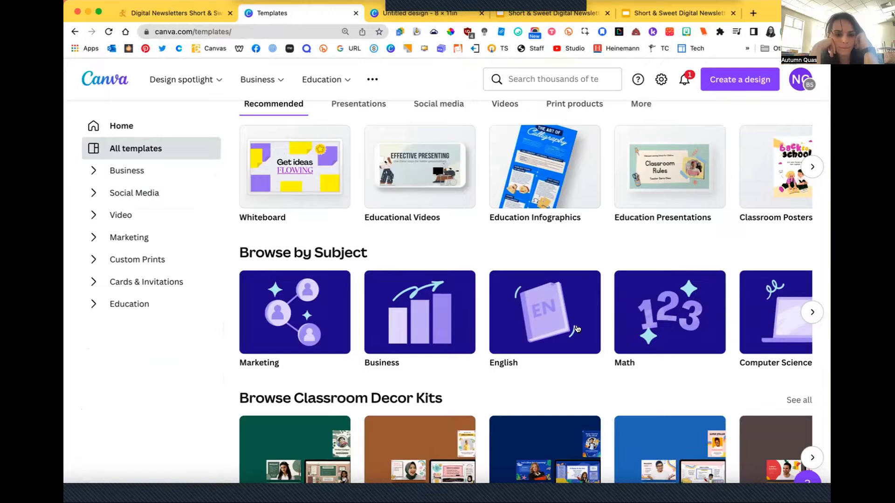
scroll(576, 329, right, 3)
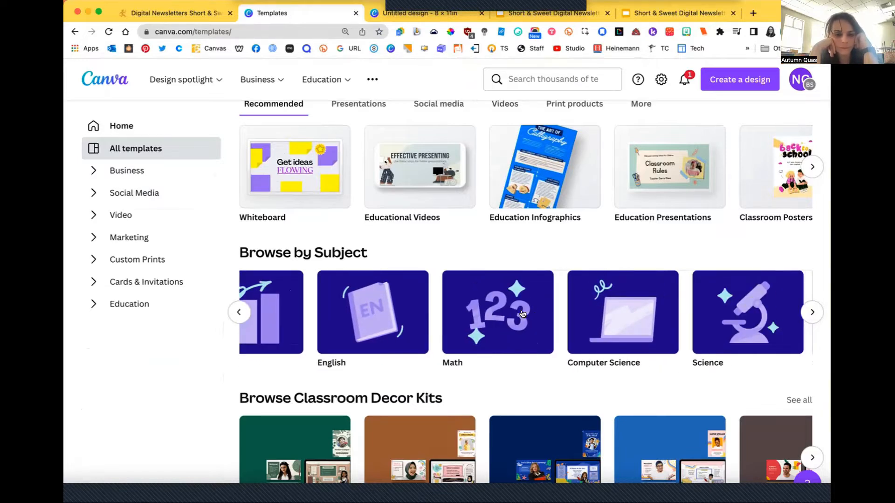
scroll(522, 312, down, 3)
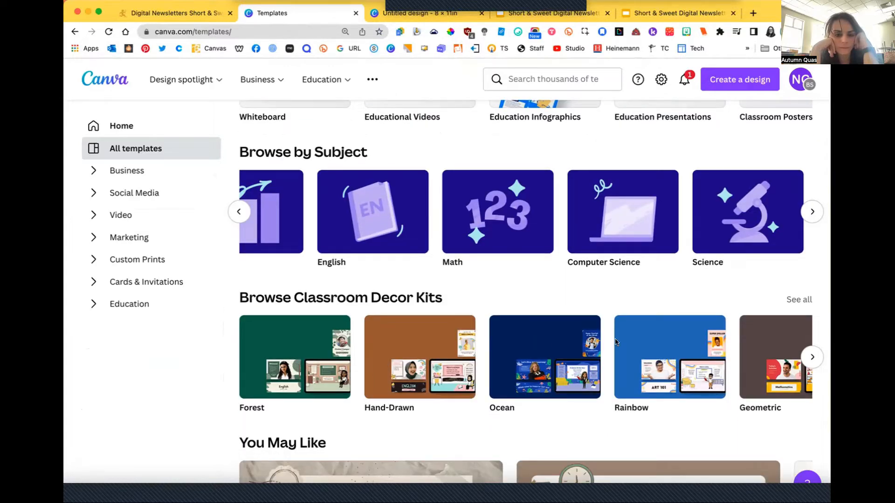
click(798, 299)
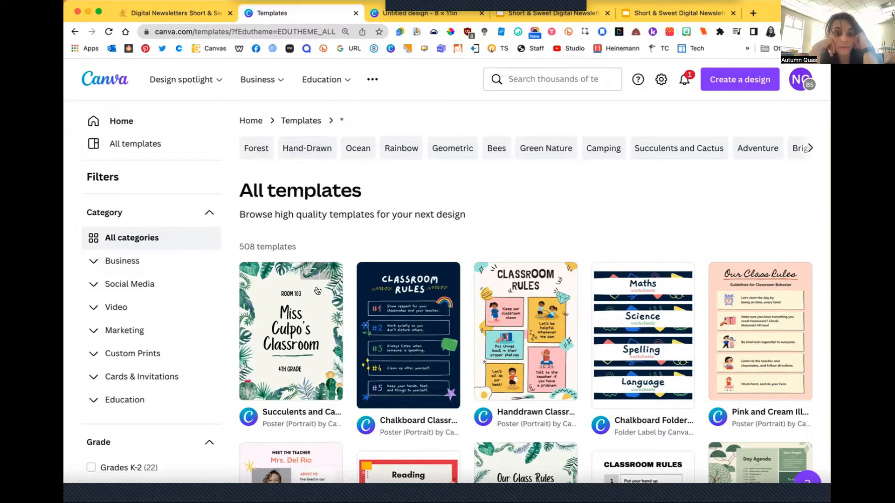
click(681, 151)
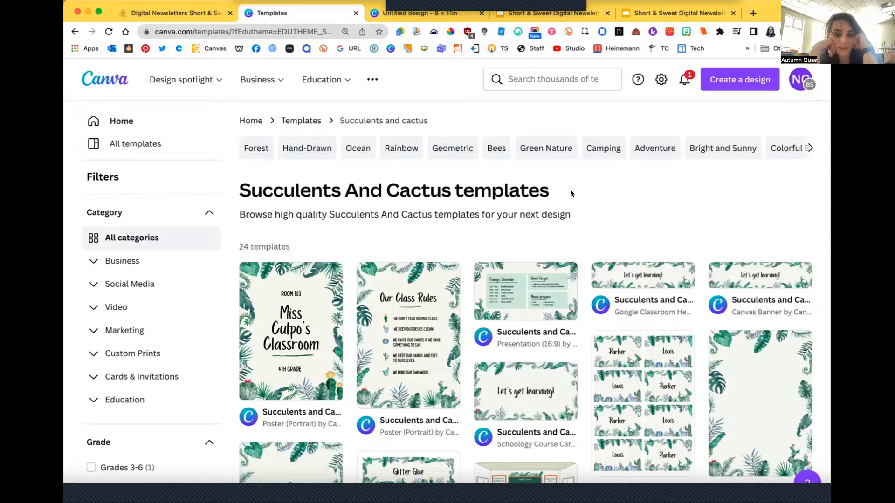
- Look through the Succulents and Cactus templates, from classroom posters and labels to lesson plans and awards
scroll(566, 193, down, 3)
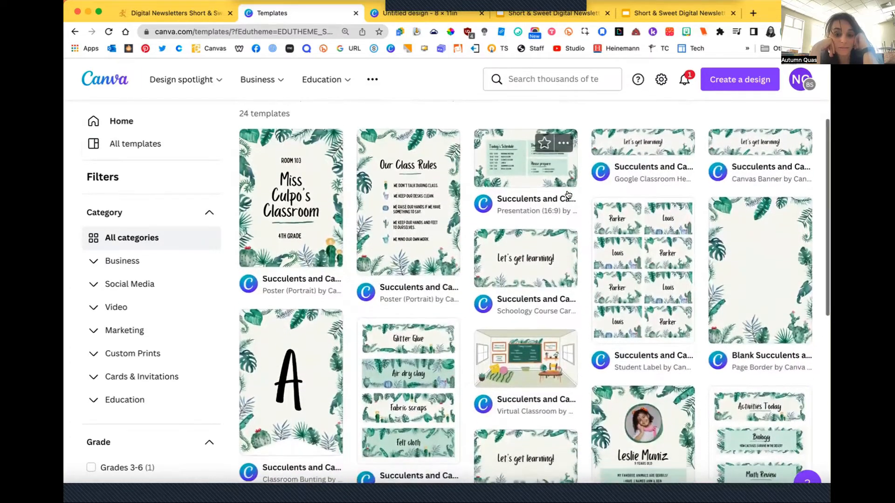
scroll(568, 194, down, 1)
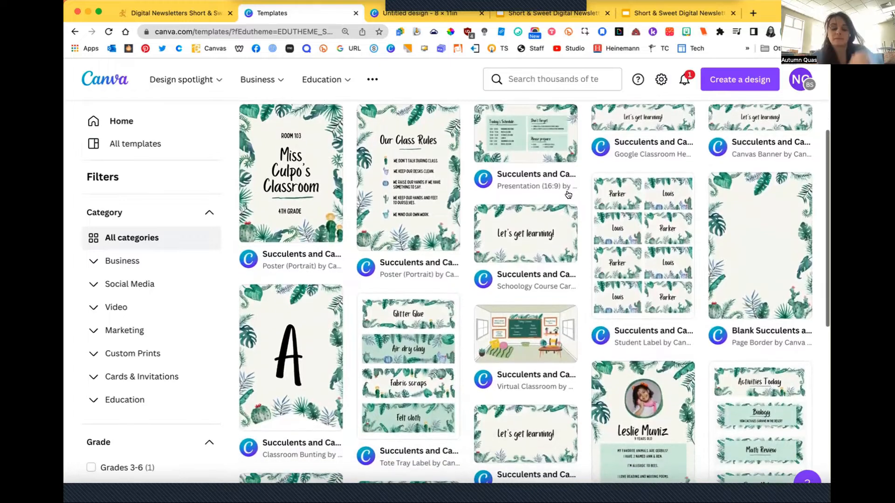
scroll(567, 194, down, 1)
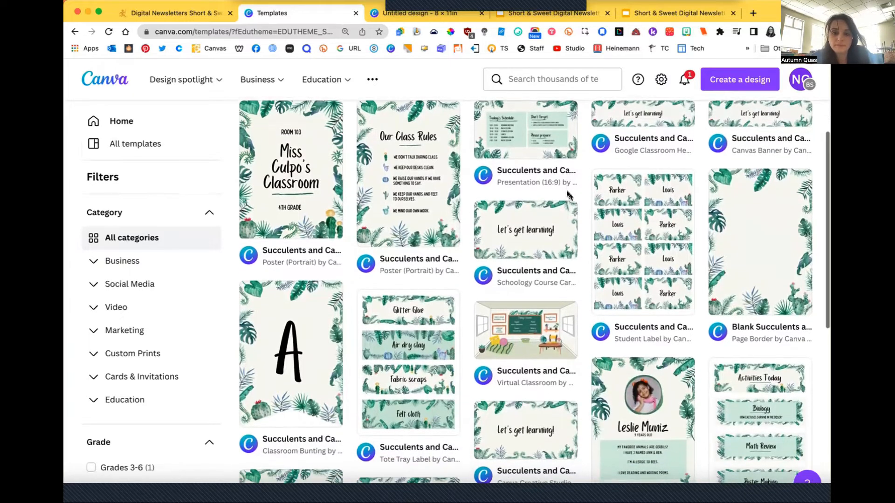
scroll(568, 194, down, 1)
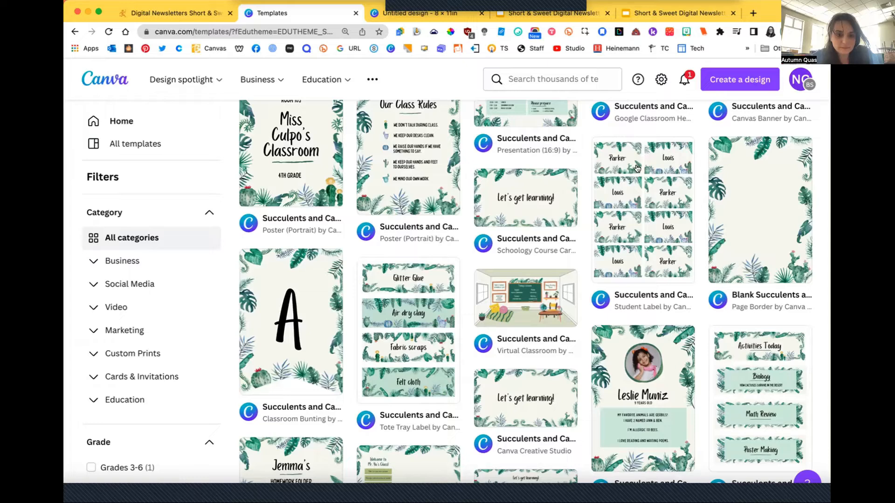
scroll(718, 224, down, 2)
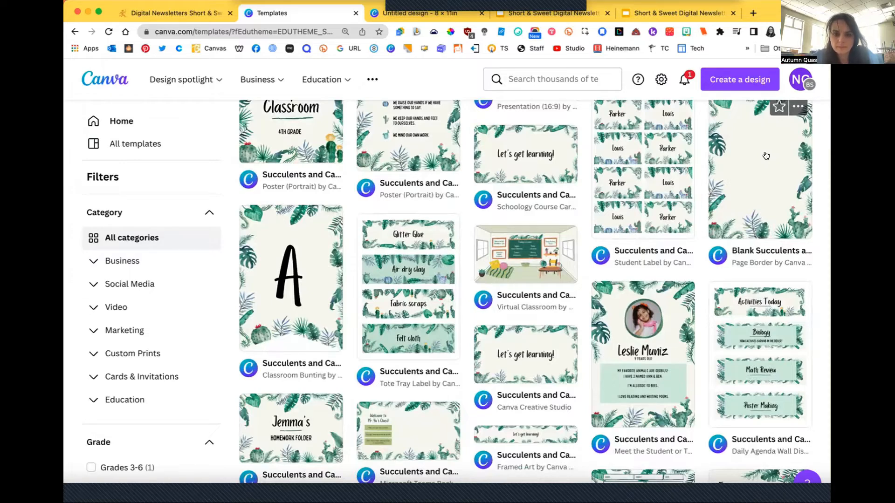
scroll(766, 155, down, 2)
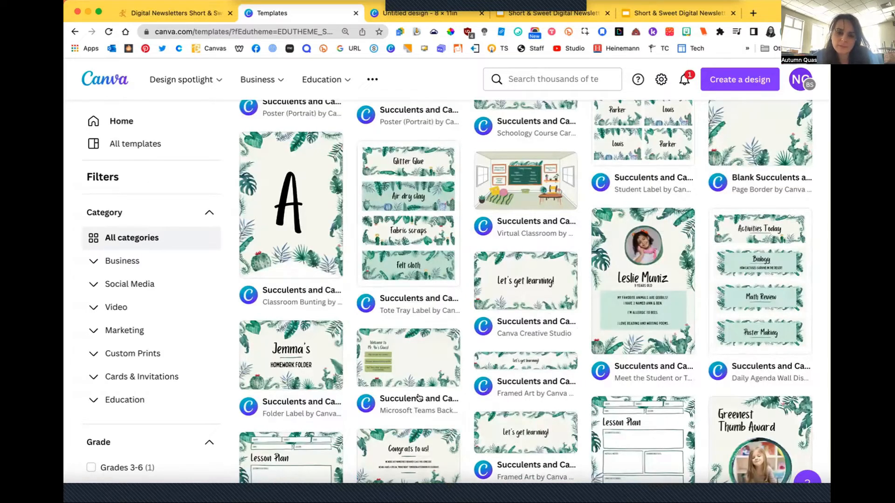
scroll(418, 397, down, 2)
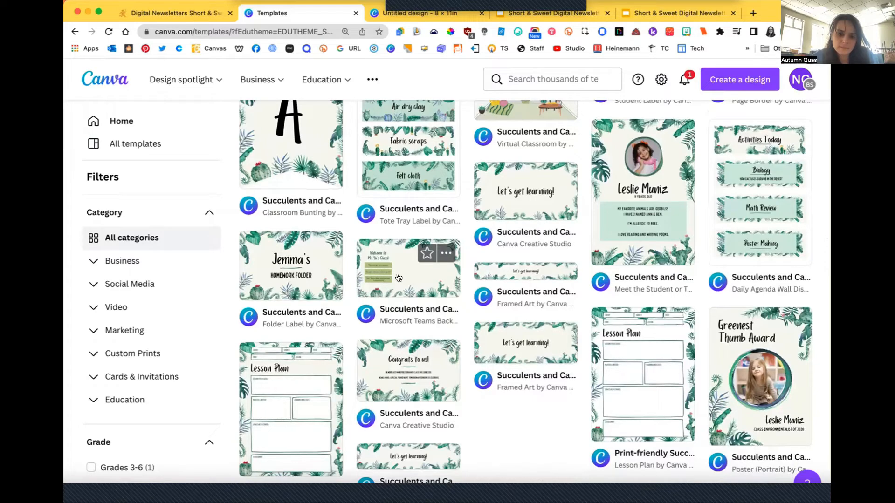
scroll(668, 292, down, 2)
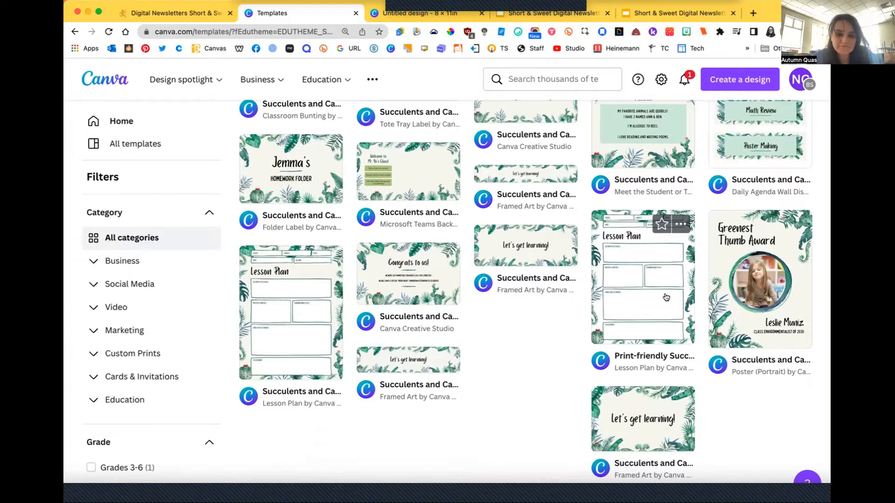
scroll(666, 297, up, 15)
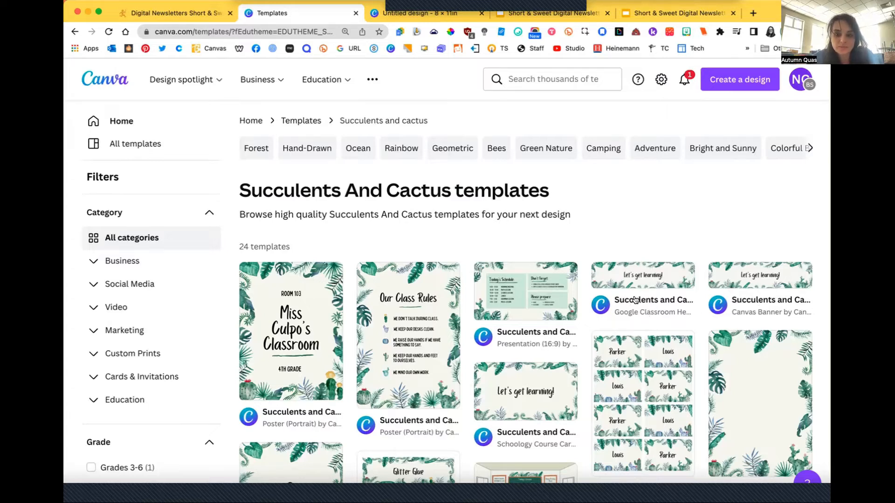
- Open the Succulents and Cactus Canvas Banner template and start customizing it as a new design
mouse_move(640, 286)
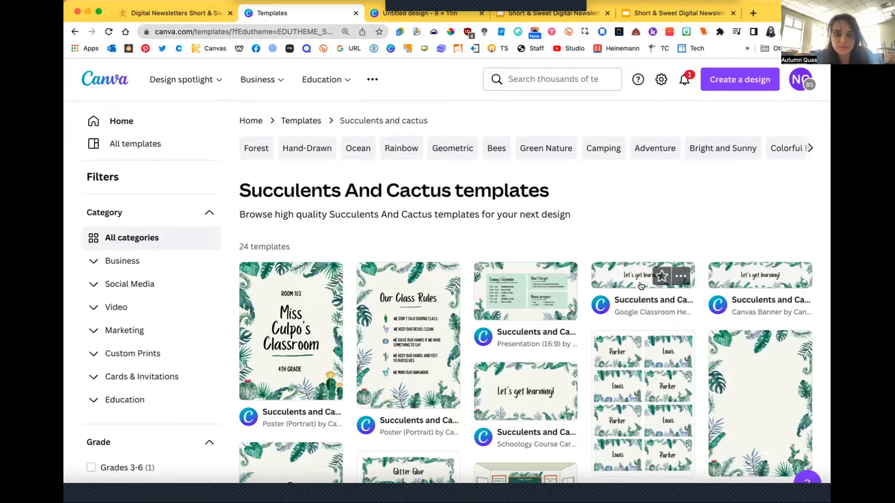
click(739, 282)
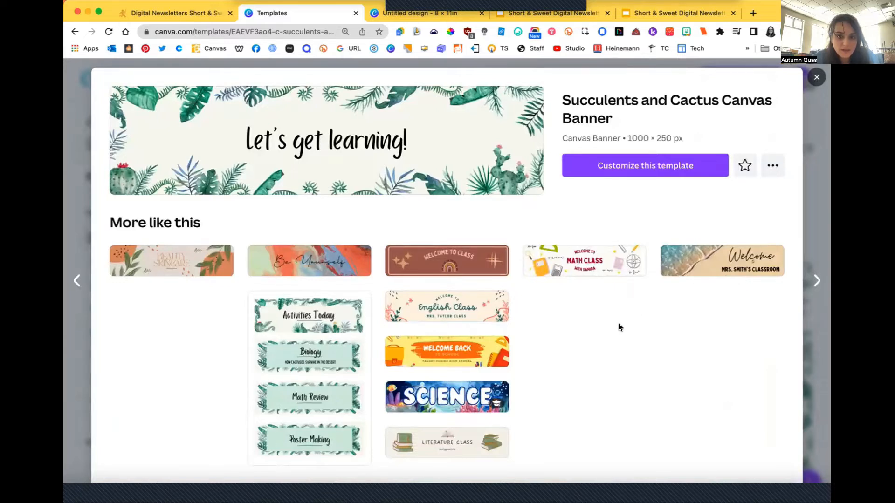
click(607, 158)
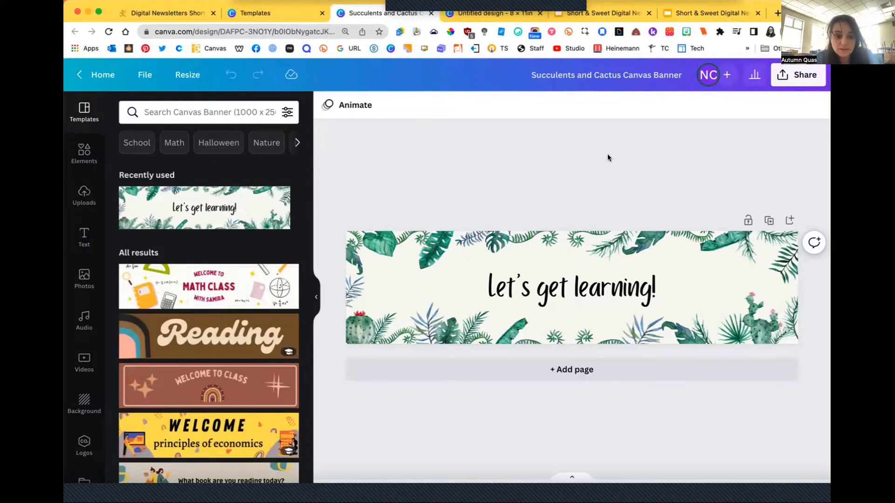
- Browse the other Canvas Banner templates offered beside the open banner design
scroll(242, 218, down, 5)
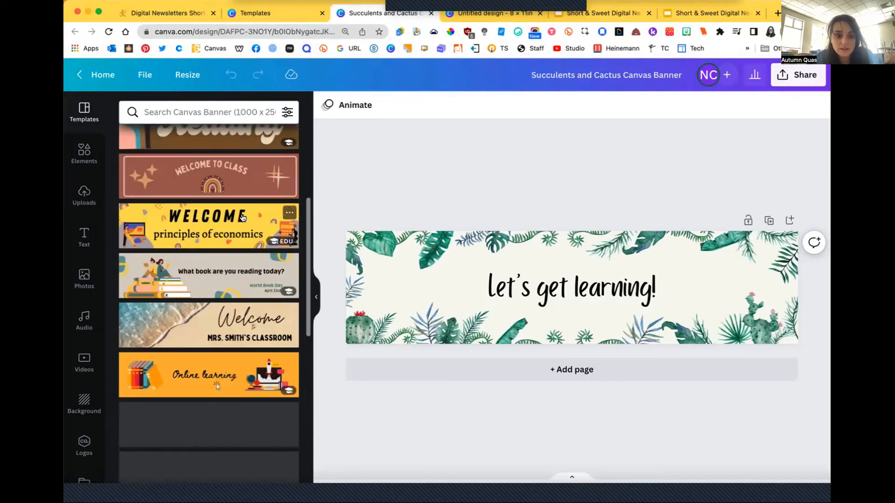
scroll(242, 218, down, 8)
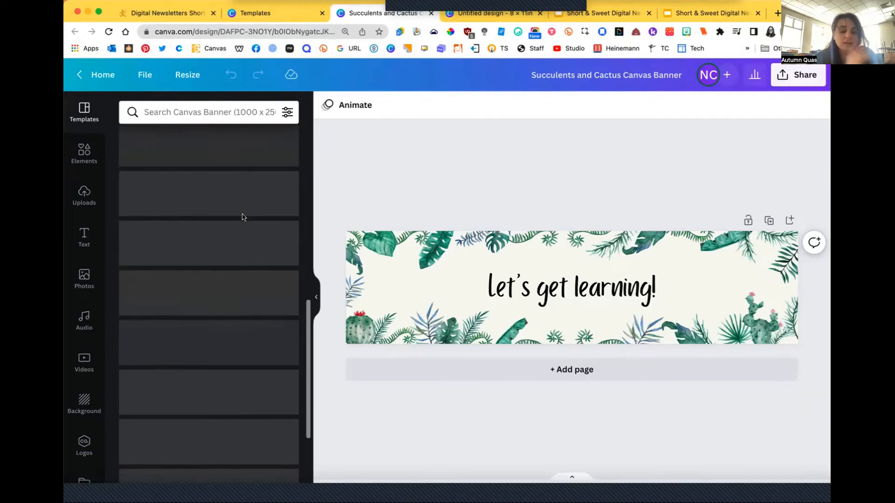
scroll(242, 217, down, 3)
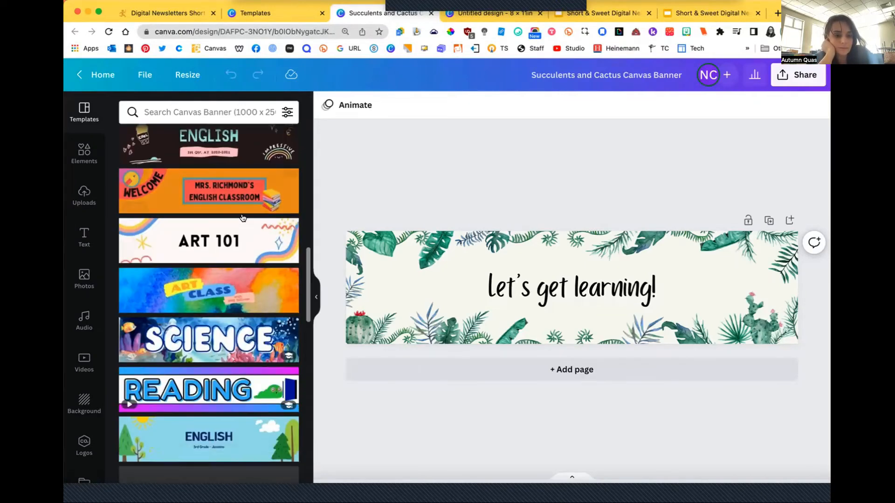
scroll(242, 218, down, 5)
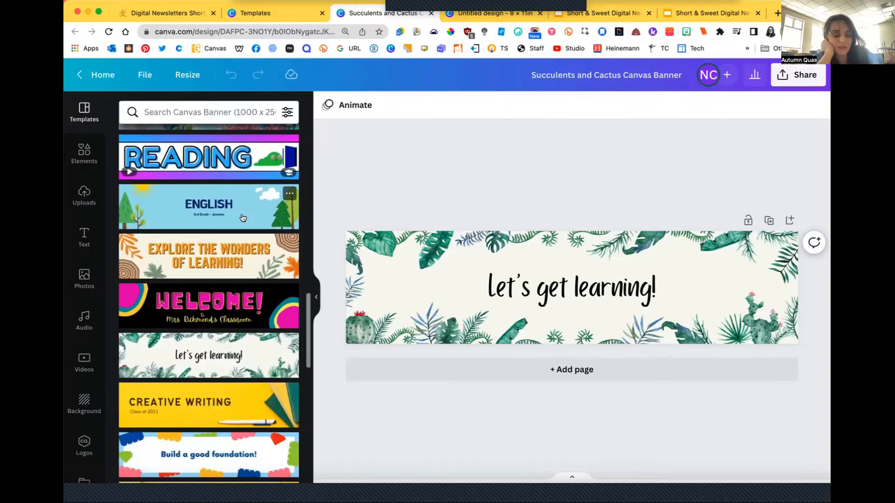
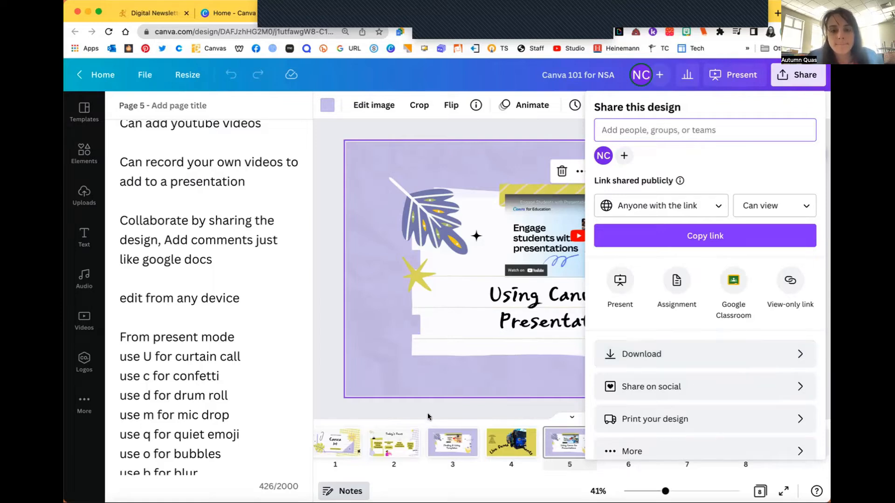
- Go to page 1 of the Canva 101 for NSA presentation and show its presenting options
click(354, 452)
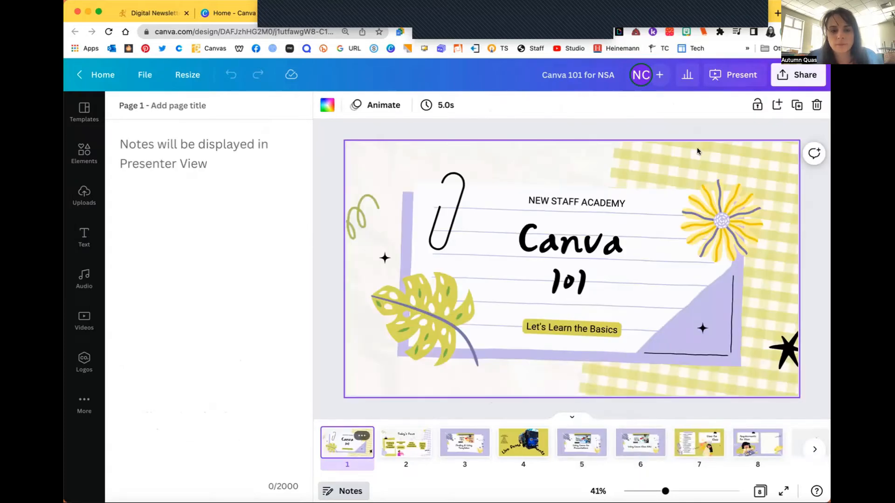
click(730, 75)
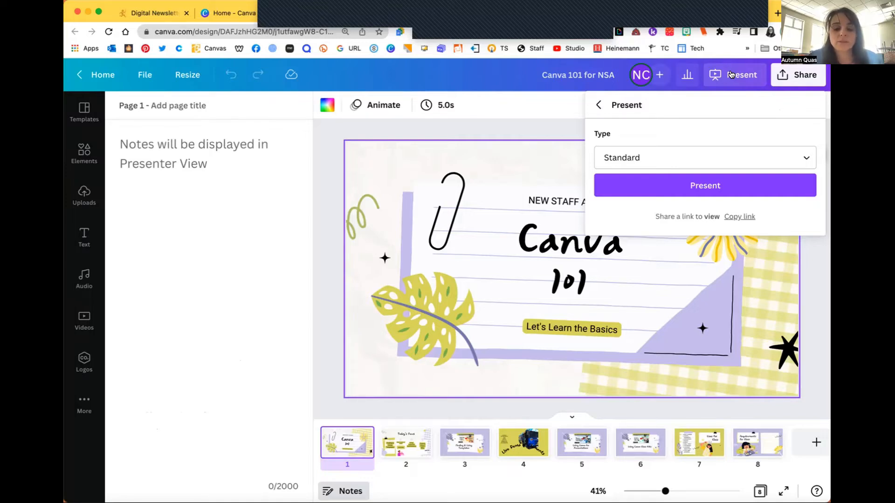
- Return to the home page and search the templates for "morning agenda"
click(98, 74)
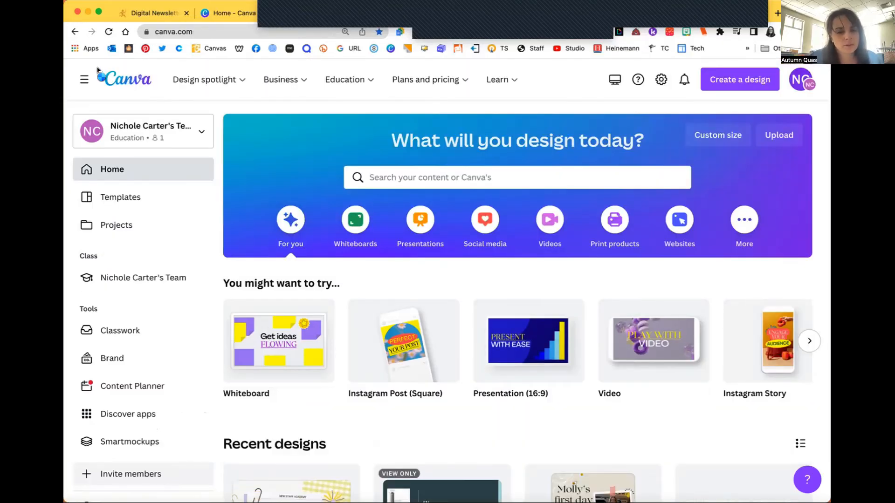
click(428, 177)
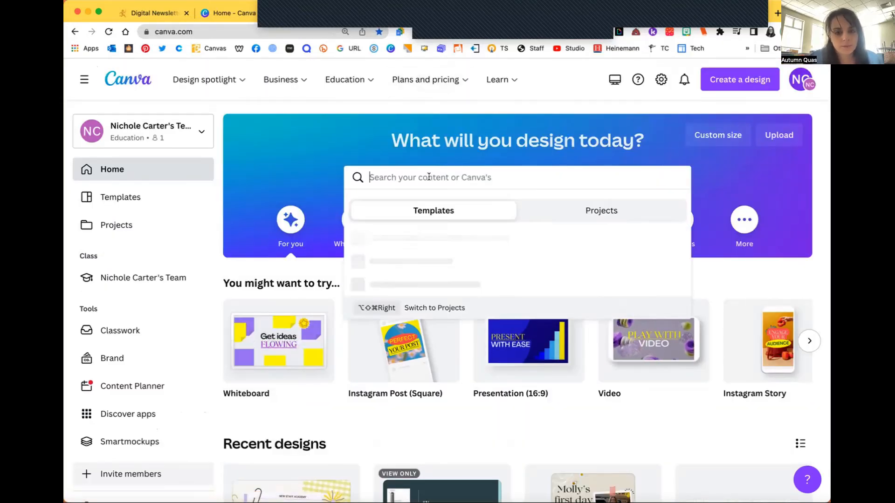
text(morning agendar)
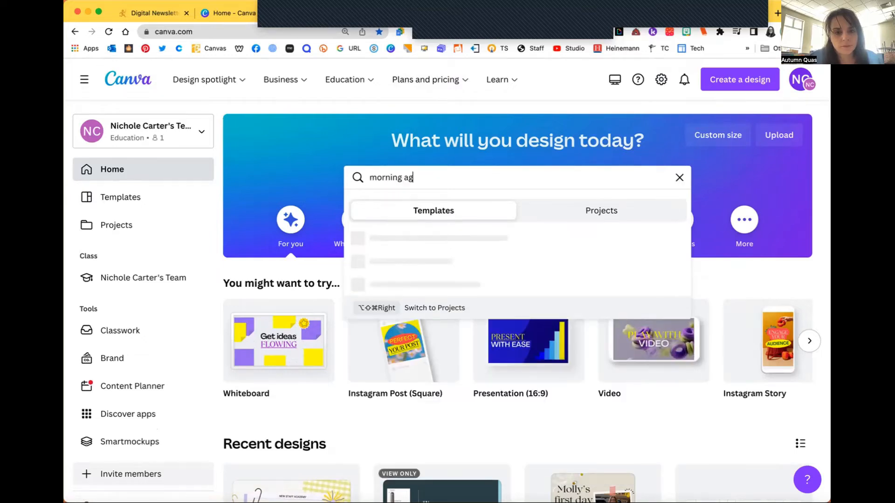
key(Return)
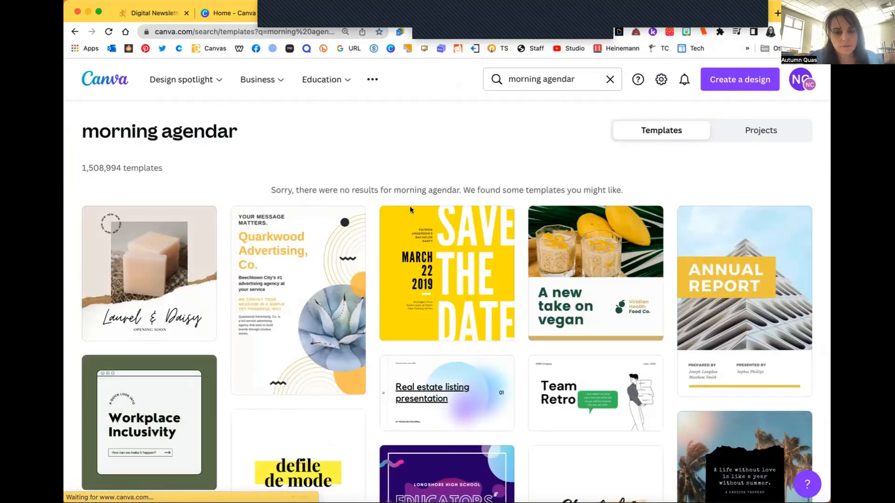
click(590, 75)
key(BackSpace)
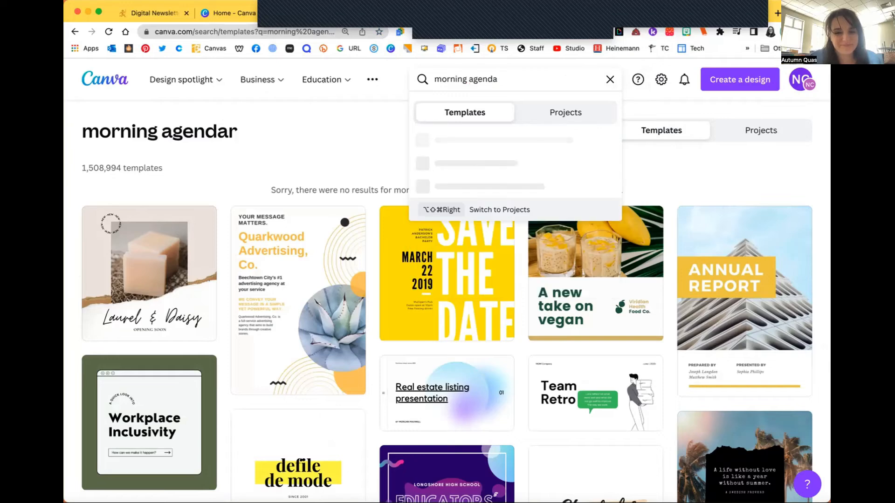
key(Return)
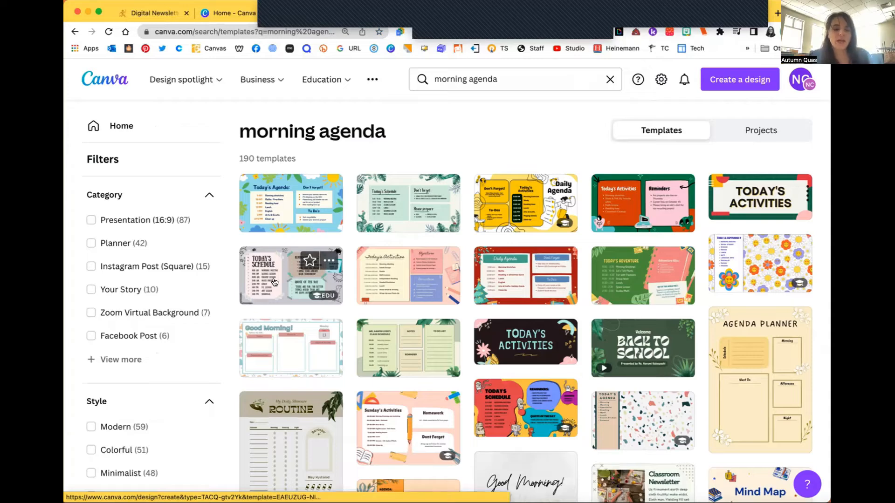
- Create a design from the Succulents and Cactus Daily Agenda Slide template and add a blank second page
scroll(624, 308, down, 2)
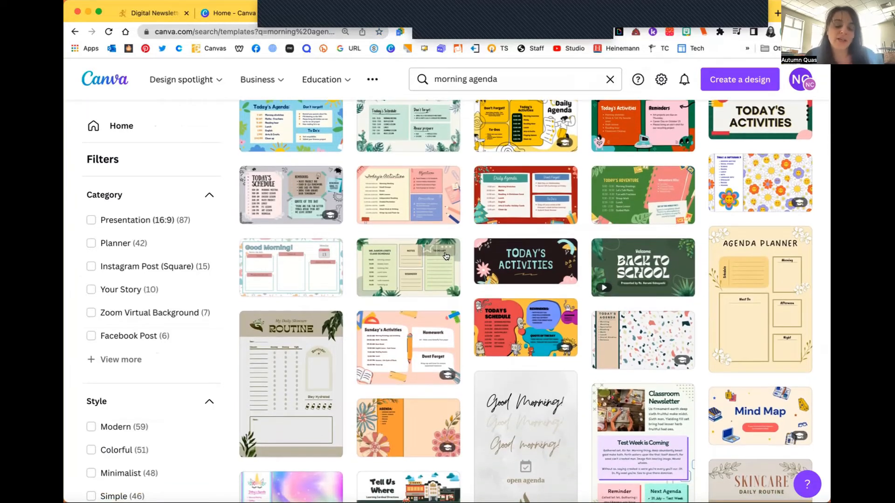
scroll(420, 261, up, 2)
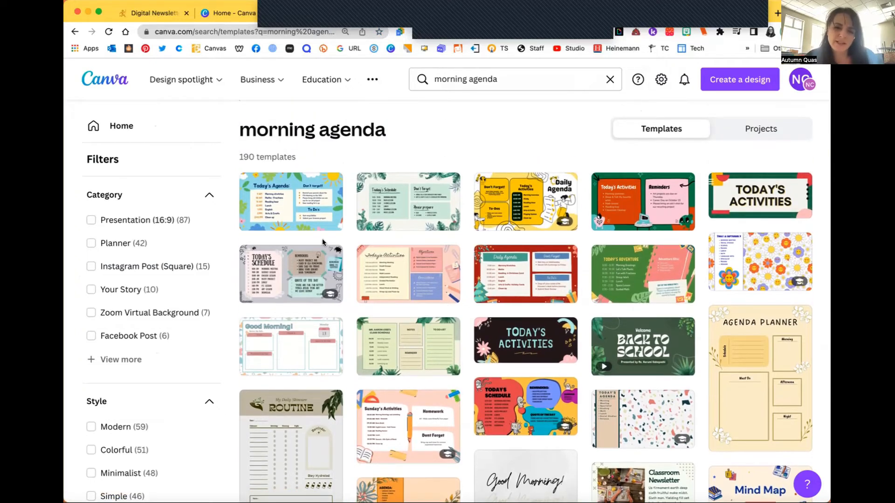
click(378, 209)
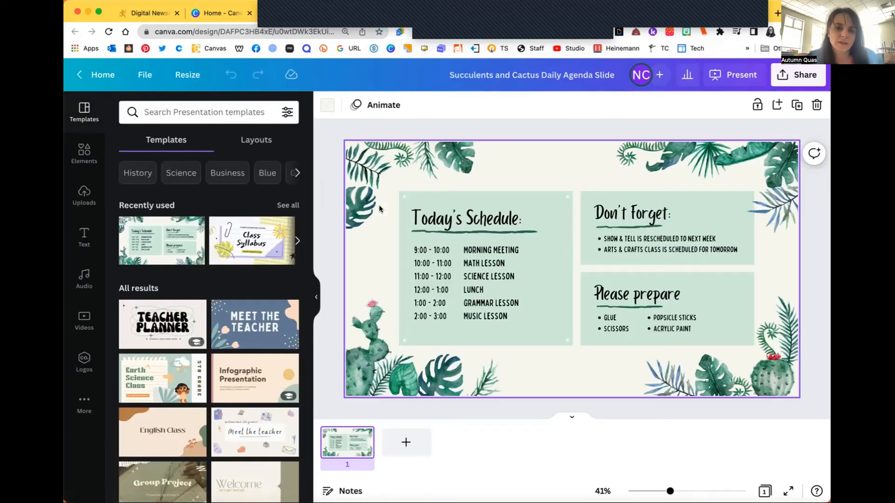
click(406, 443)
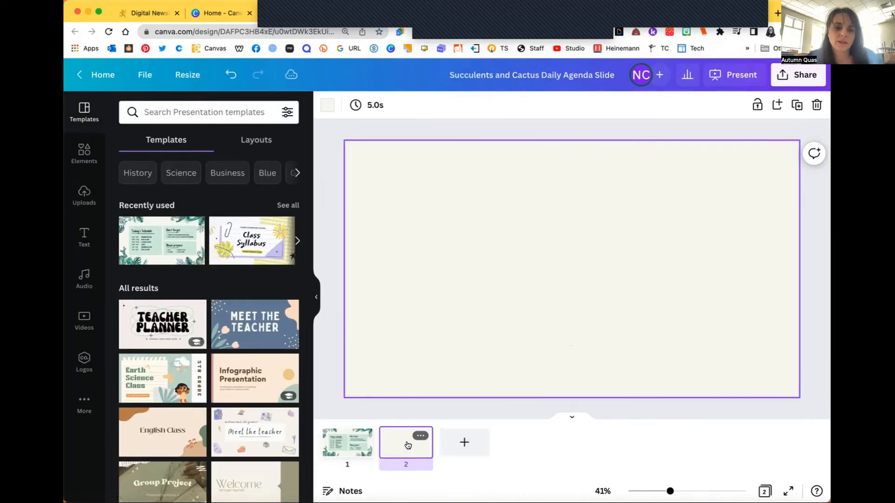
- Apply the recently used Succulents and Cactus Daily Agenda Slide template to the blank page 2
click(148, 239)
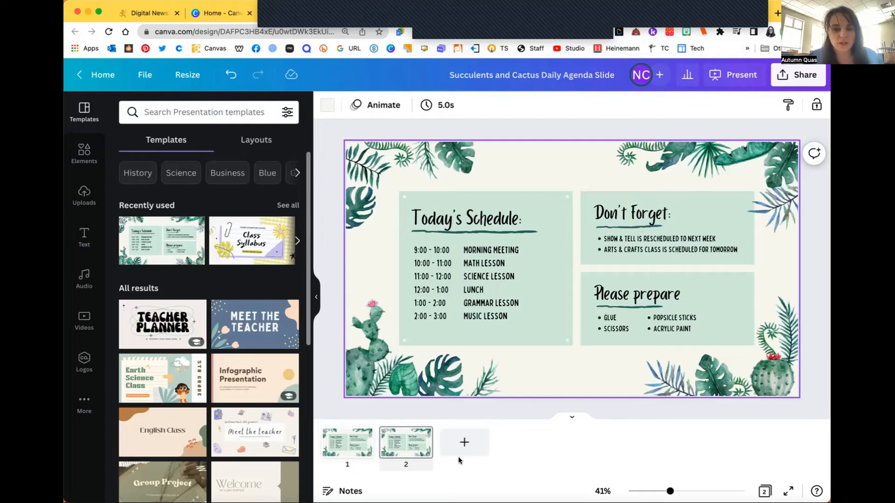
mouse_move(420, 449)
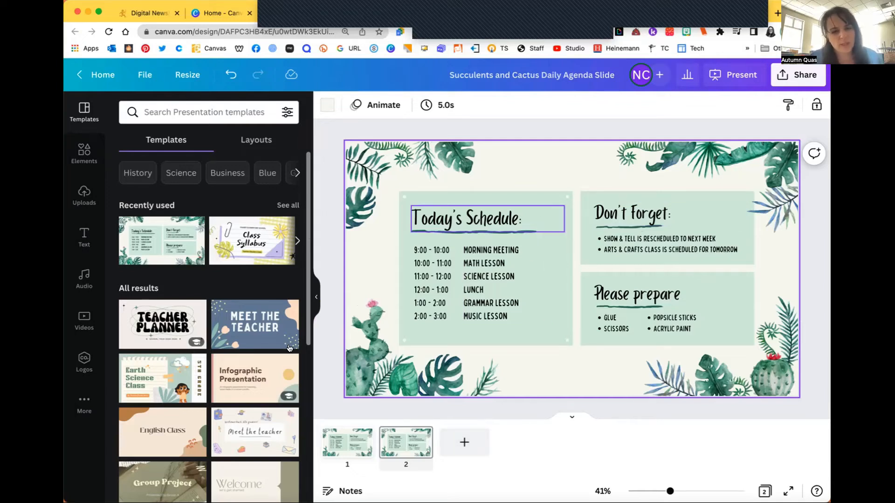
- Browse all recently used templates, viewing the class syllabus presentation's pages and the Succulents and Cactus Daily Agenda Slide's details
click(290, 205)
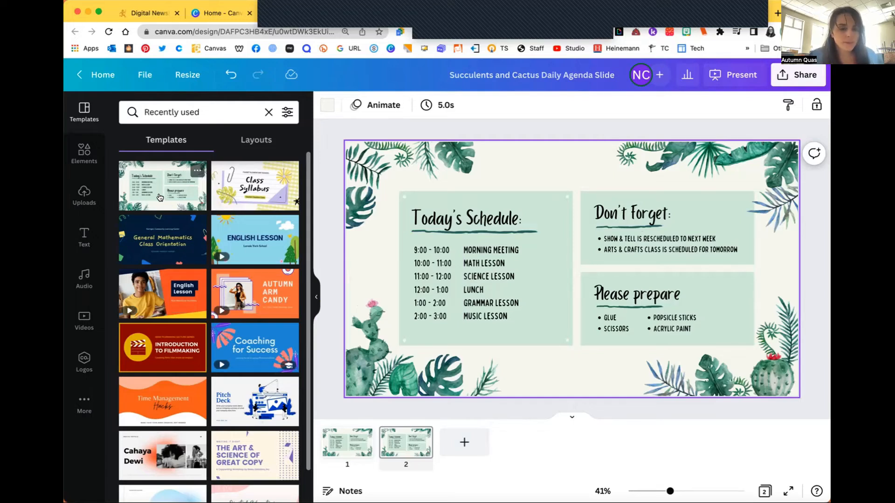
click(251, 189)
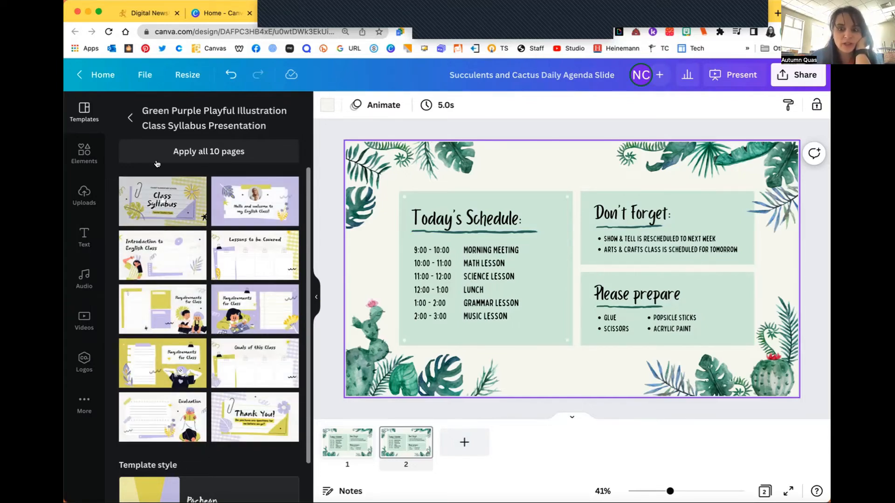
click(131, 117)
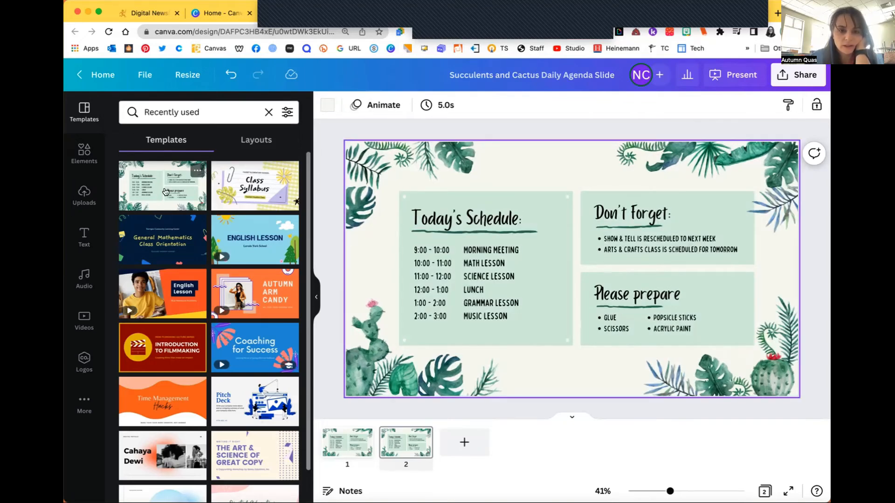
click(197, 170)
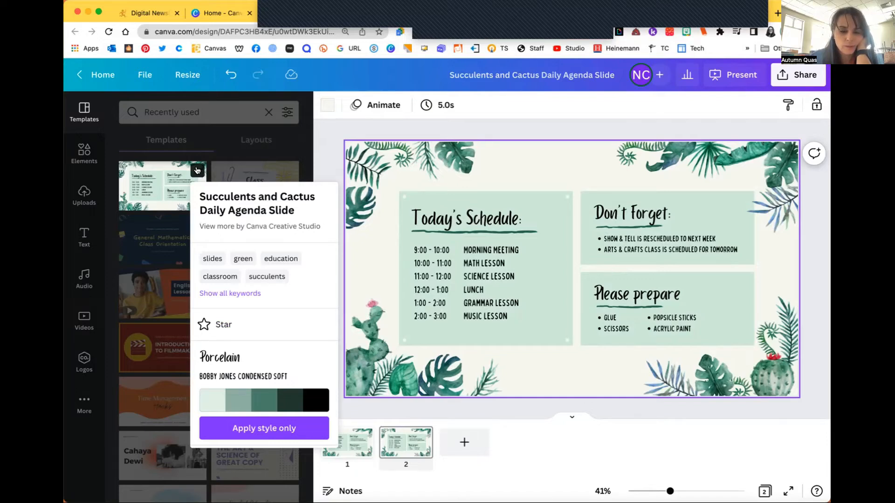
click(198, 171)
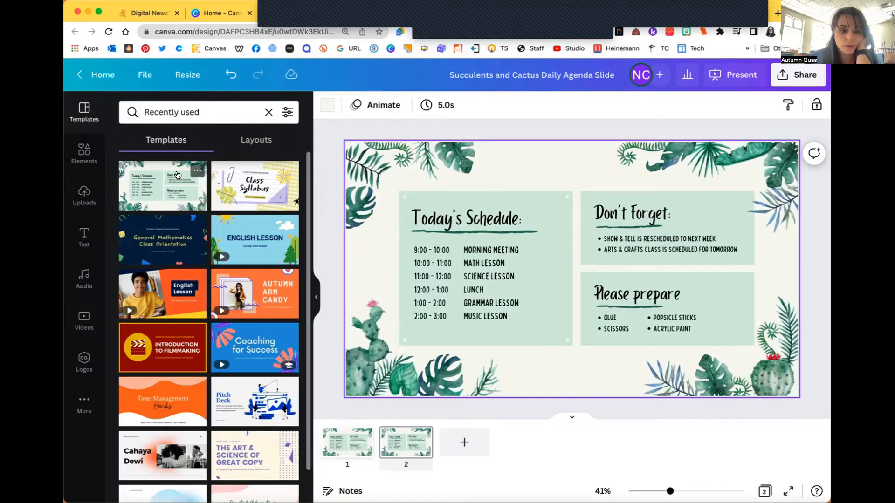
- Search the presentation templates for "succulents" and look over the results
click(84, 111)
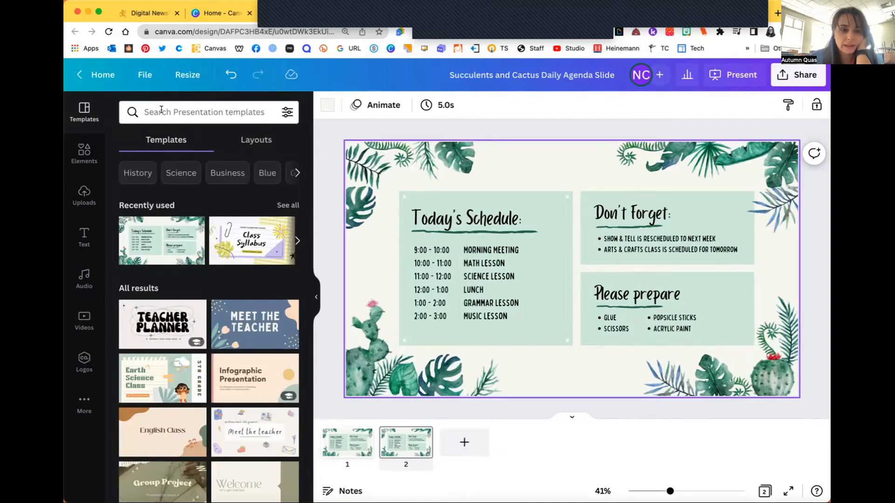
click(161, 109)
text(suc)
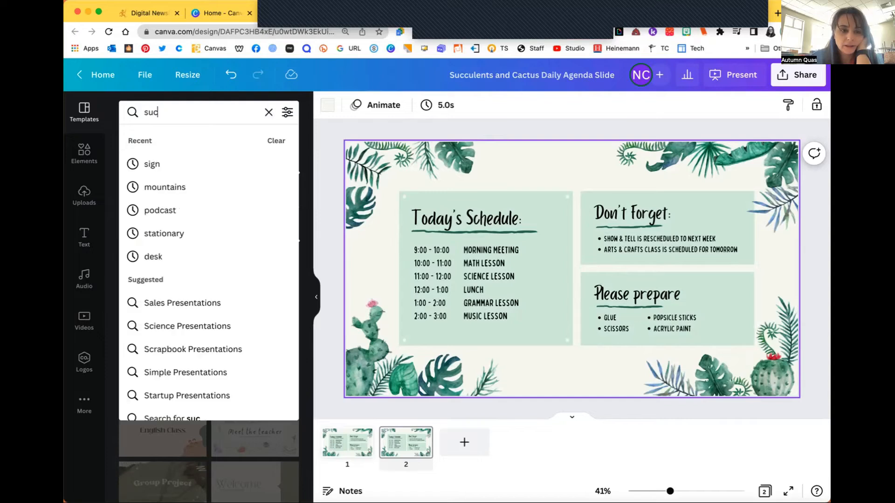
text(culents)
key(Return)
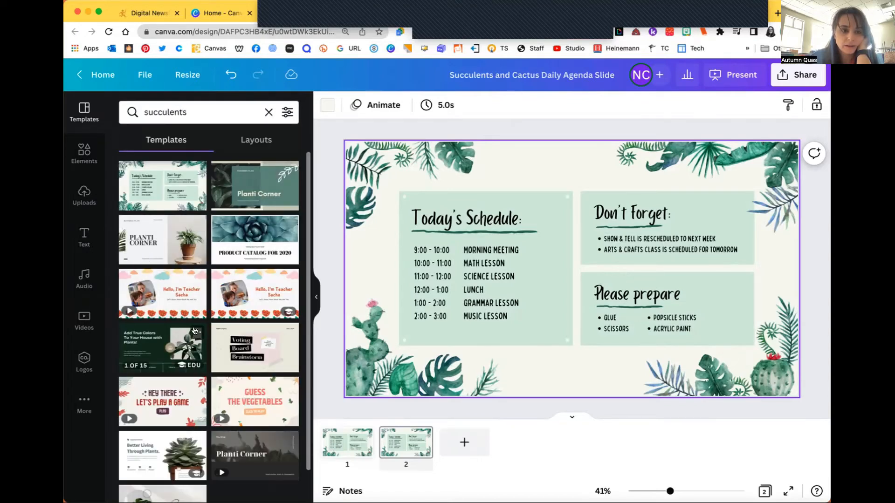
scroll(195, 330, down, 1)
scroll(191, 280, up, 1)
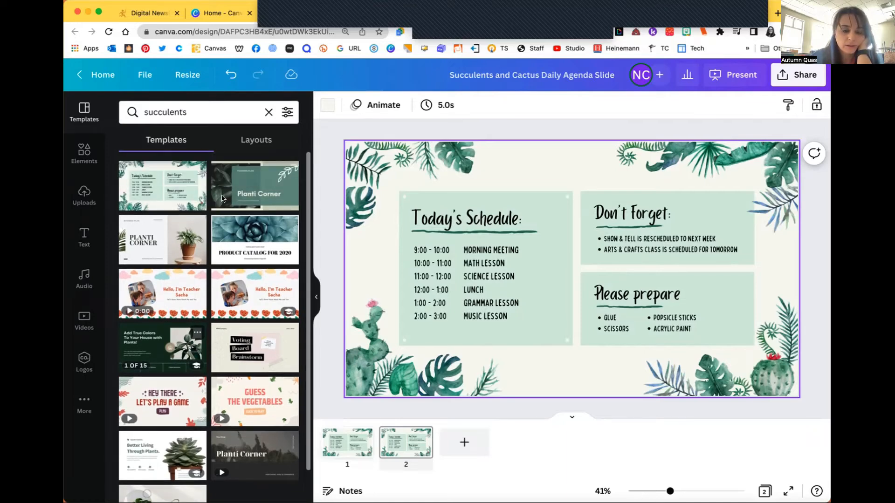
- Check the Succulents and Cactus Daily Agenda Slide's details and look through the pages of the Green Business Plan Business Presentation template
click(197, 171)
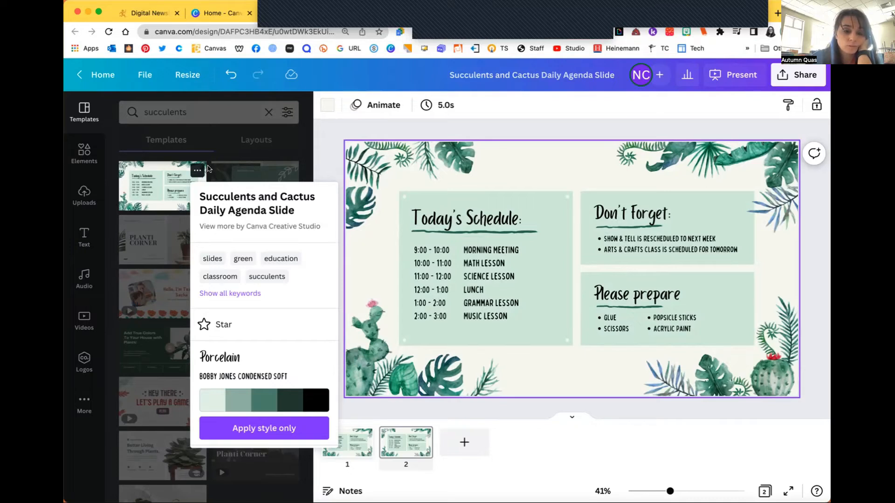
click(256, 177)
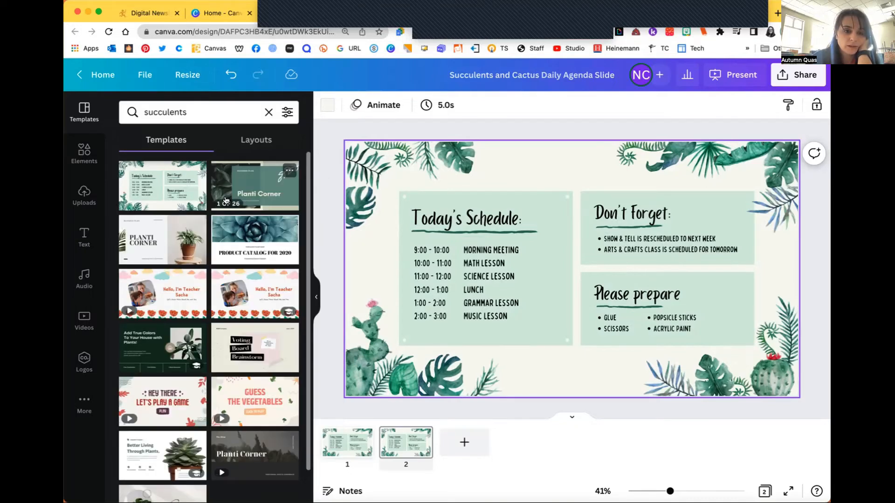
click(248, 186)
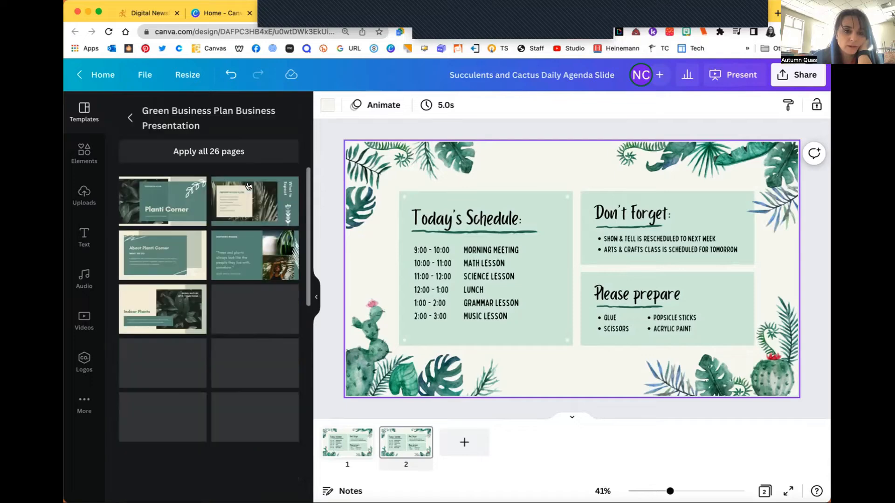
scroll(211, 264, down, 15)
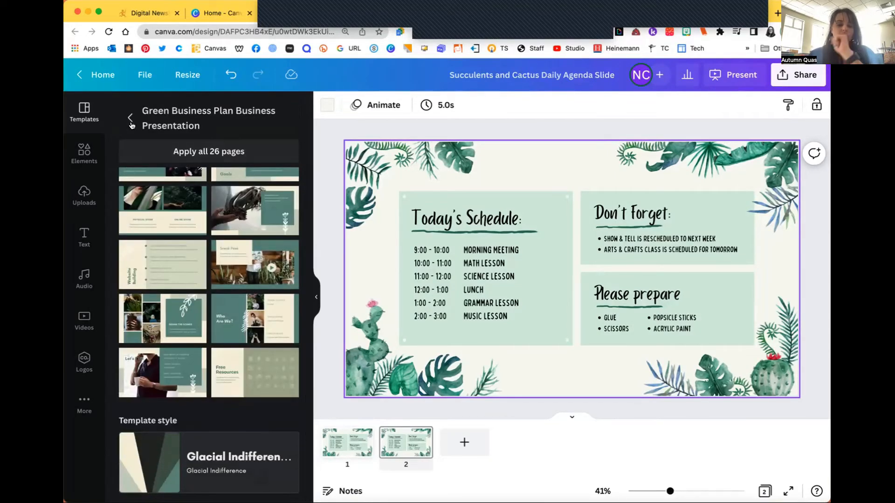
click(130, 118)
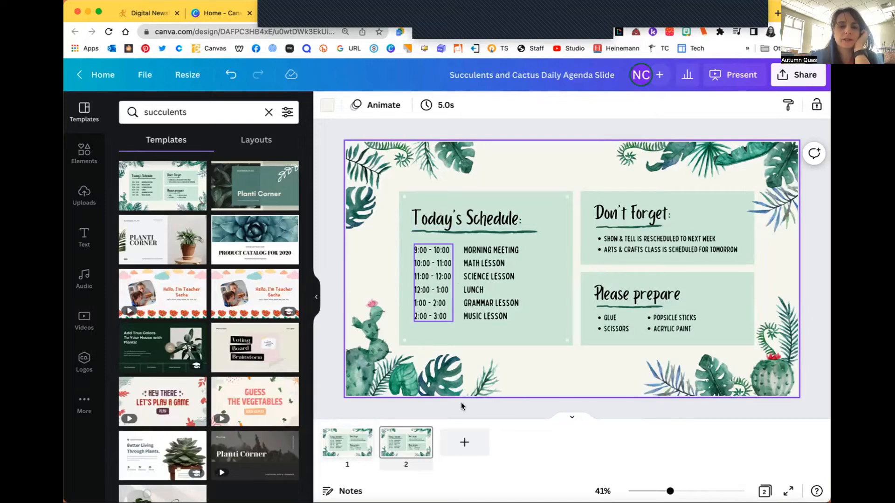
- Delete the green boxes behind "Don't Forget" and "Please prepare" on page 2, along with their headings, underlines and lists
click(546, 197)
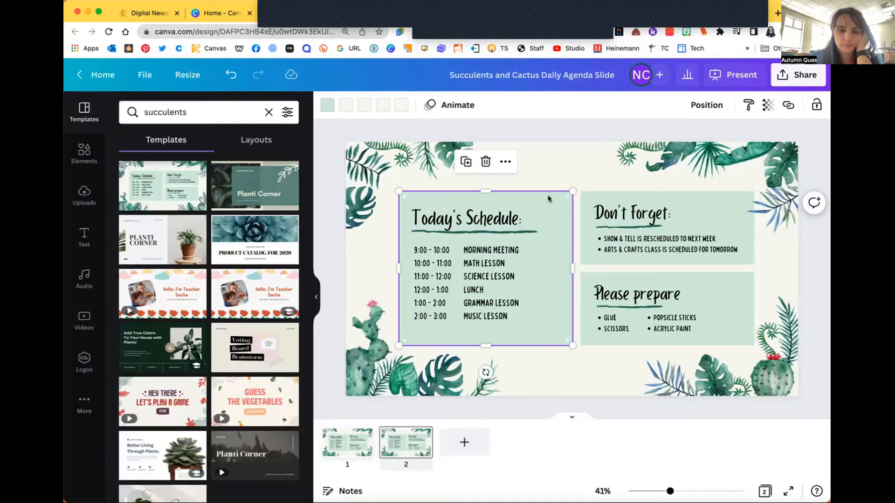
click(697, 197)
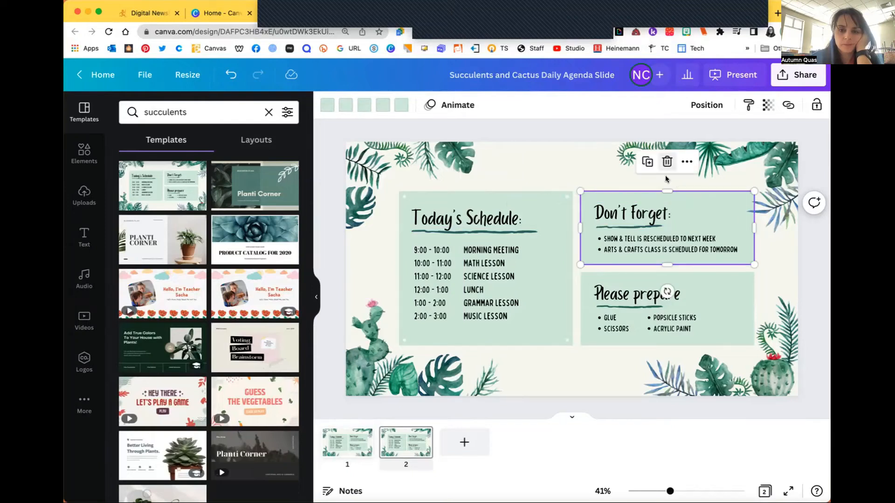
click(667, 162)
click(697, 283)
click(711, 272)
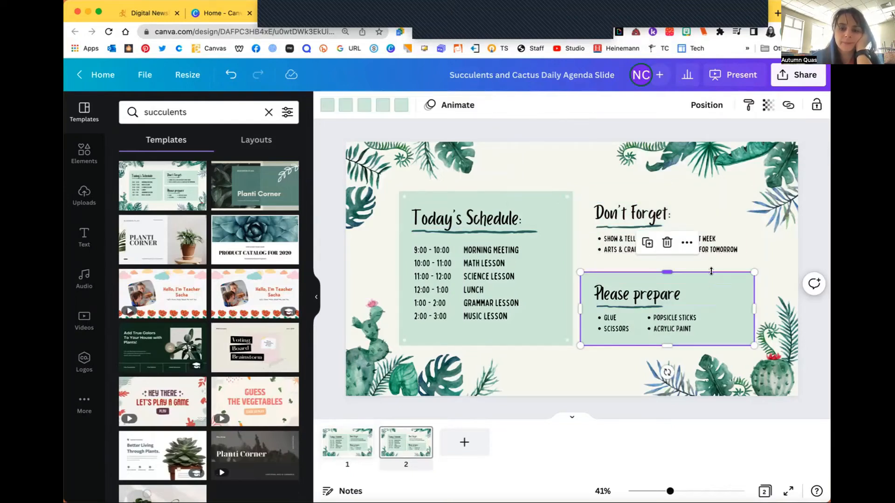
key(Delete)
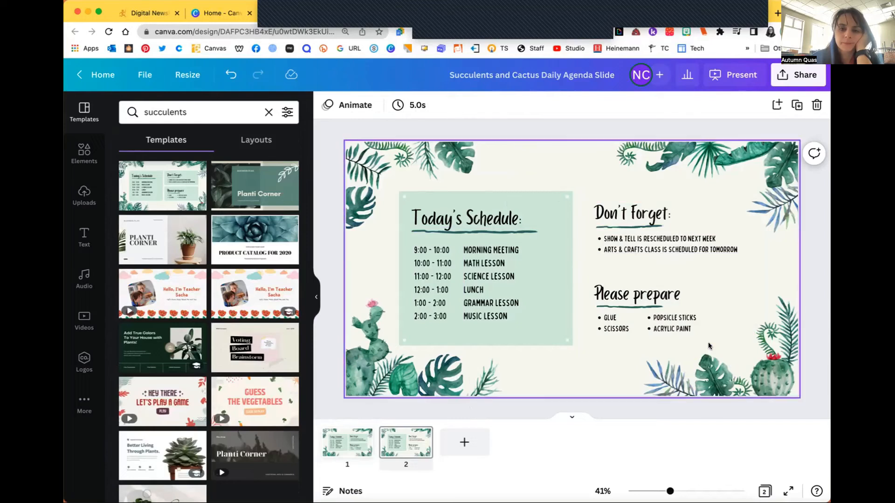
drag(716, 320, 591, 199)
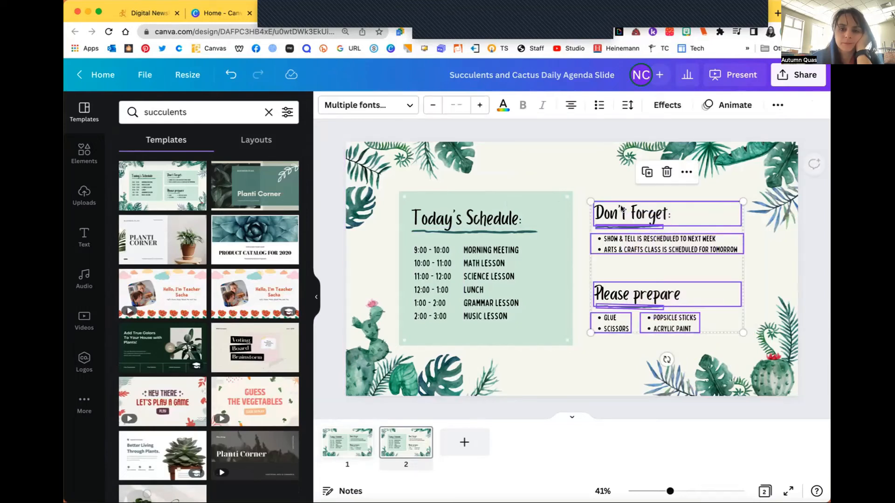
key(Delete)
- Widen the green box behind "Today's Schedule" across the area freed on page 2, to about twice its width
click(547, 229)
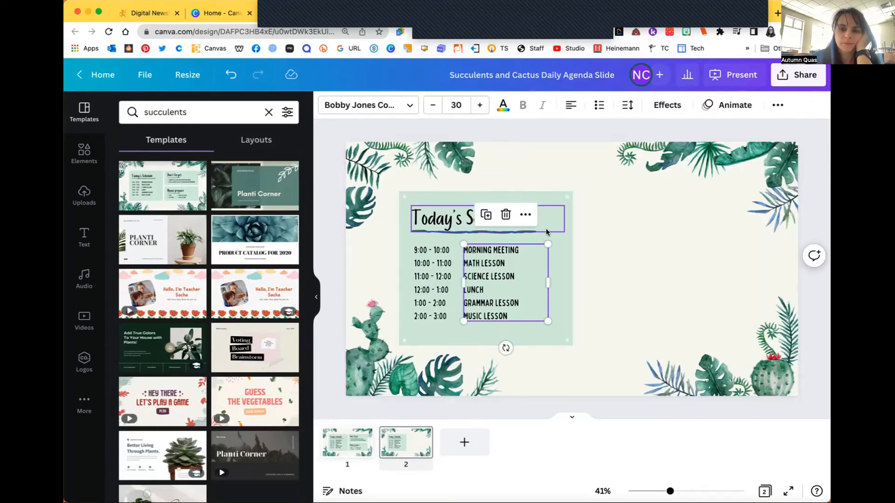
click(548, 237)
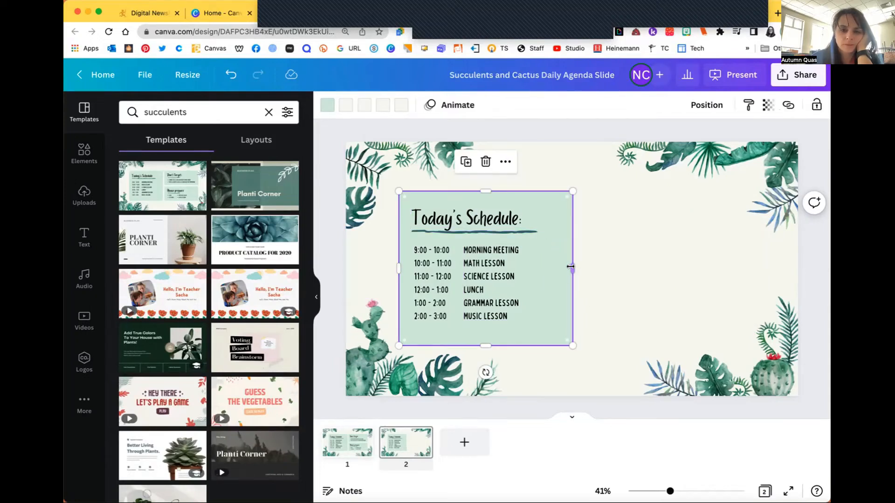
drag(570, 266, 748, 268)
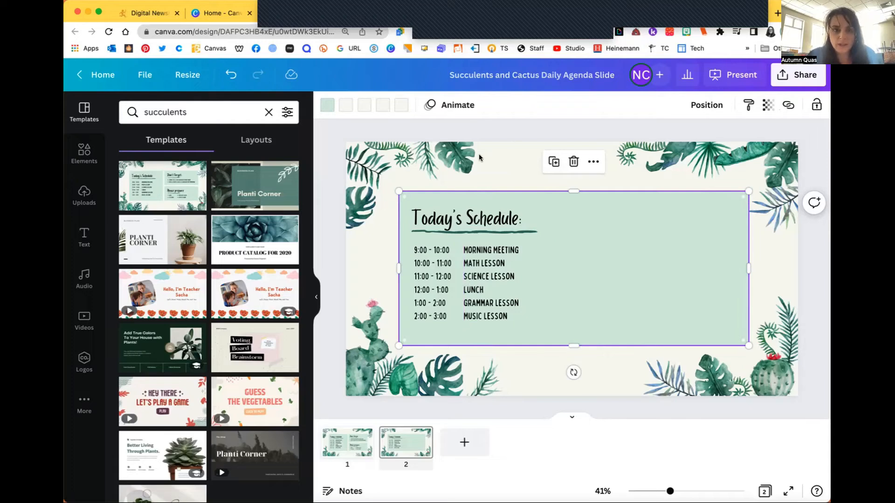
- Look through the fonts available for the "Today's Schedule:" heading and leave the font list
click(447, 219)
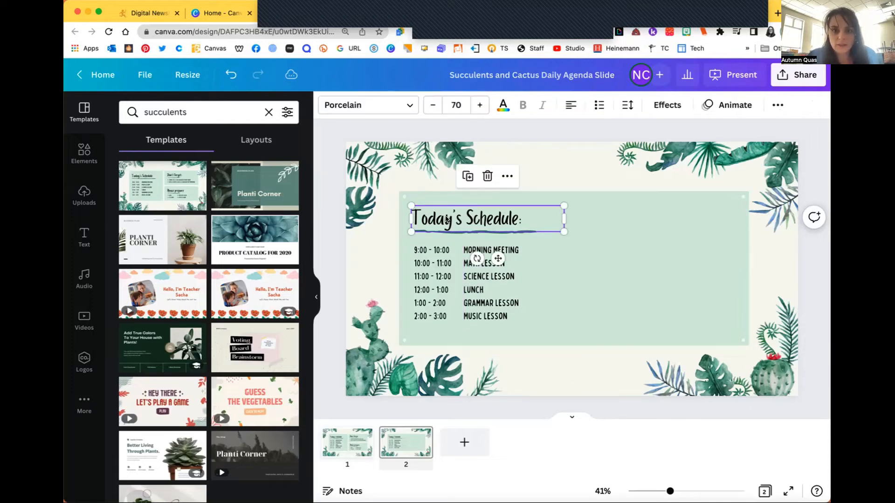
click(407, 107)
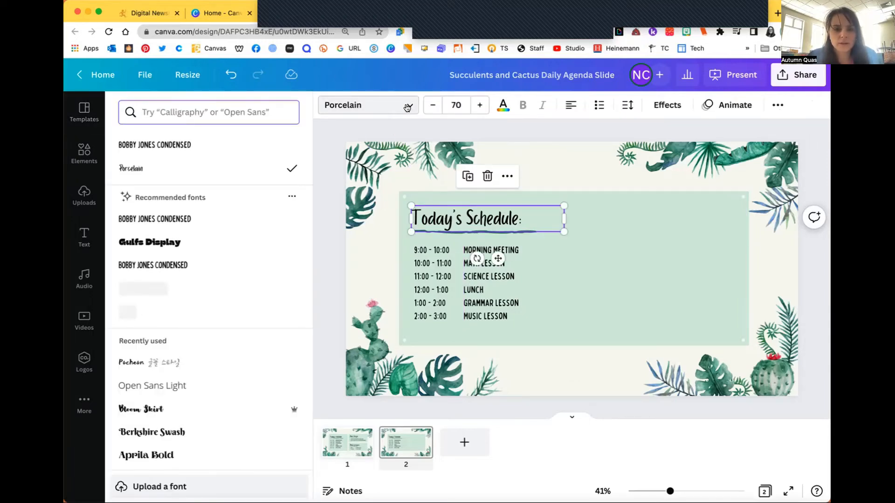
scroll(220, 399, down, 5)
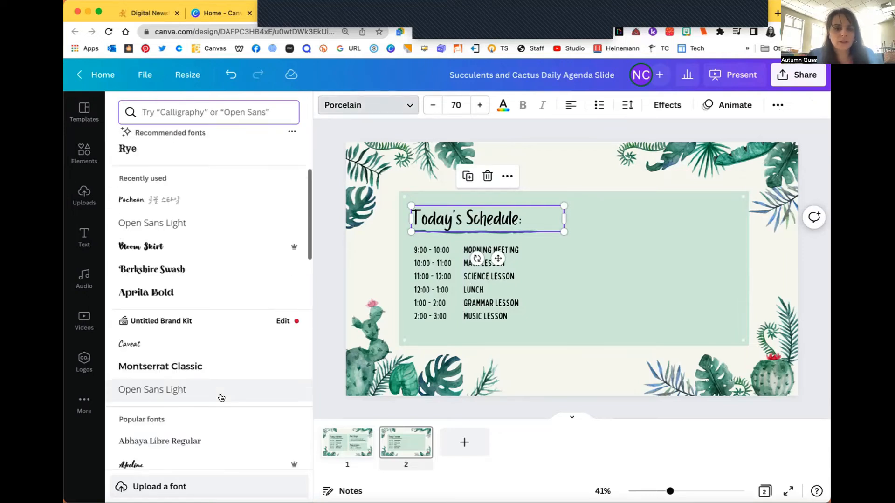
scroll(222, 397, down, 1)
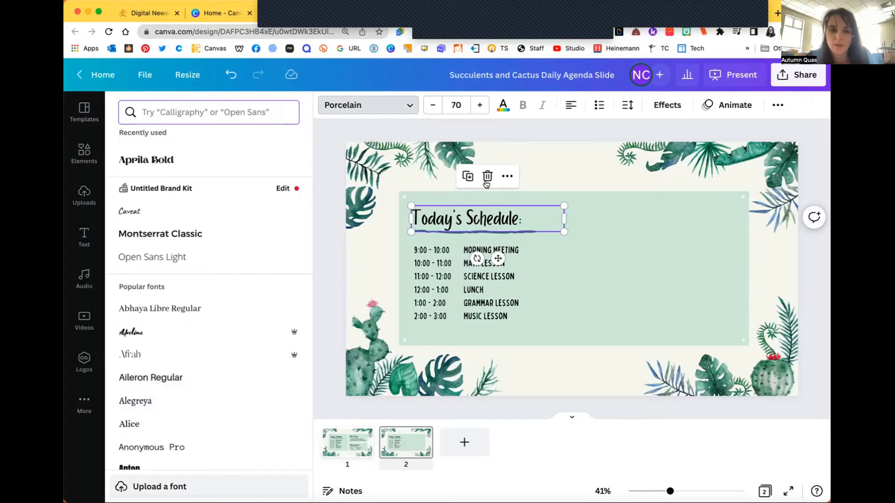
click(642, 240)
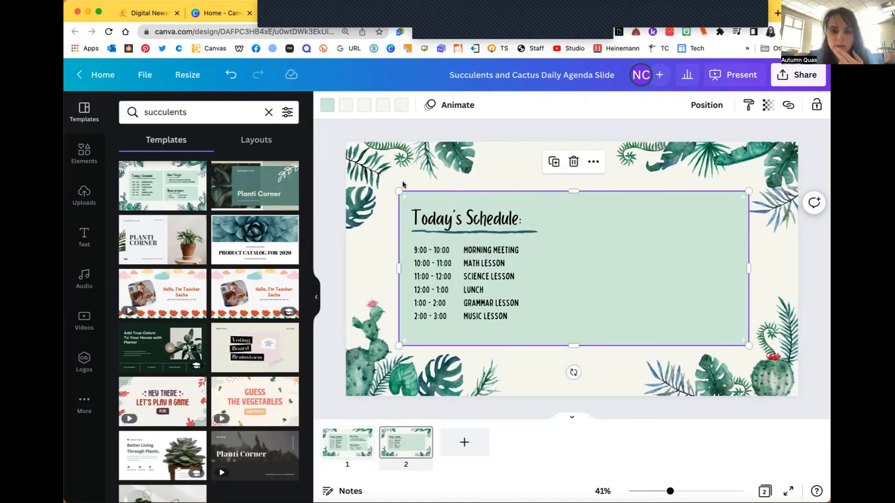
- Open the elements library, try moving the green schedule box lower on page 2, and undo the move
click(86, 153)
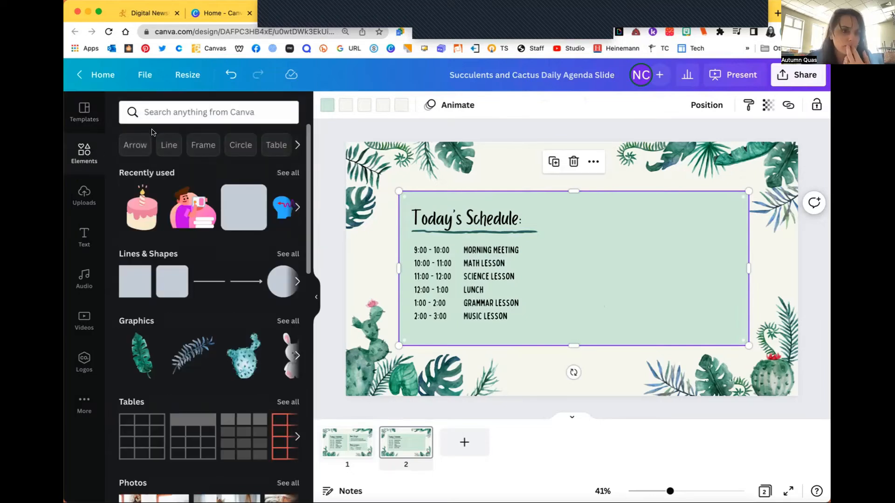
click(166, 116)
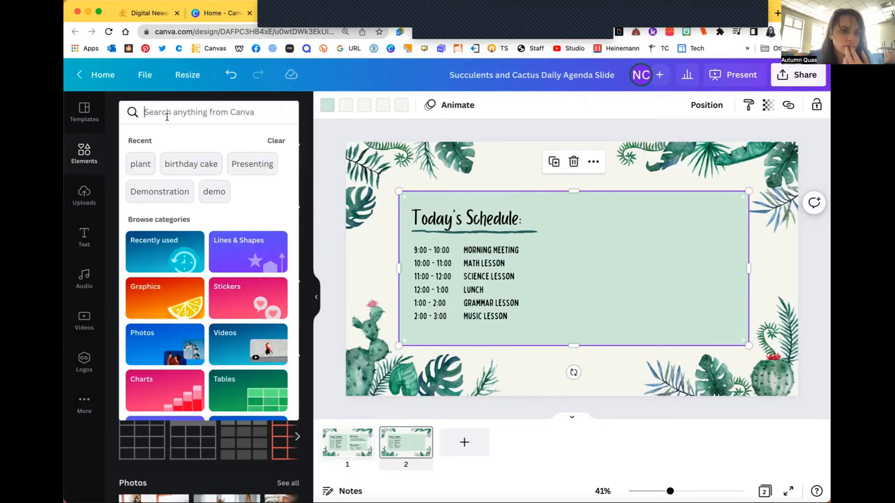
click(693, 257)
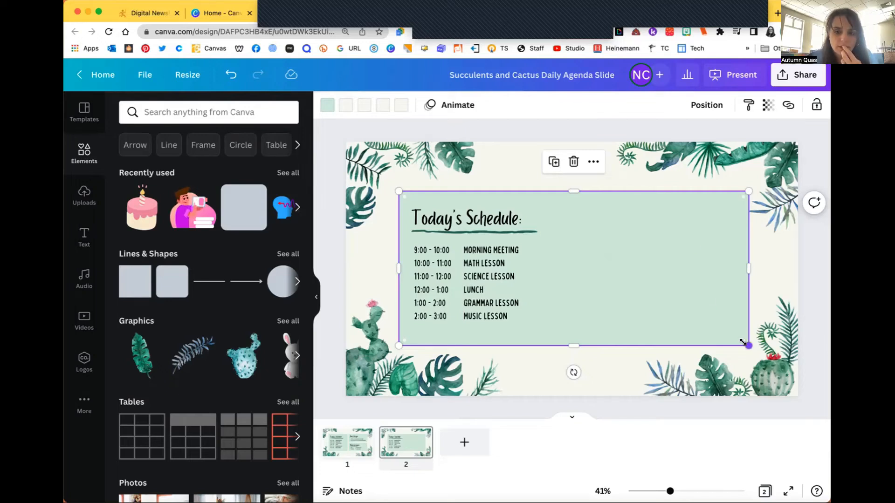
drag(683, 296, 684, 349)
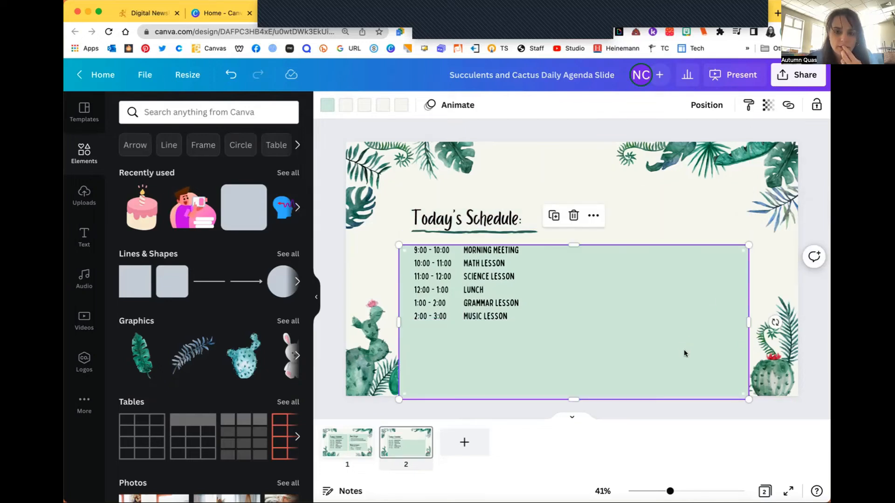
key(super+z)
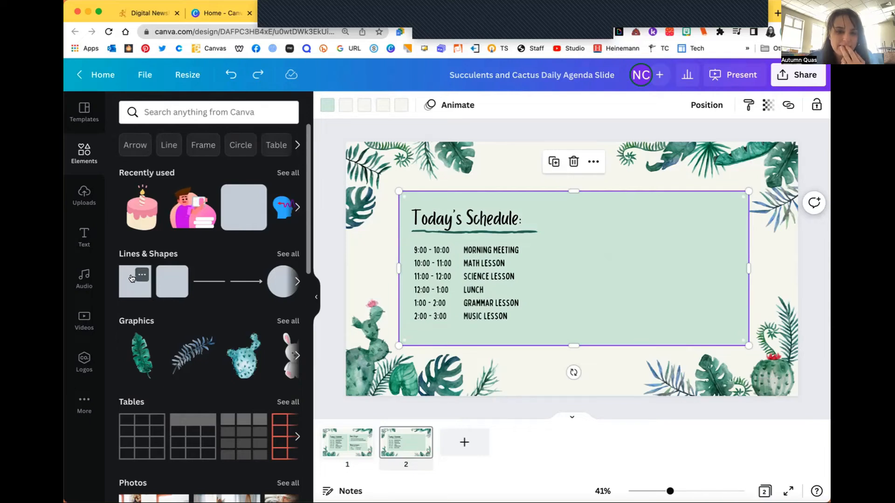
- Search the elements for "rectangle" and add the plain square shape to page 2
click(162, 112)
text(rec)
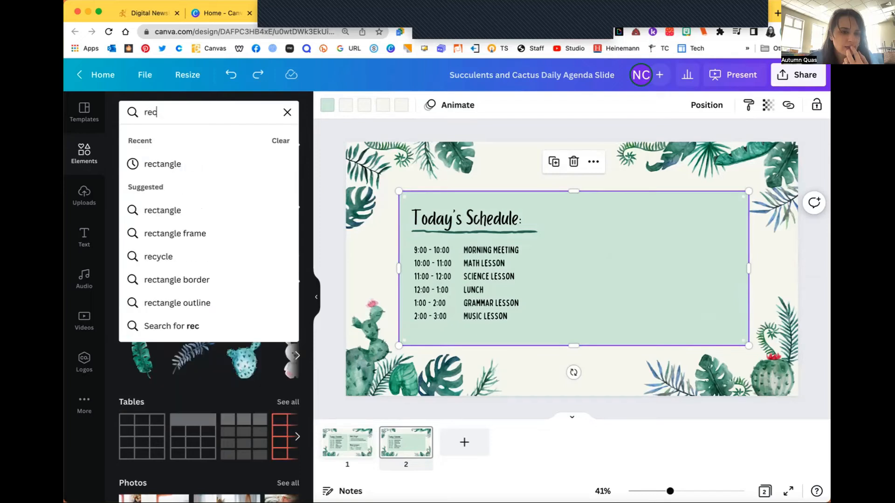
text(tangle)
key(Return)
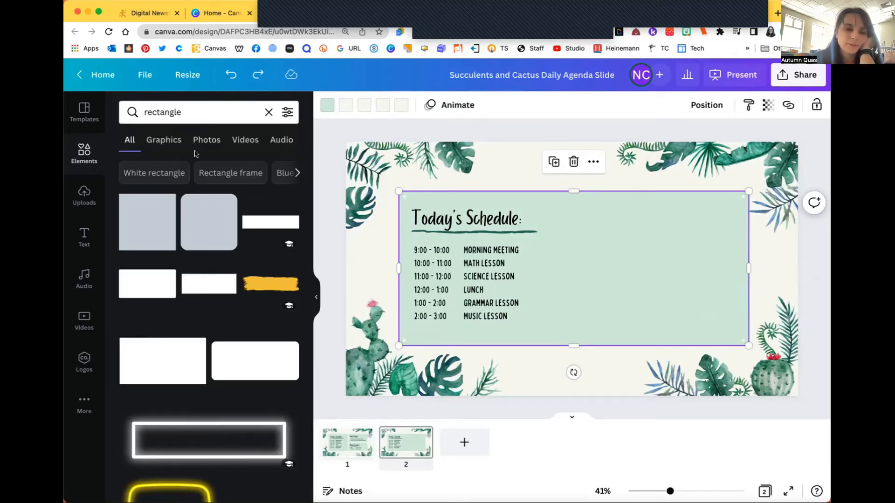
click(142, 213)
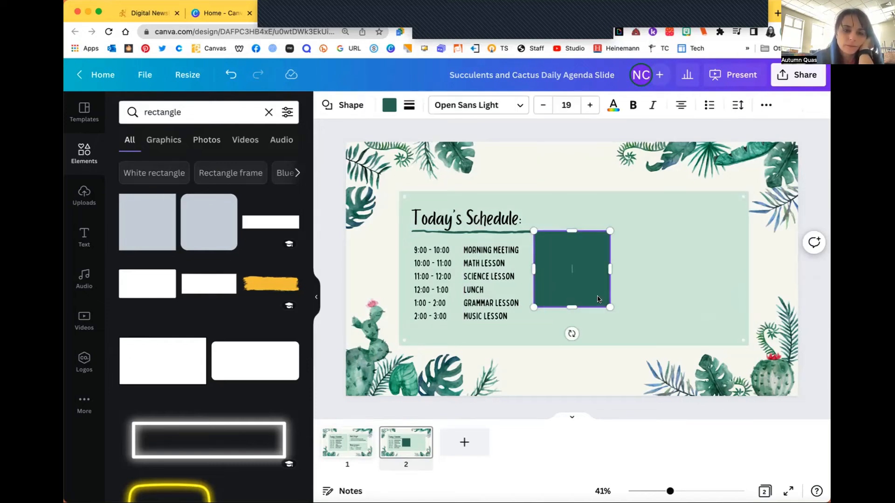
- Stretch the dark green square slightly beyond the edges of the schedule box on page 2 and send it to the back as a border
drag(586, 259, 446, 217)
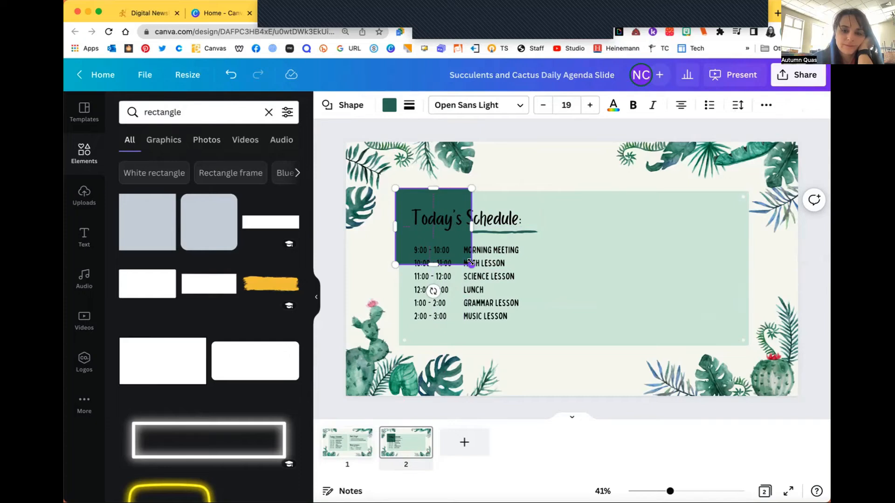
drag(470, 261, 750, 347)
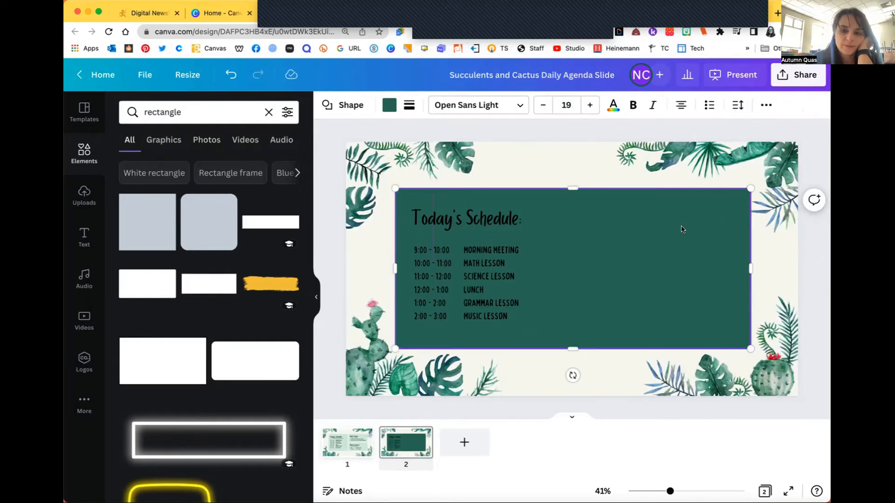
click(766, 105)
click(654, 134)
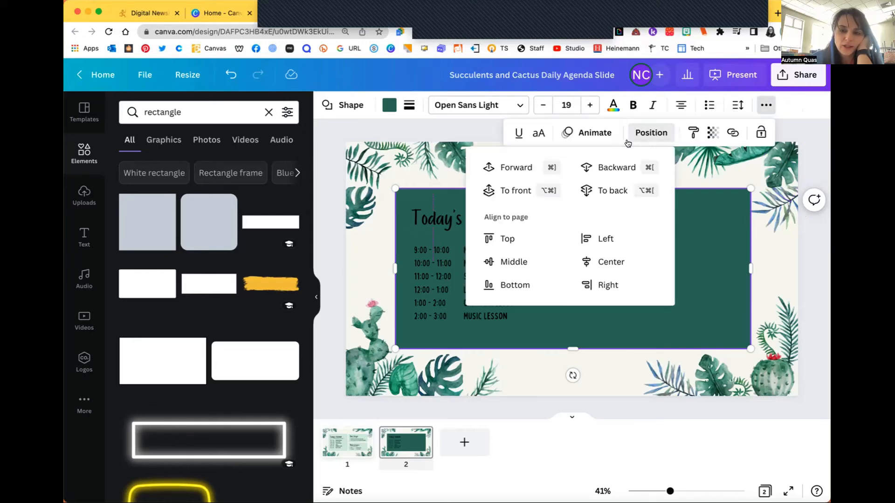
click(602, 190)
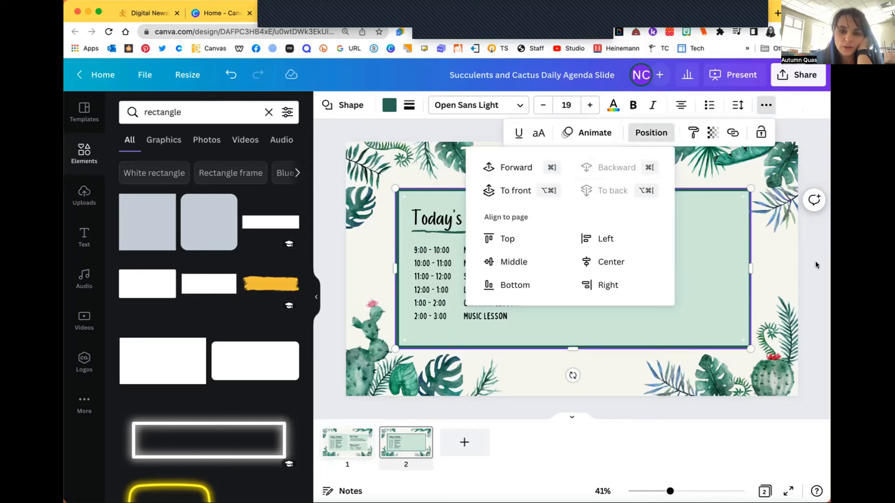
drag(750, 263, 751, 264)
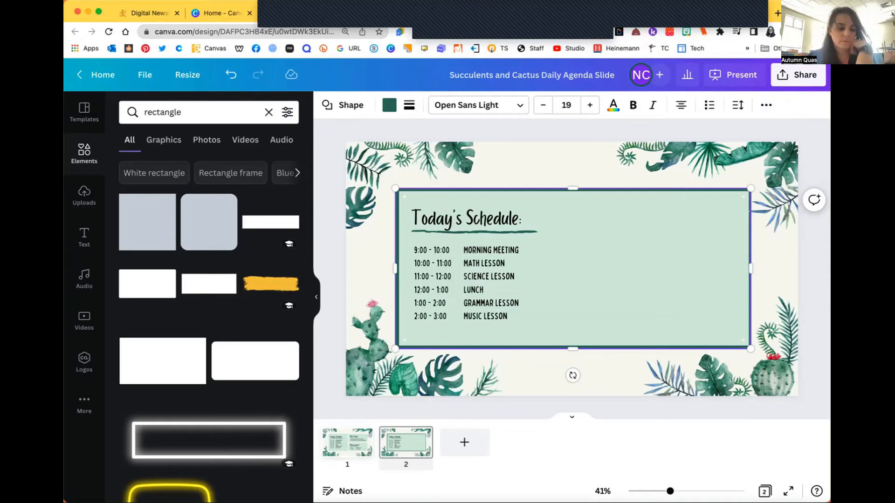
click(798, 64)
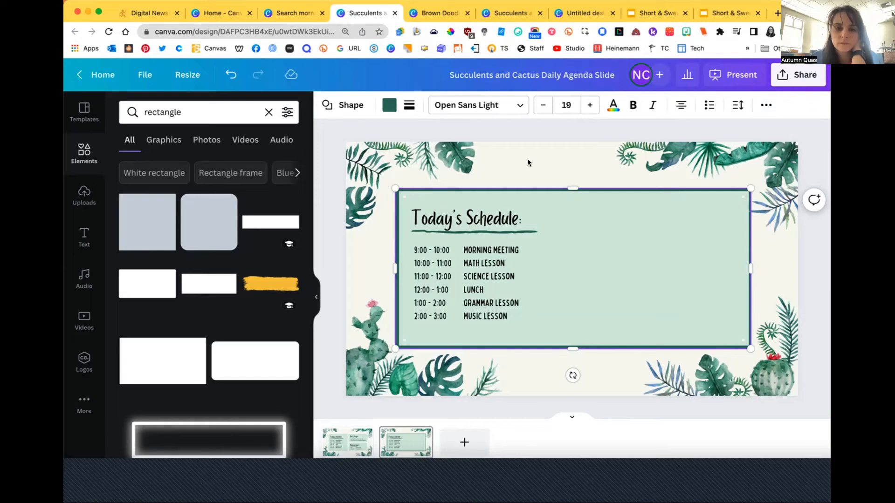
- Delete the "Today's Schedule:" heading, its underline, the lesson list and the list of times from page 2
click(485, 228)
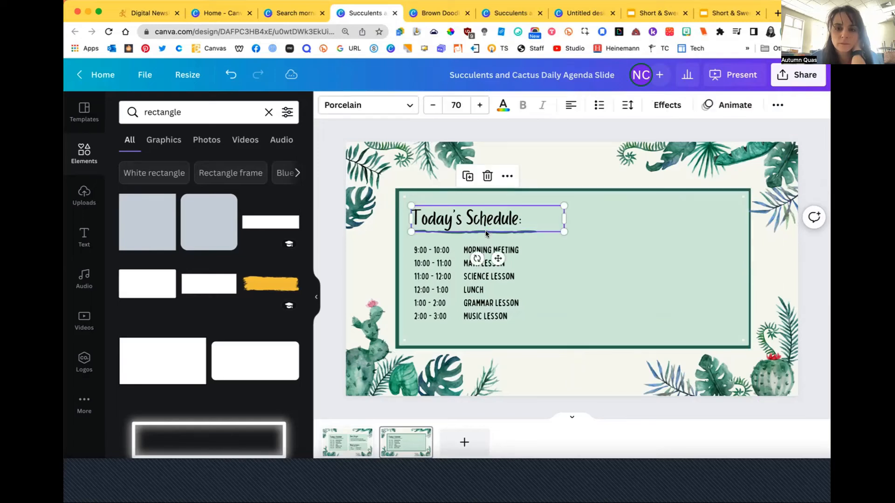
shift+click(482, 280)
key(Delete)
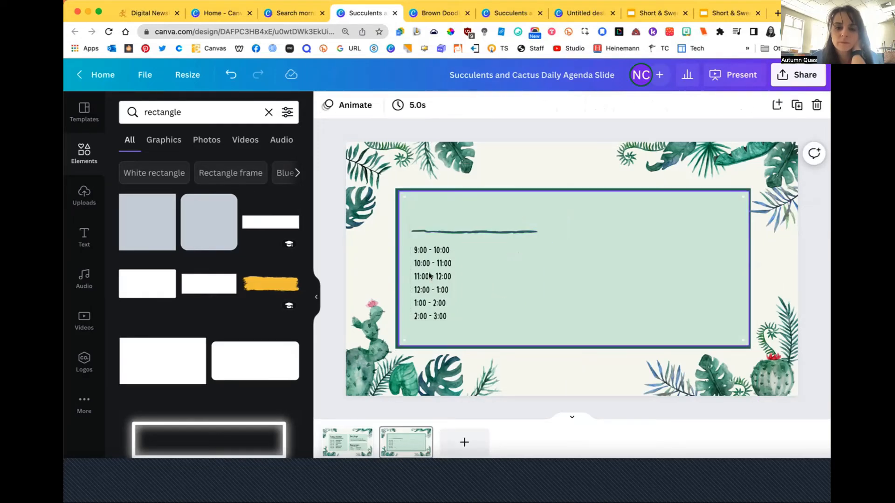
click(429, 273)
shift+click(484, 231)
key(Delete)
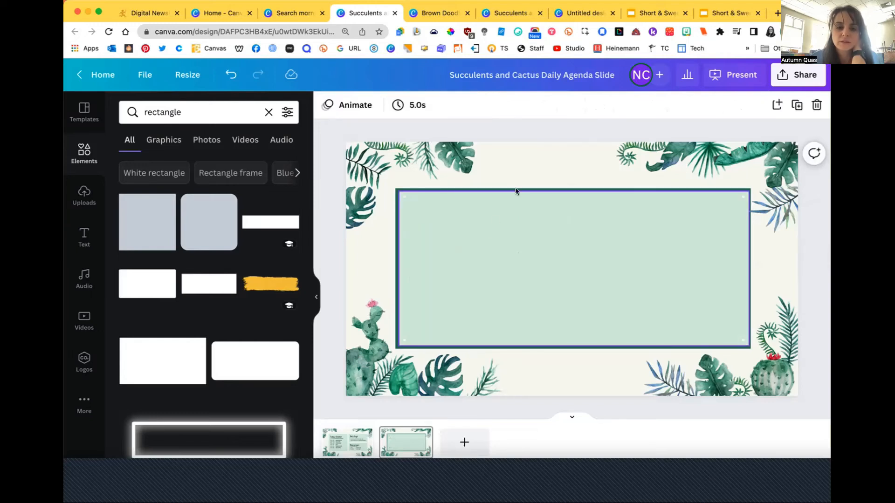
- Delete the light green box and the dark green rectangle behind it, leaving only the plant background on page 2
click(536, 167)
click(528, 213)
key(Delete)
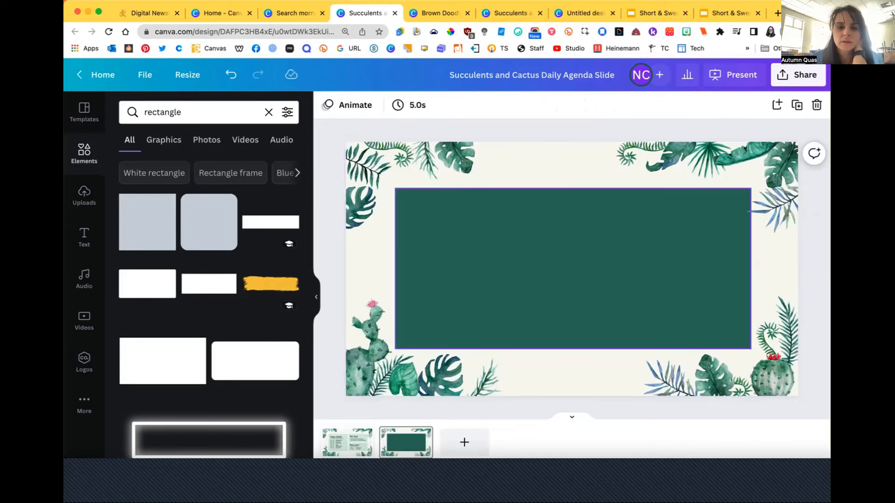
click(538, 228)
key(Delete)
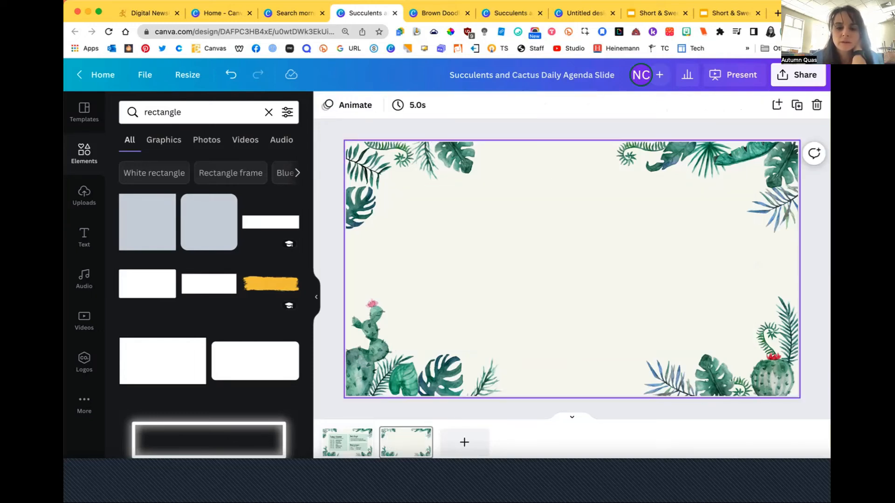
- Bring up the download options for the agenda design
click(798, 84)
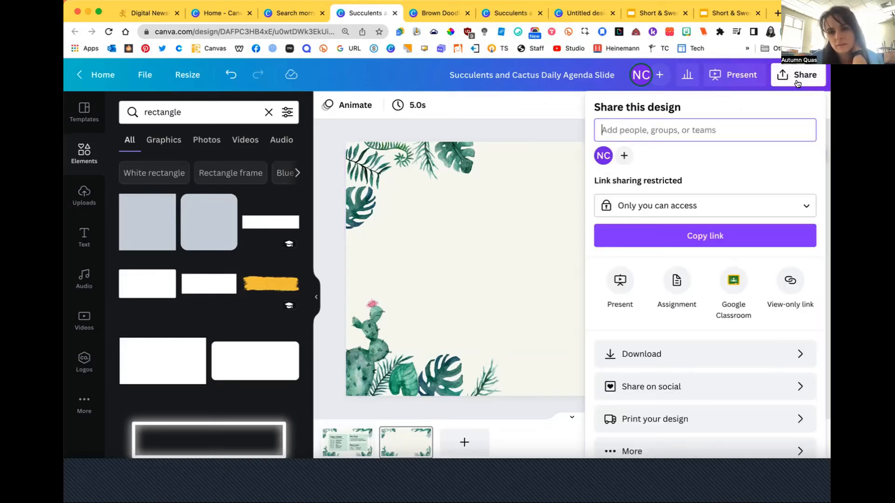
click(700, 357)
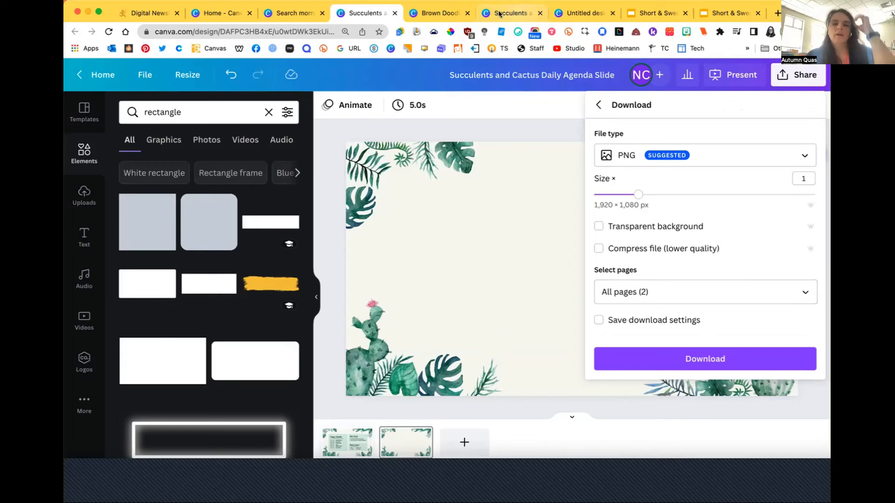
- Go to the Canva home page, switch to the Beaverton School District team and open its recent Tech Help presentation
click(219, 13)
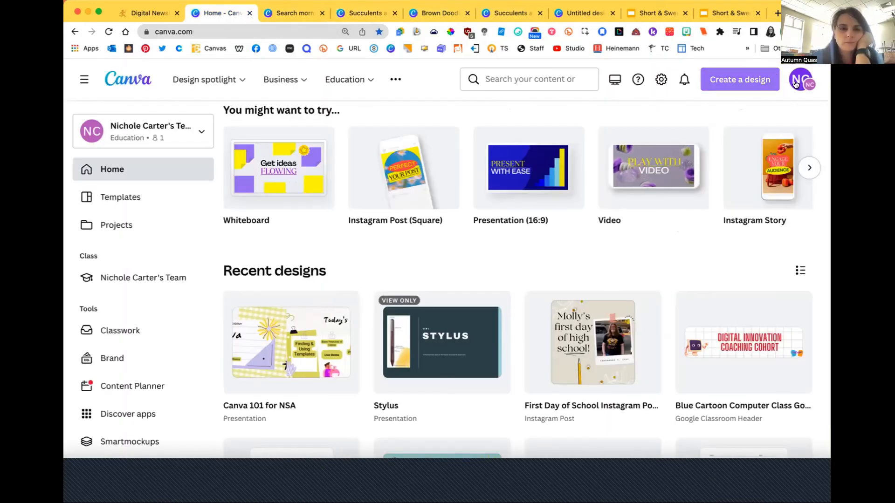
click(807, 87)
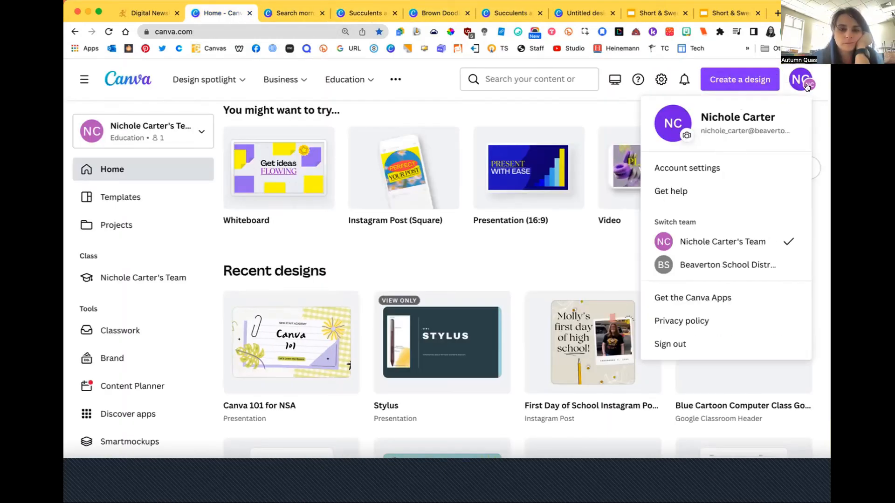
click(693, 264)
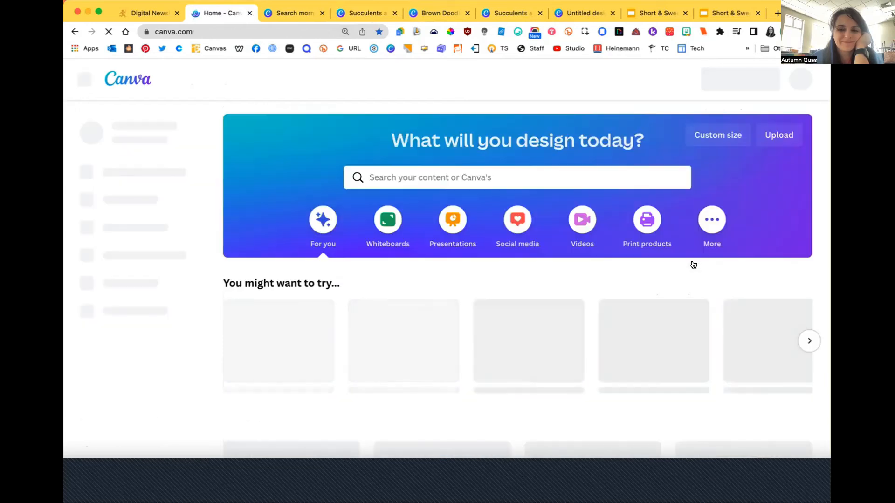
scroll(479, 290, down, 7)
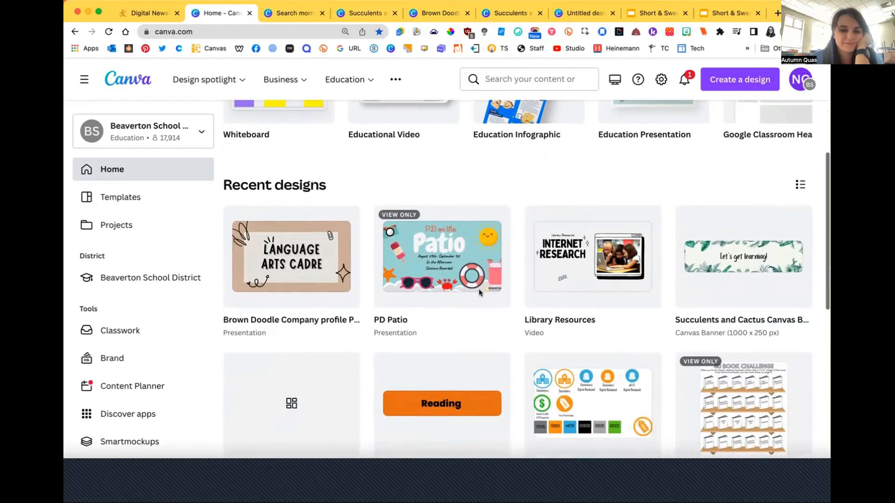
scroll(479, 293, down, 2)
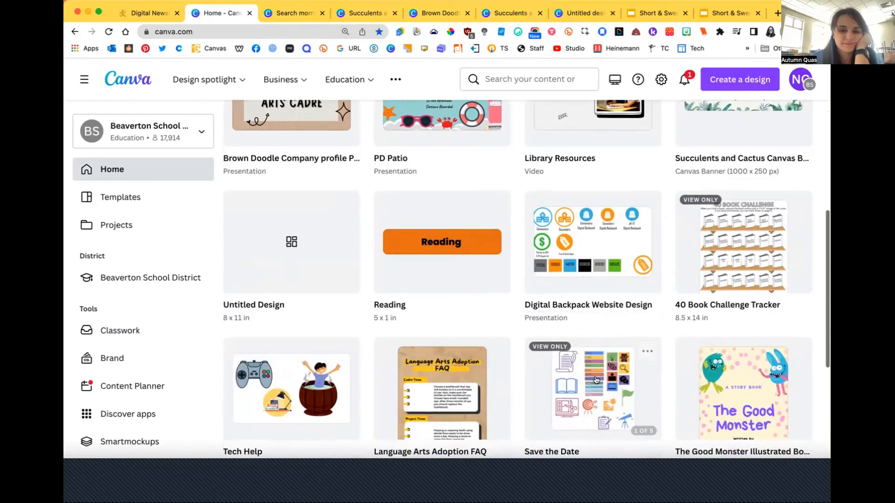
scroll(578, 389, down, 1)
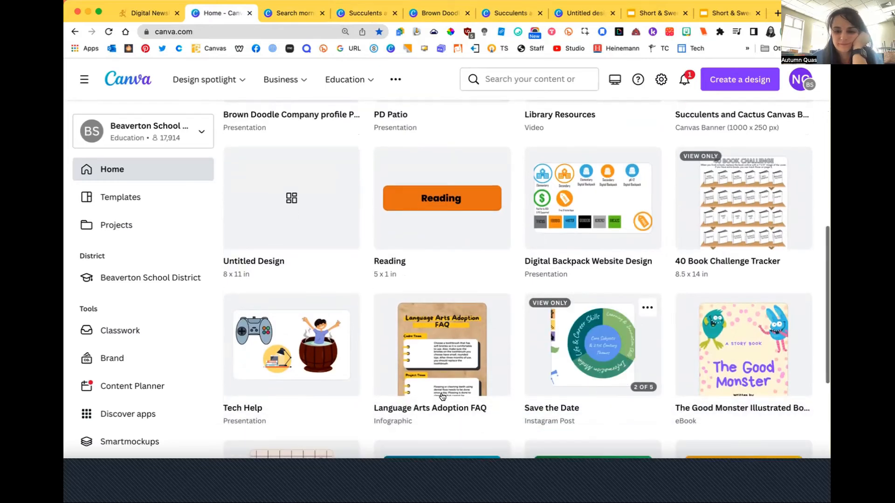
click(292, 341)
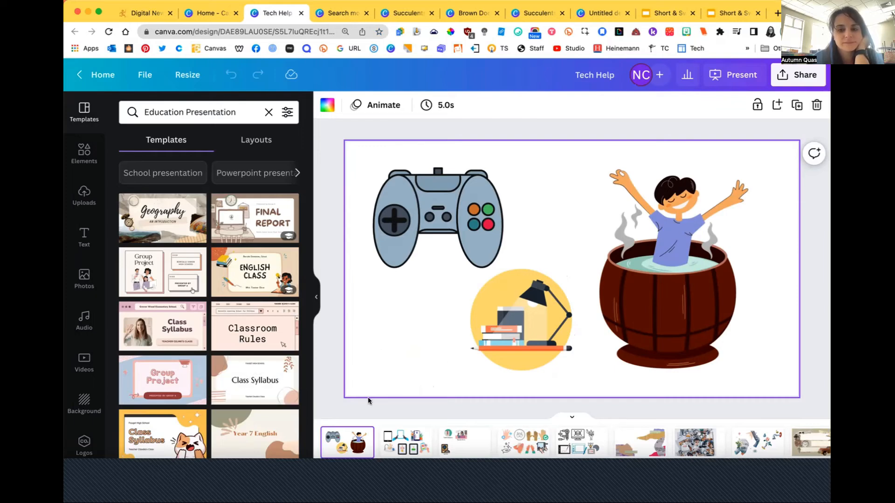
- Show page 2 of Tech Help and set its download options to PNG with a transparent background
scroll(329, 395, down, 3)
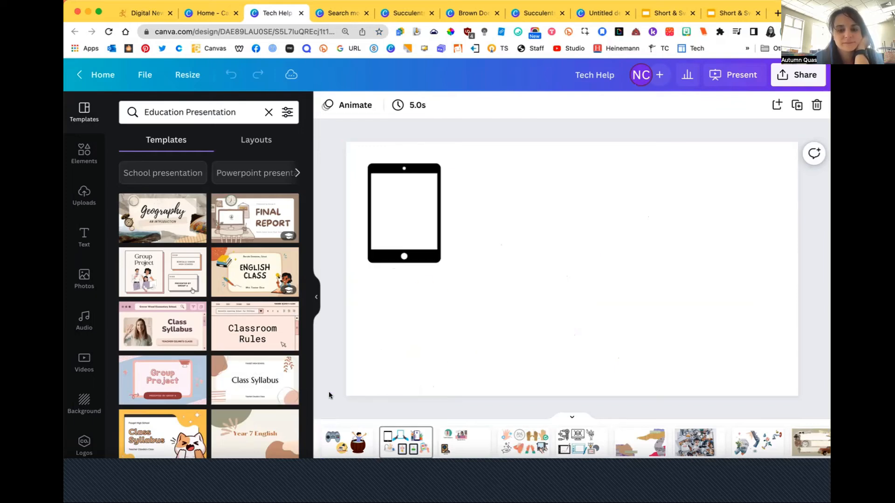
click(407, 436)
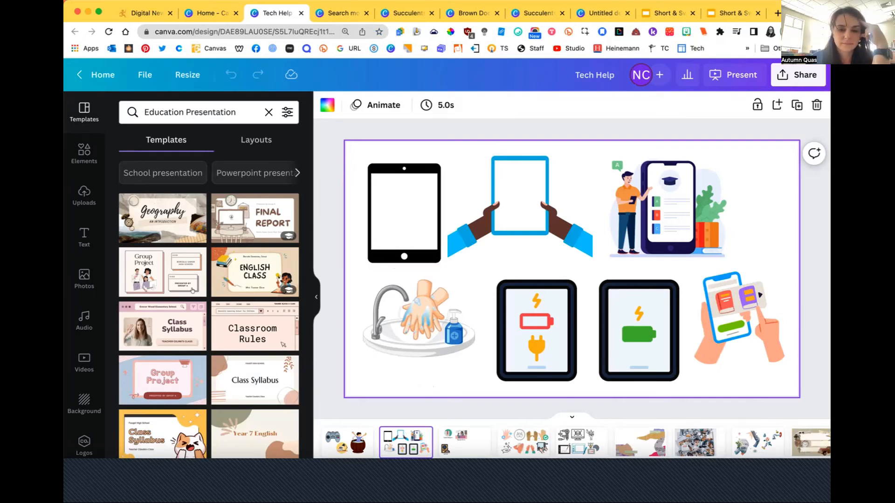
click(785, 69)
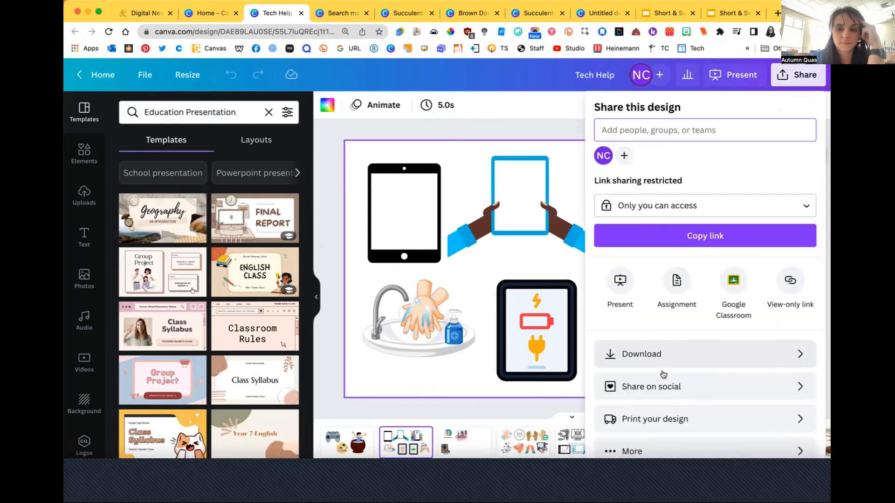
click(657, 357)
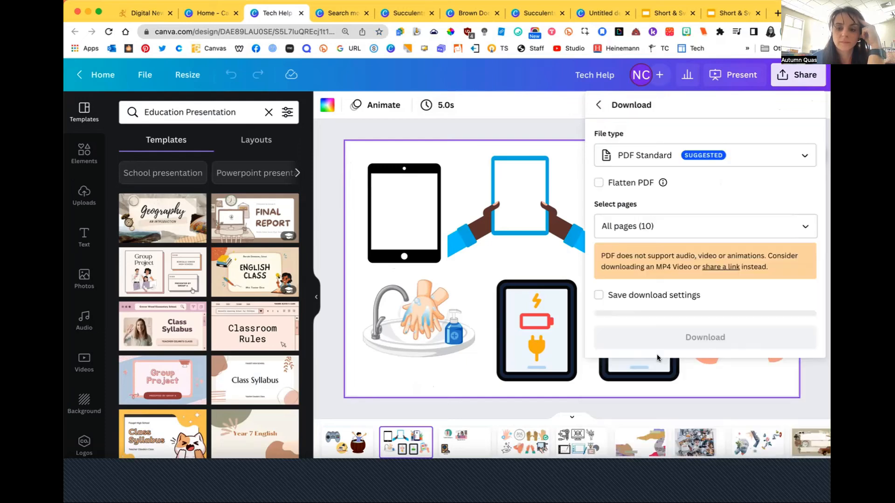
click(703, 153)
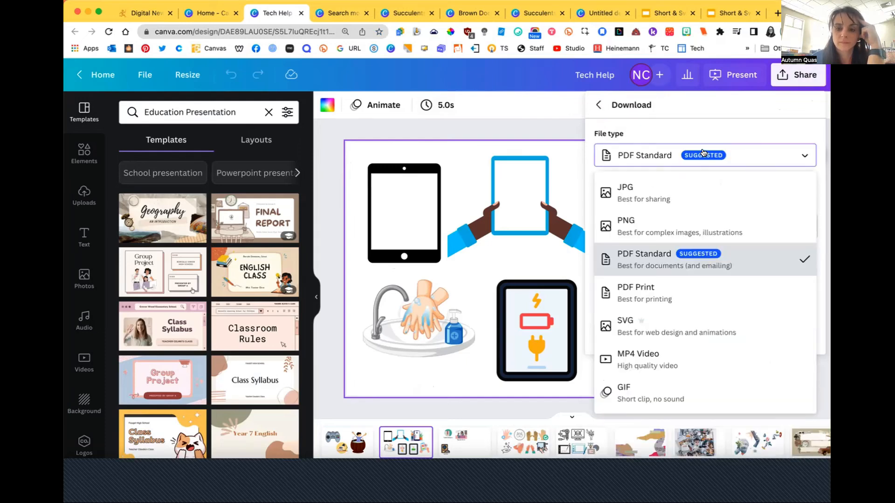
click(668, 226)
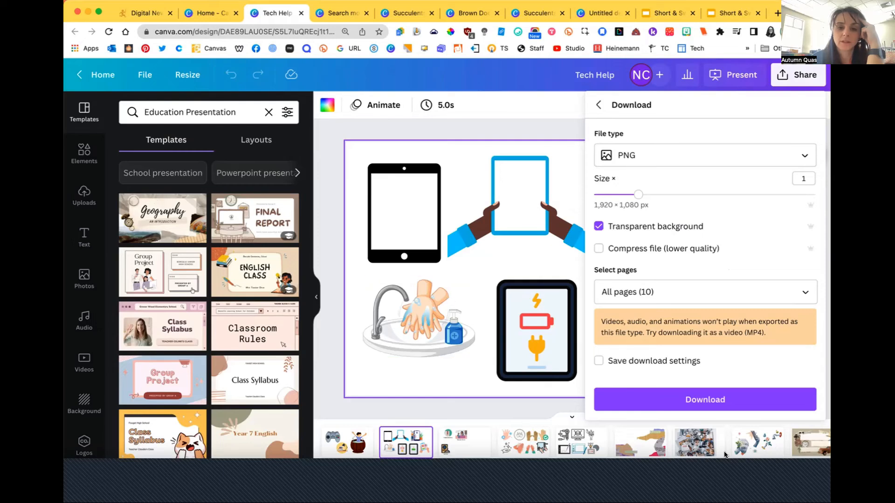
- Look through the torn-paper, photo collage and statue pages of Tech Help and the last page of hand-drawn doodles
click(639, 450)
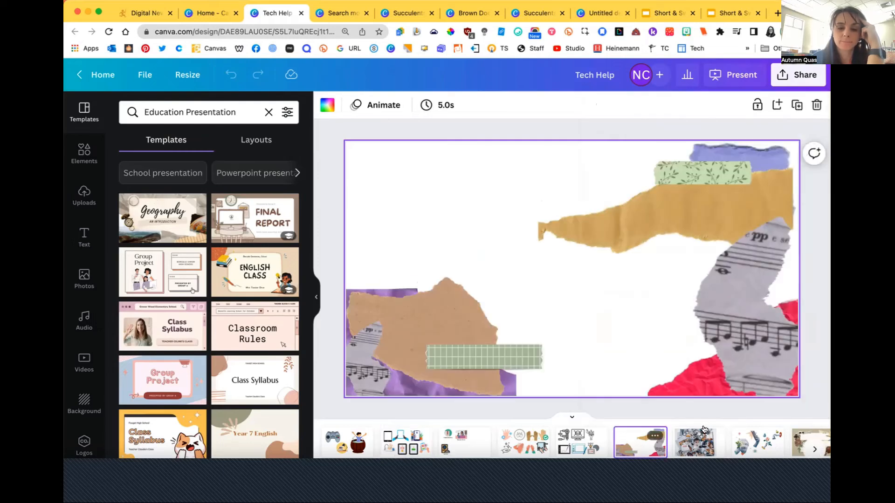
click(686, 441)
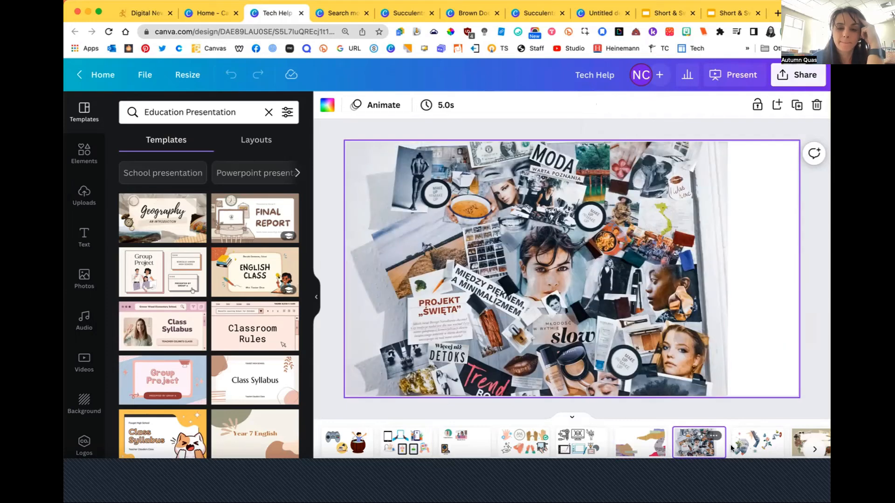
click(752, 445)
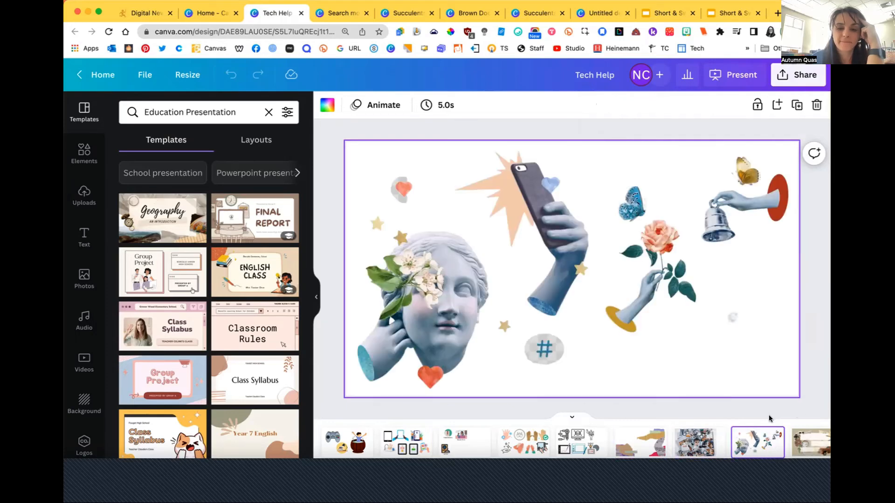
scroll(746, 434, right, 1)
scroll(745, 433, right, 1)
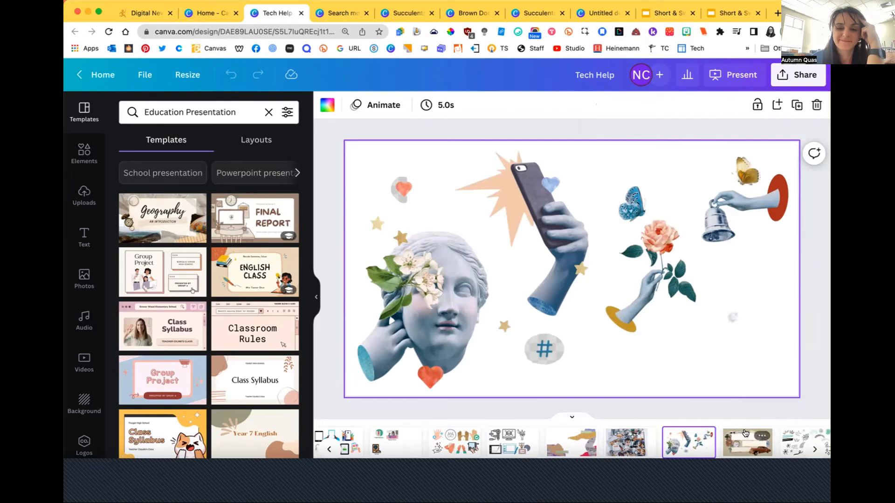
scroll(745, 433, right, 2)
click(727, 440)
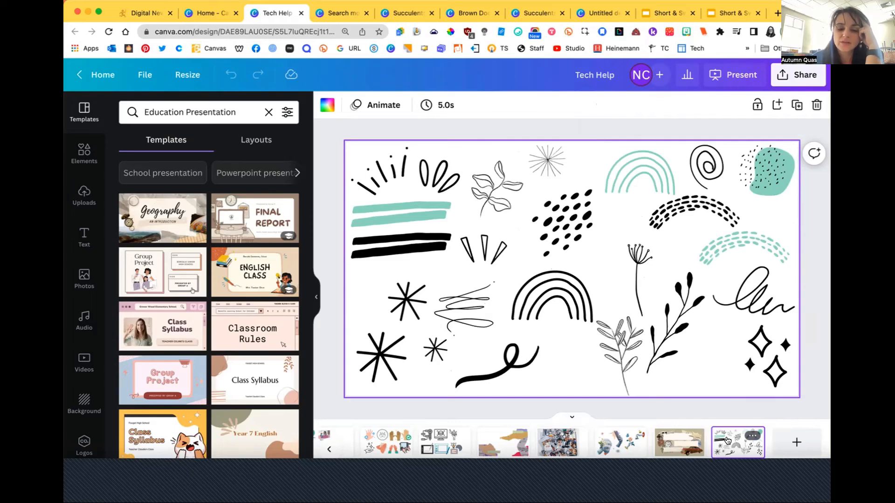
- Search the design elements for "hand drawn doodles"
click(82, 153)
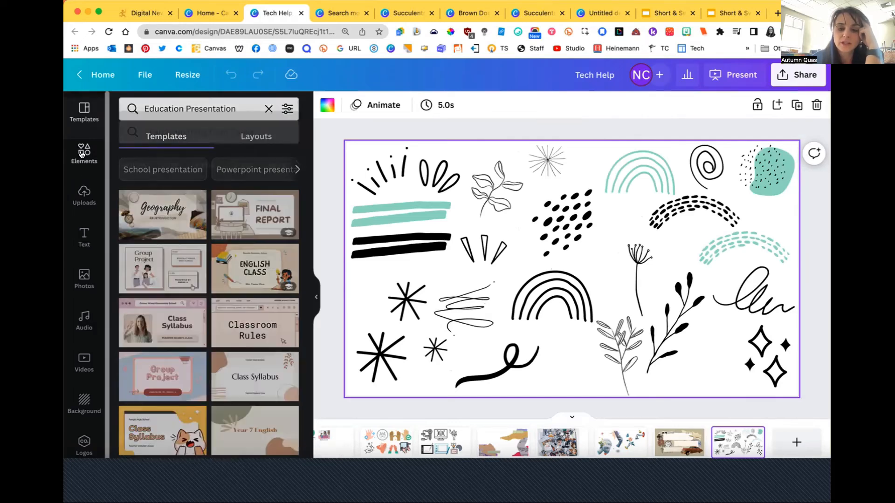
click(170, 111)
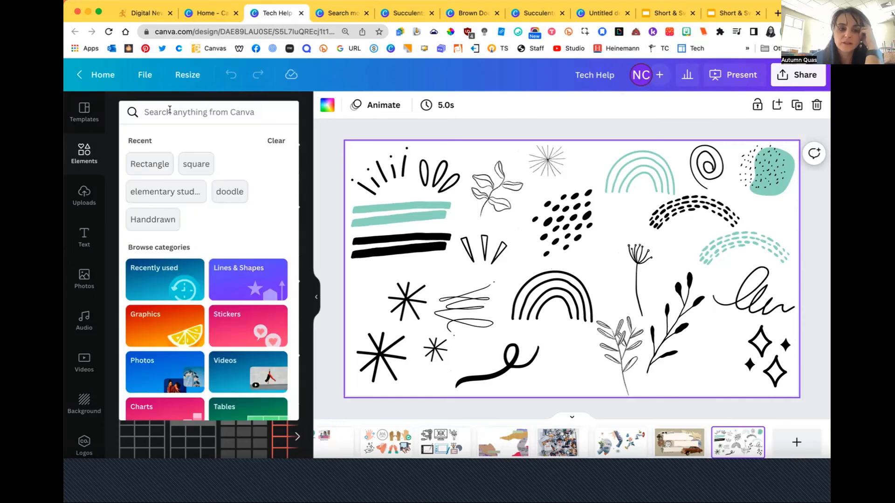
text(hand drawn)
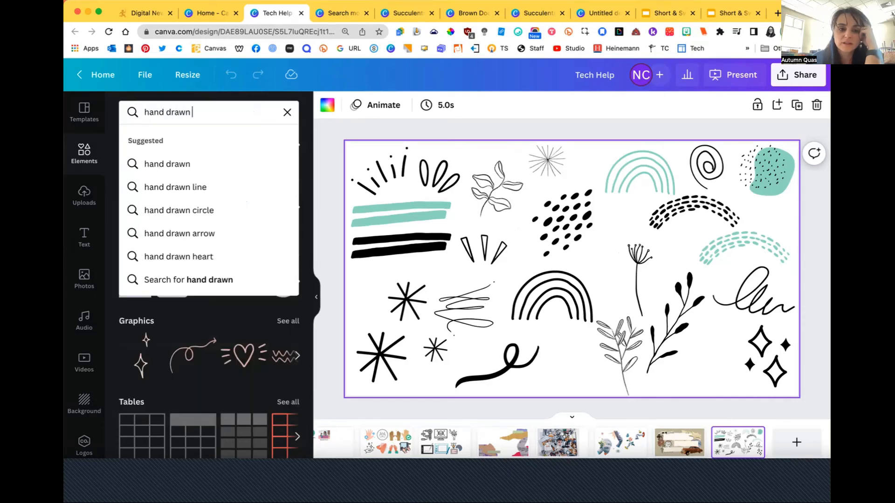
text( doodles)
key(Return)
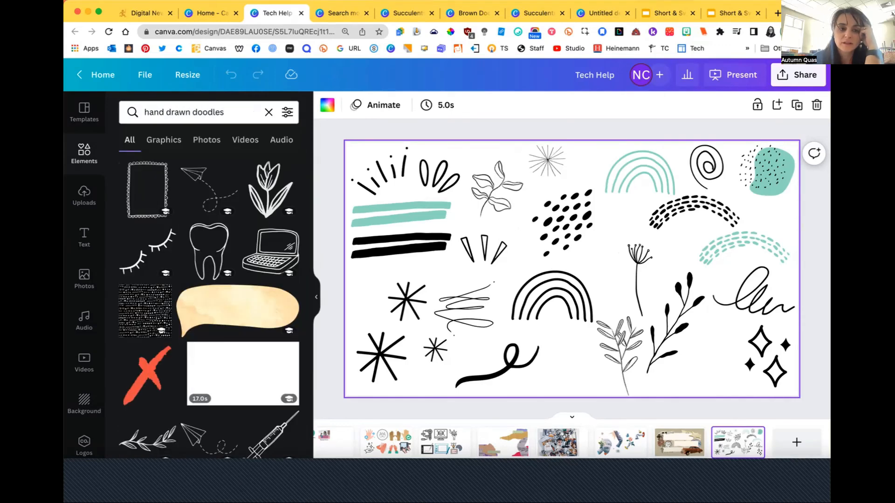
- Add the leafy horizontal branch doodle to page 10 and show all of its Magic Recommendations
scroll(188, 210, down, 3)
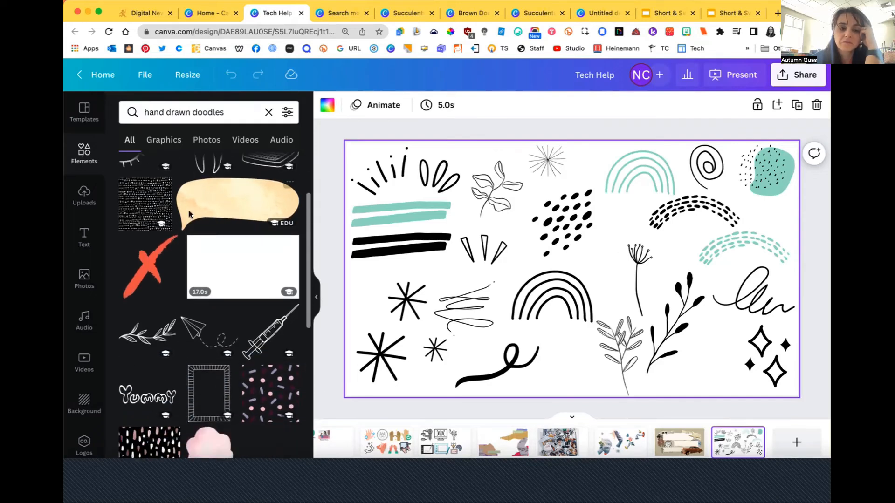
scroll(188, 214, down, 3)
click(151, 242)
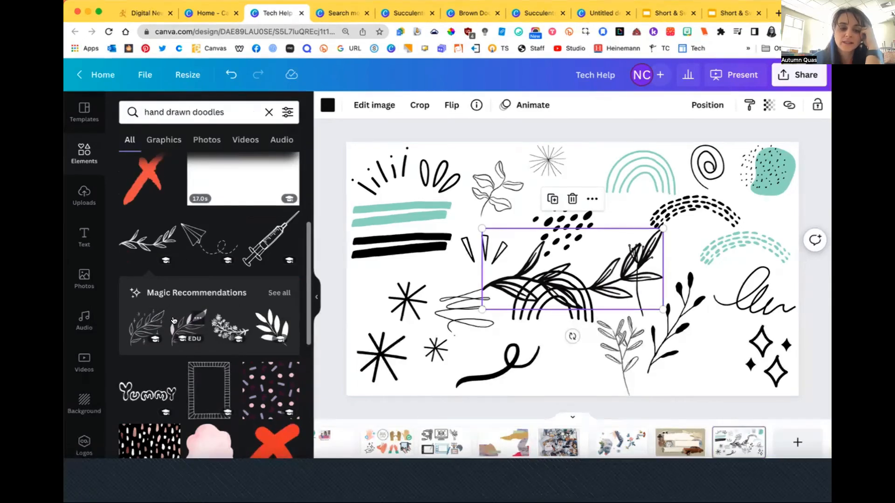
click(278, 294)
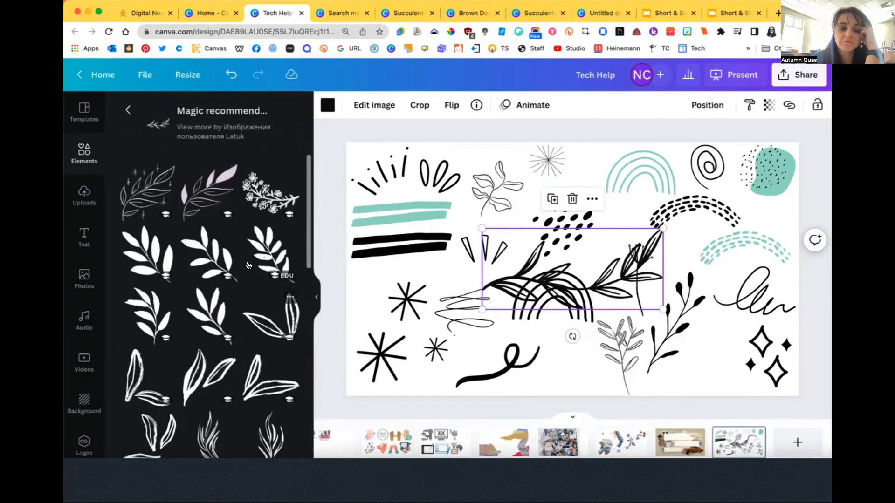
- Add the recommended leaf sprig with sparkles to the page and browse the remaining hand-drawn leaves and flowers
click(203, 196)
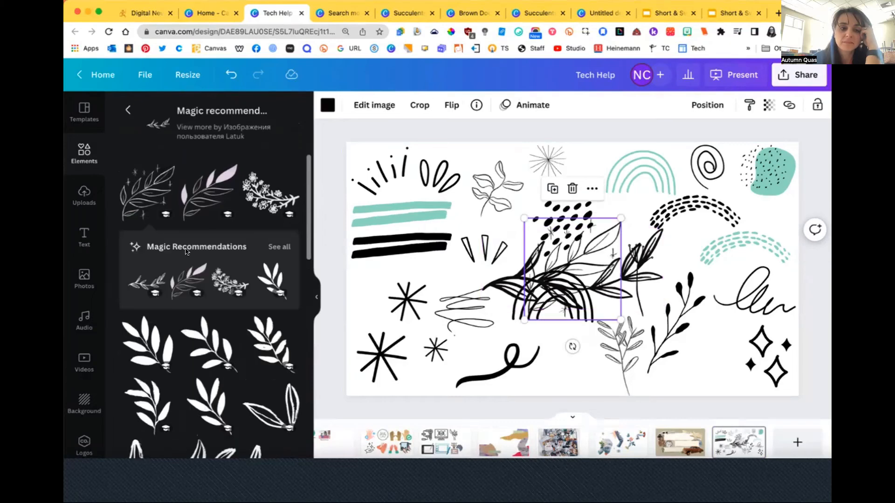
scroll(202, 311, down, 10)
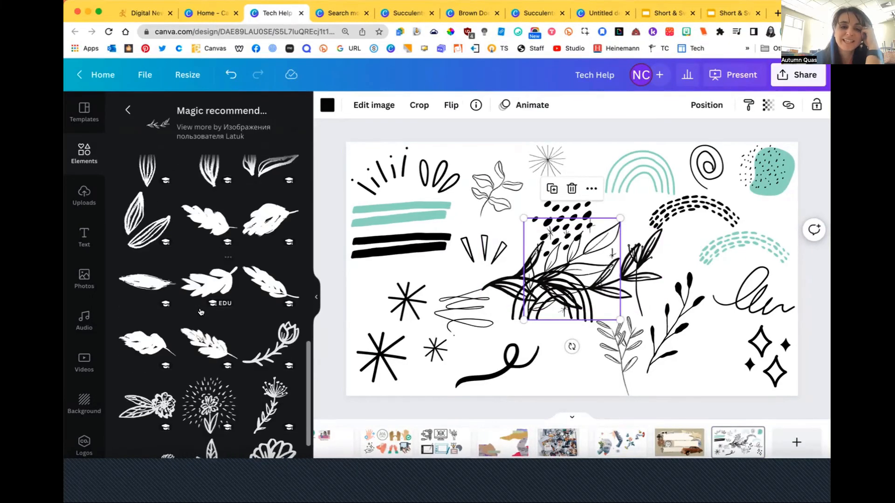
scroll(201, 312, down, 3)
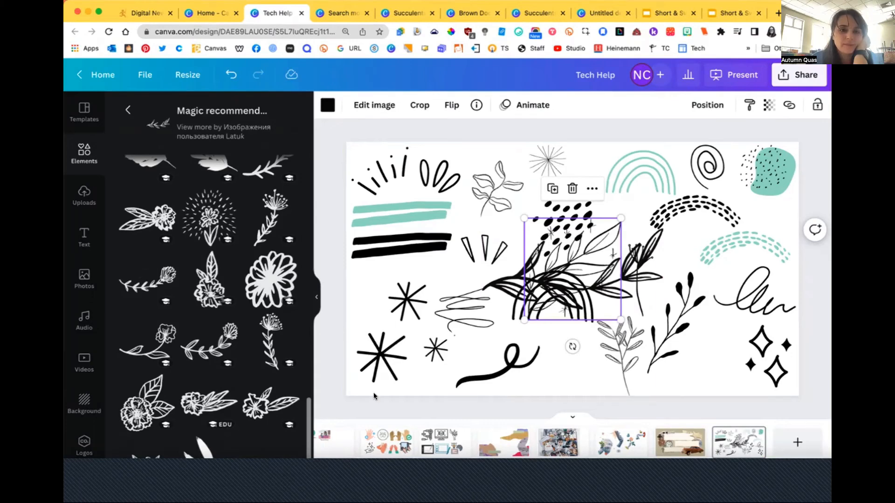
- Delete the added sparkle leaf sprig and the horizontal leafy branch from page 10
drag(600, 304, 608, 381)
key(Delete)
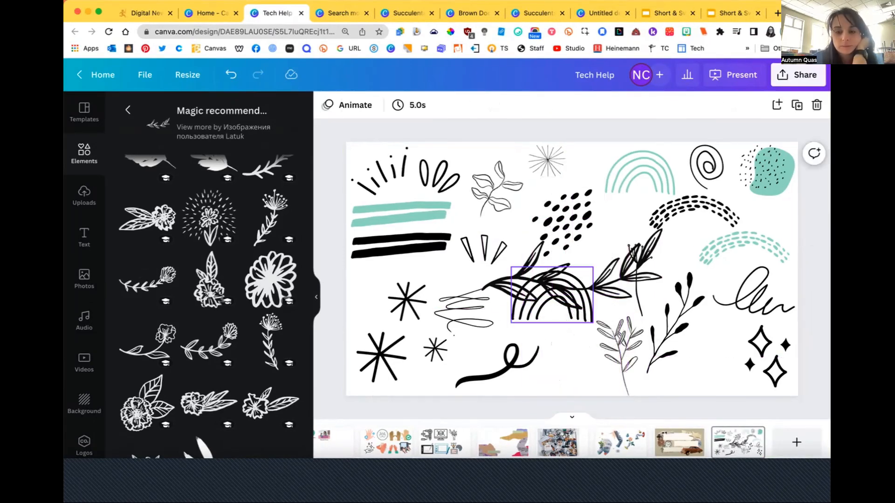
click(581, 291)
key(Delete)
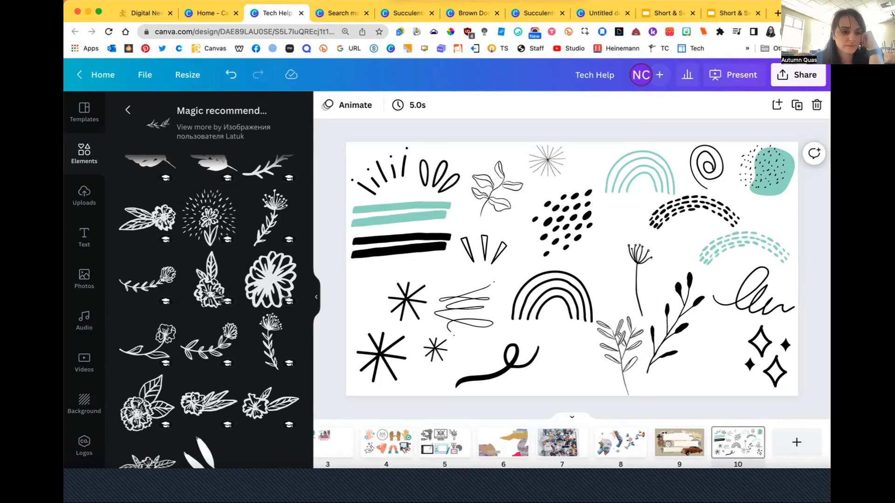
- Return to the Canva home page and open the full template library
click(84, 112)
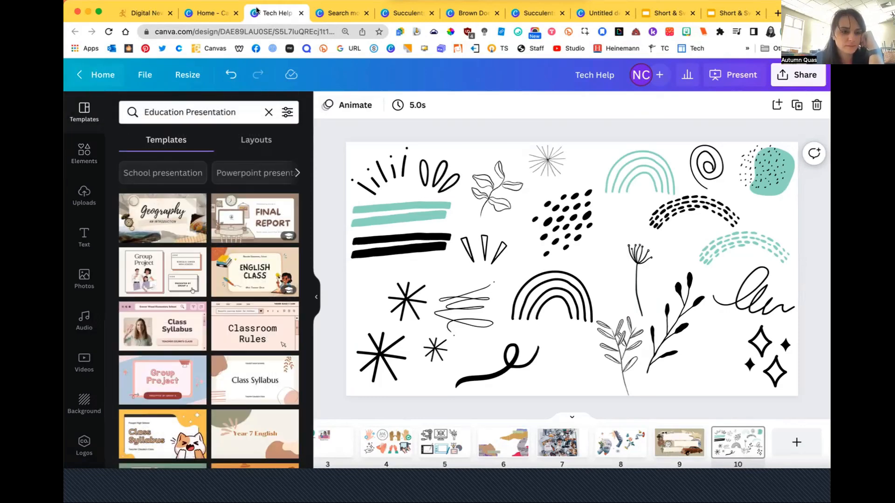
click(205, 12)
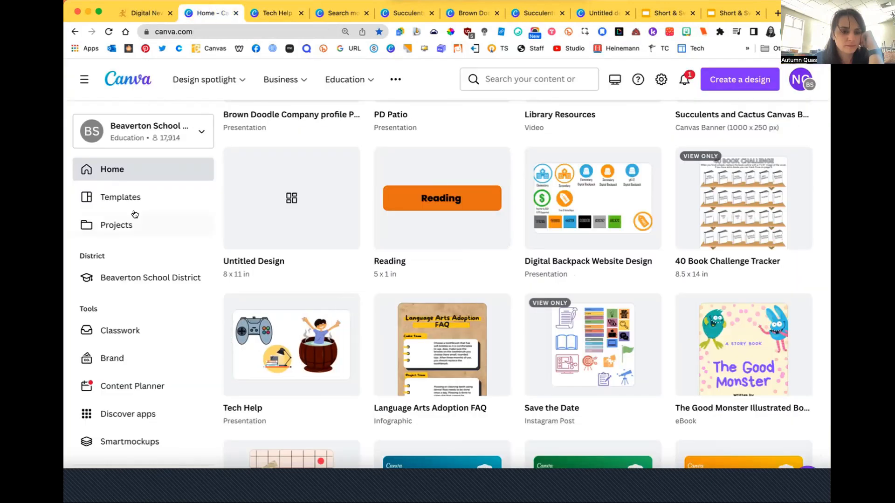
click(122, 199)
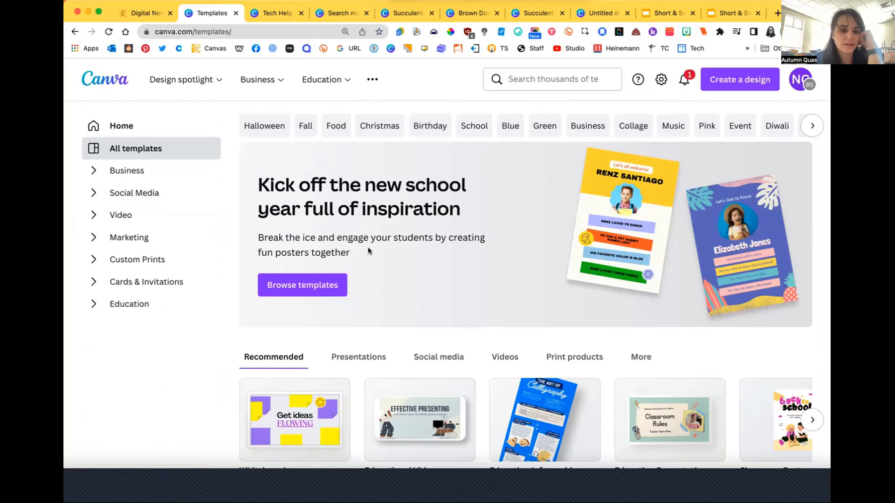
- Search the templates for "newsletters" and look through the classroom newsletter designs
click(527, 77)
text(Newsl)
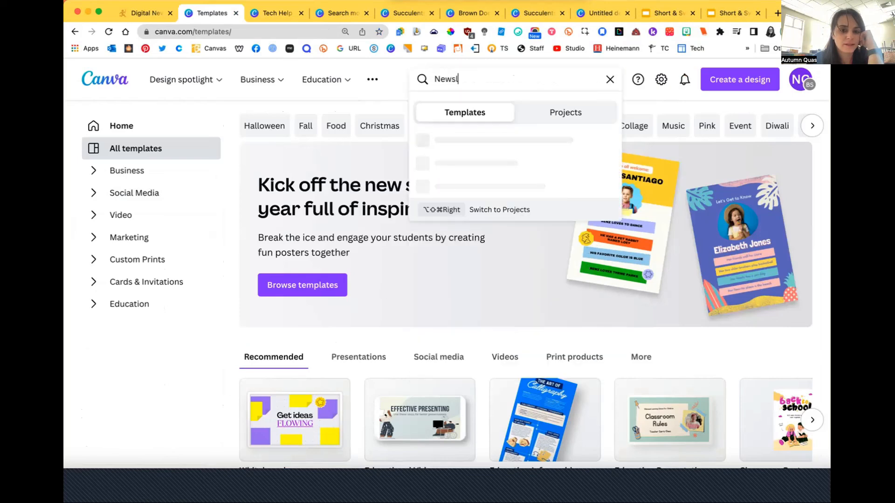
text(etters)
key(Return)
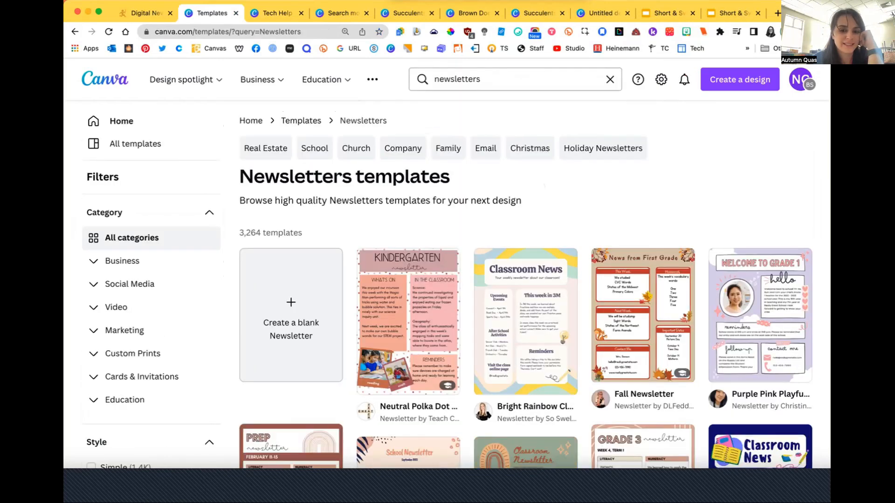
scroll(558, 232, down, 3)
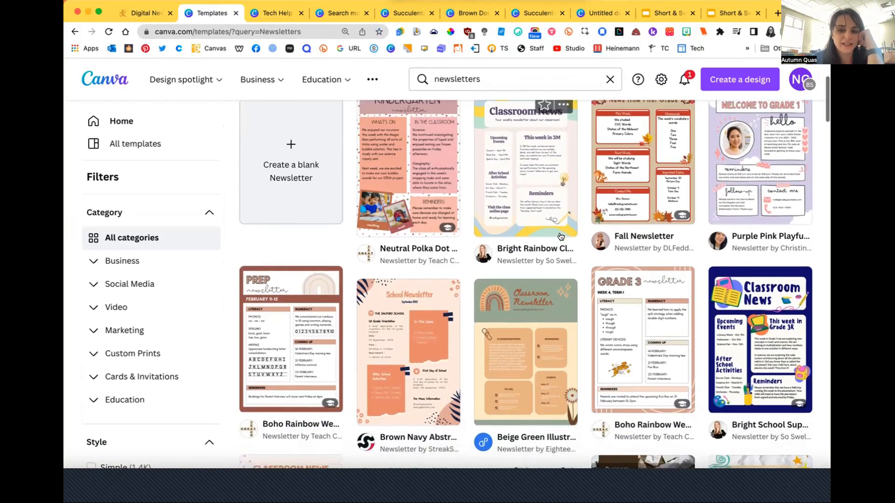